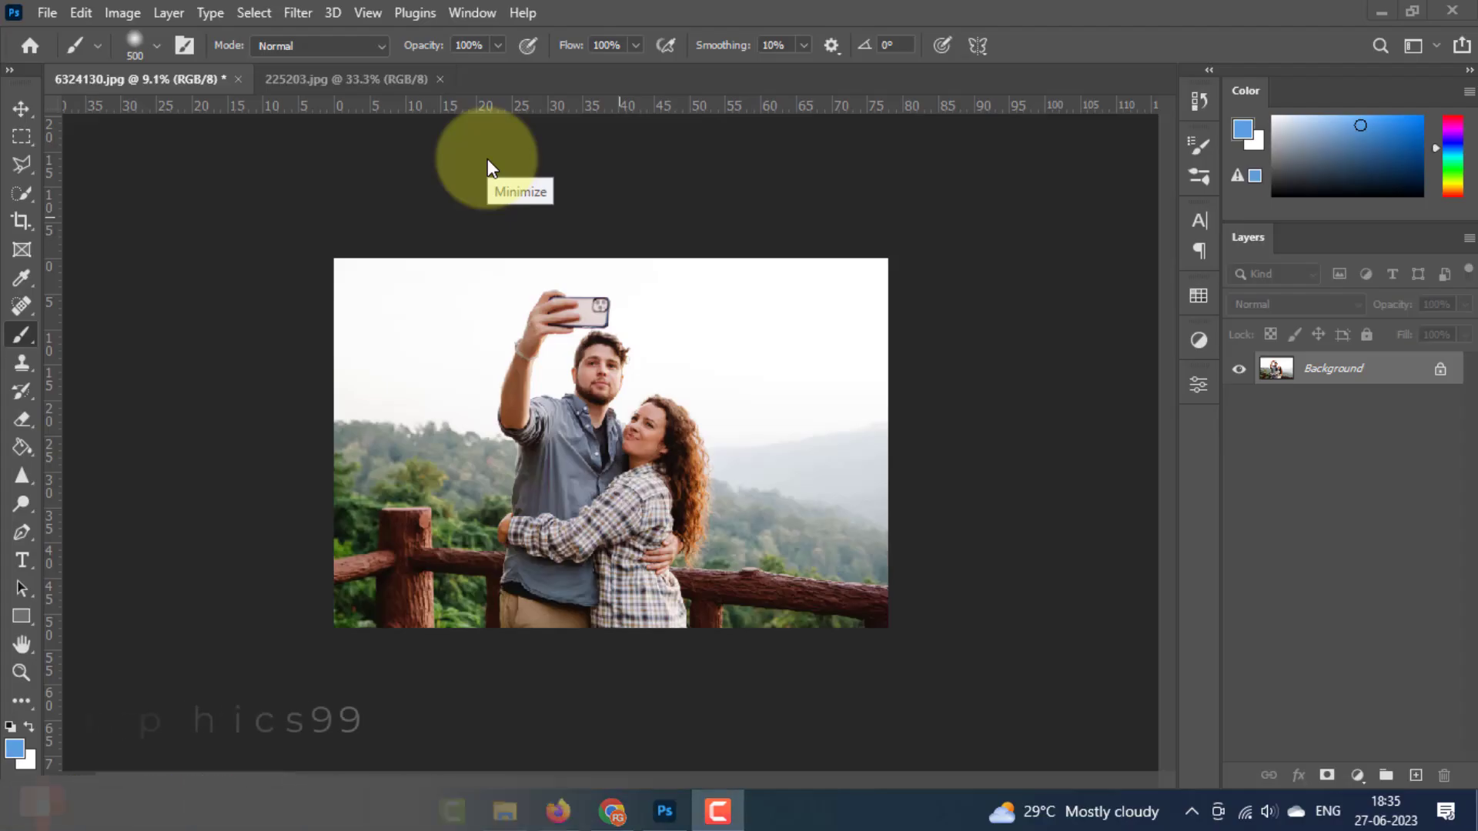
Step: Duplicate the Background layer, then use Select Subject to outline the couple
click(1390, 368)
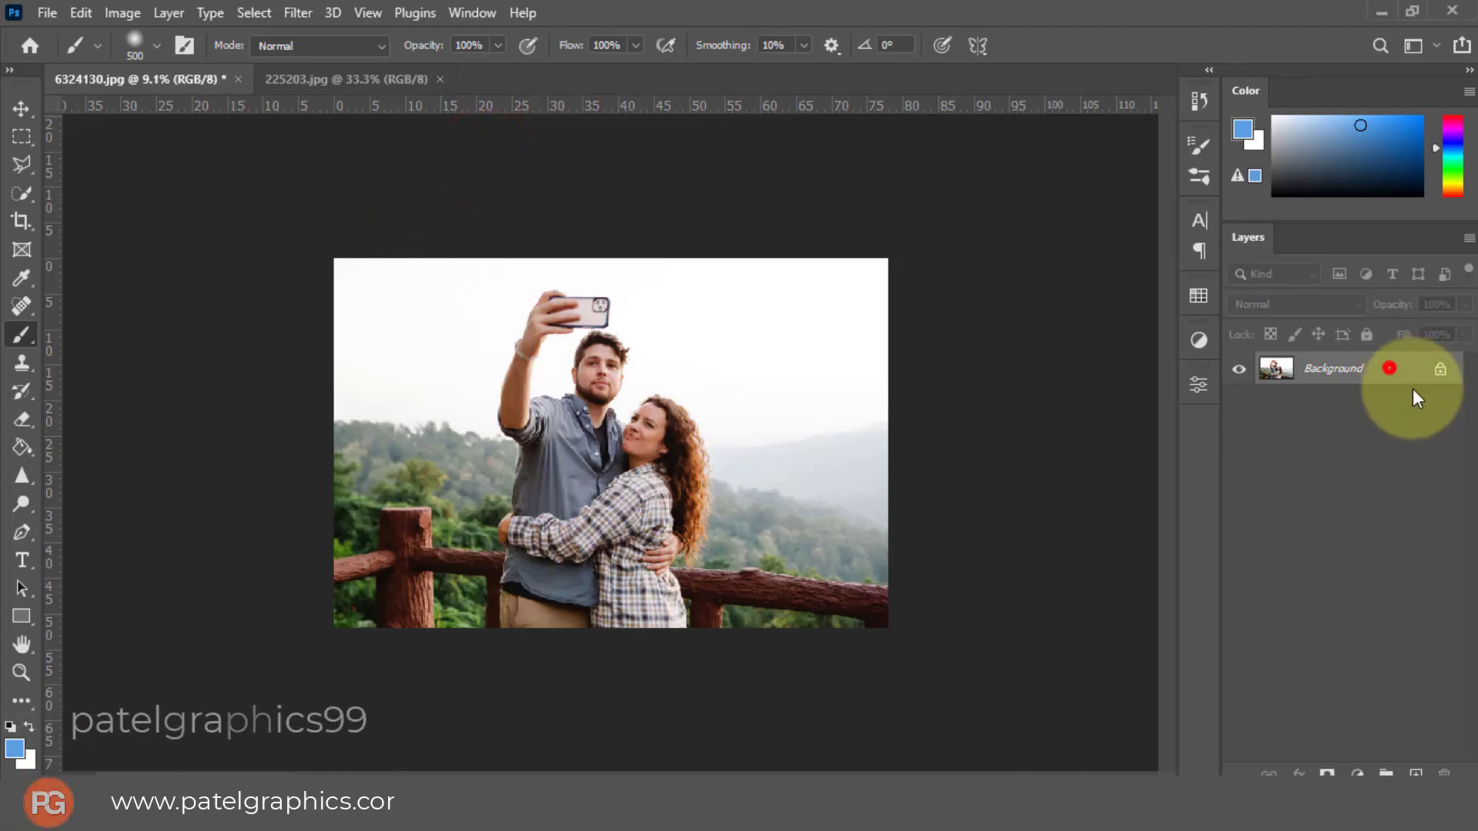
mouse_move(1301, 371)
mouse_down()
mouse_move(1418, 703)
mouse_move(1416, 773)
mouse_up()
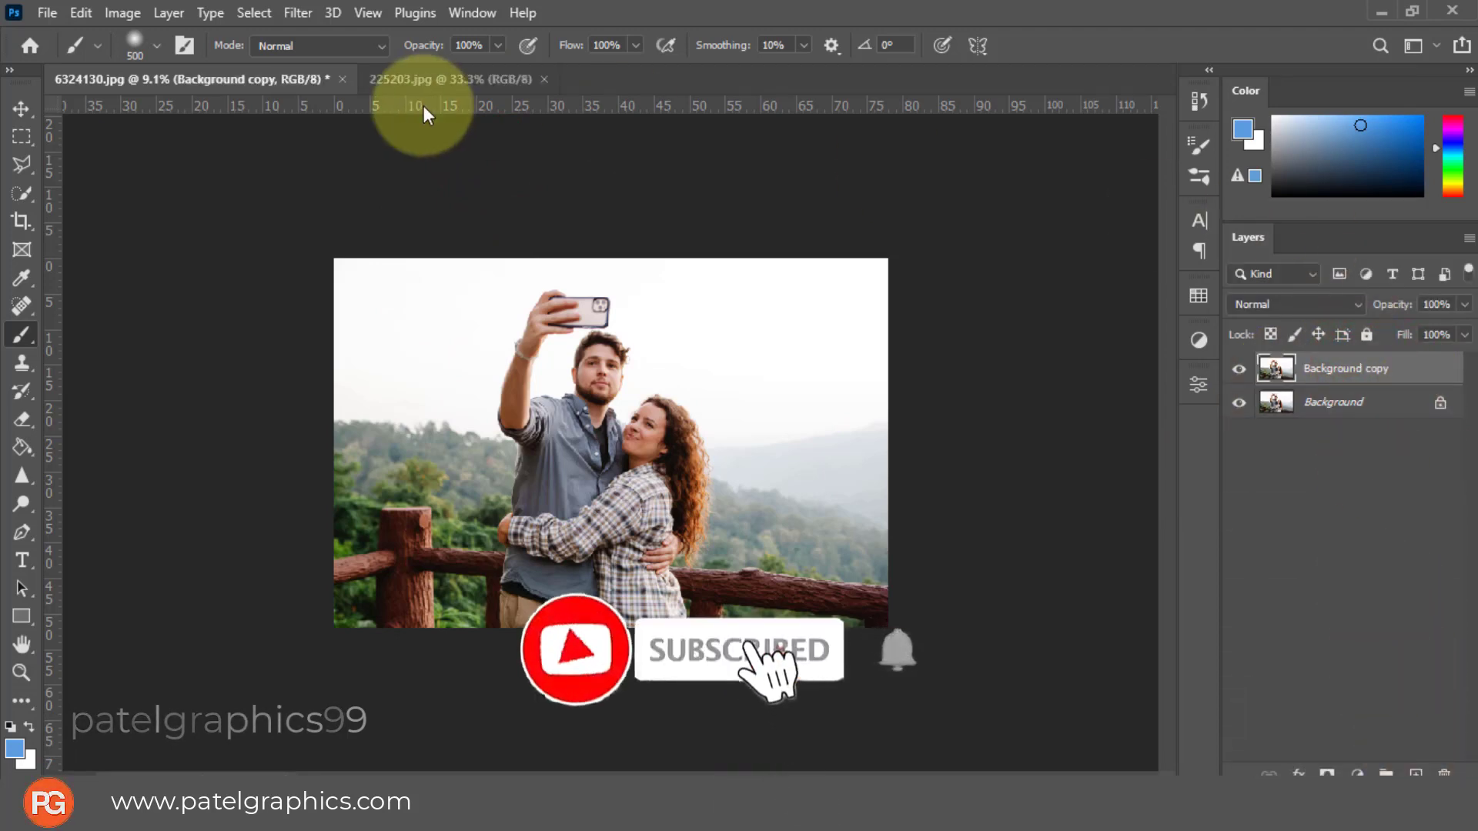
click(21, 192)
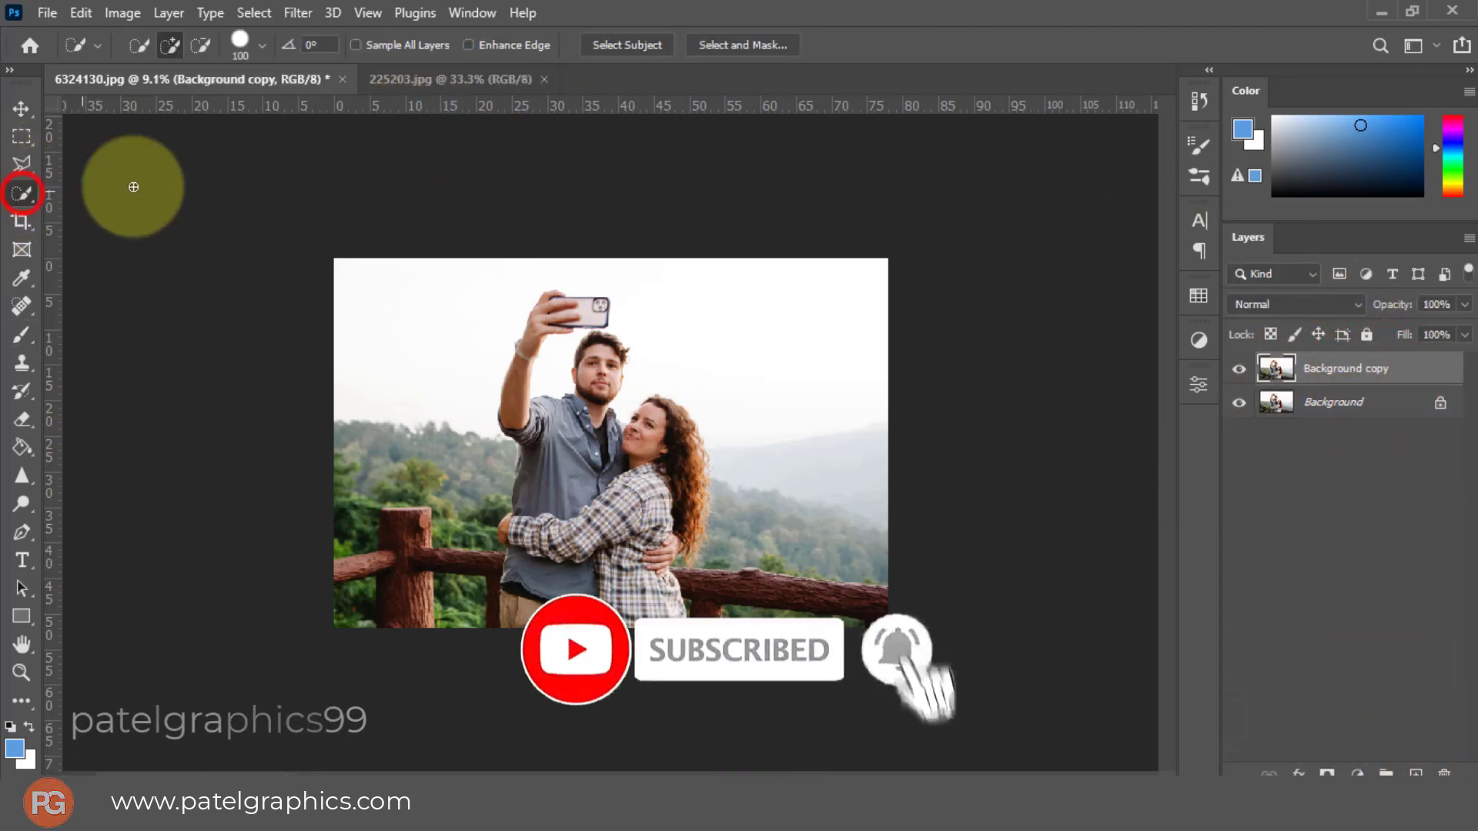
click(620, 52)
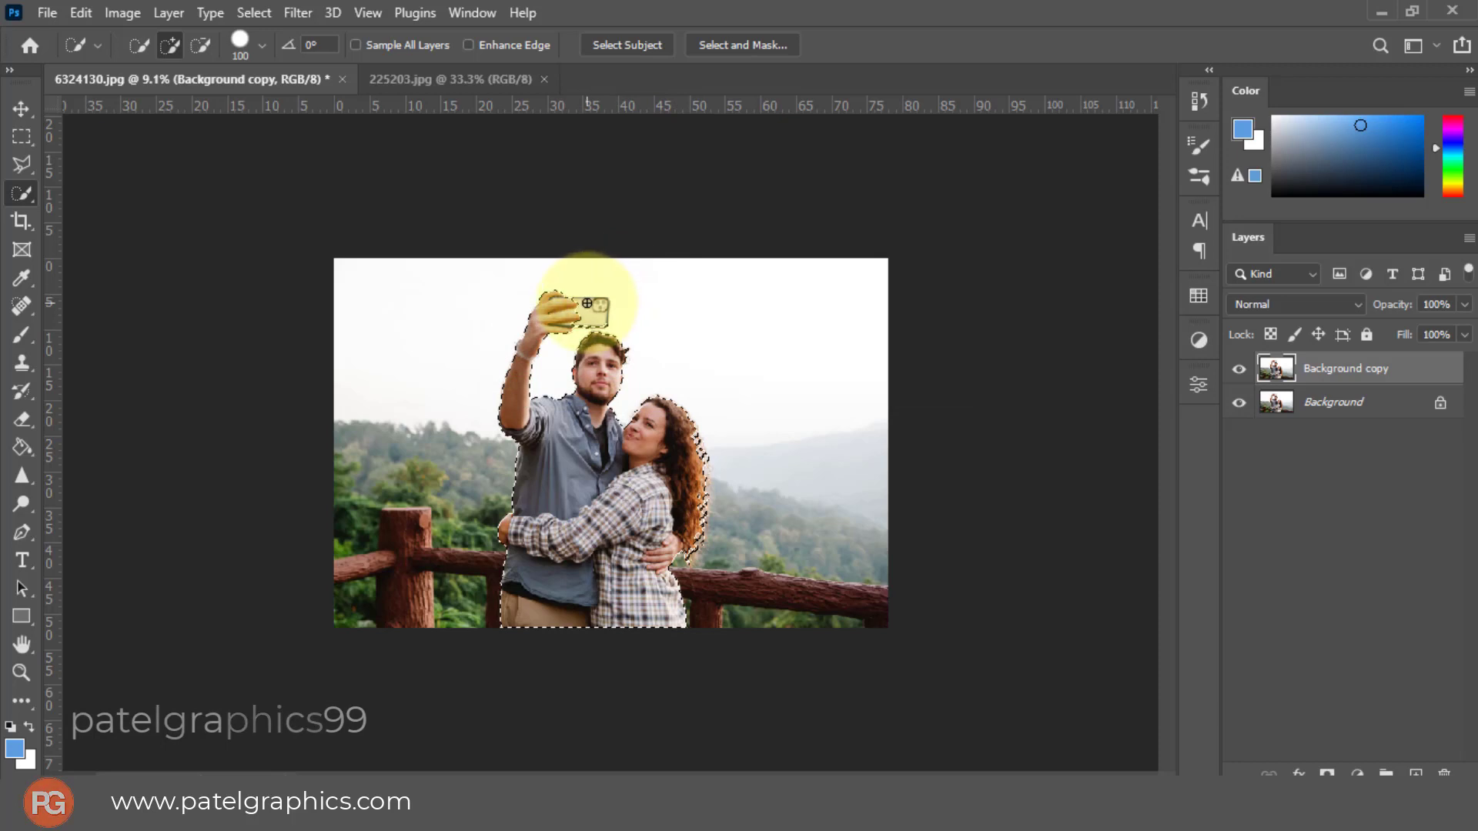
Step: Add the phone, hand and both faces to the couple's selection
scroll(587, 303, up, 2)
scroll(563, 243, up, 2)
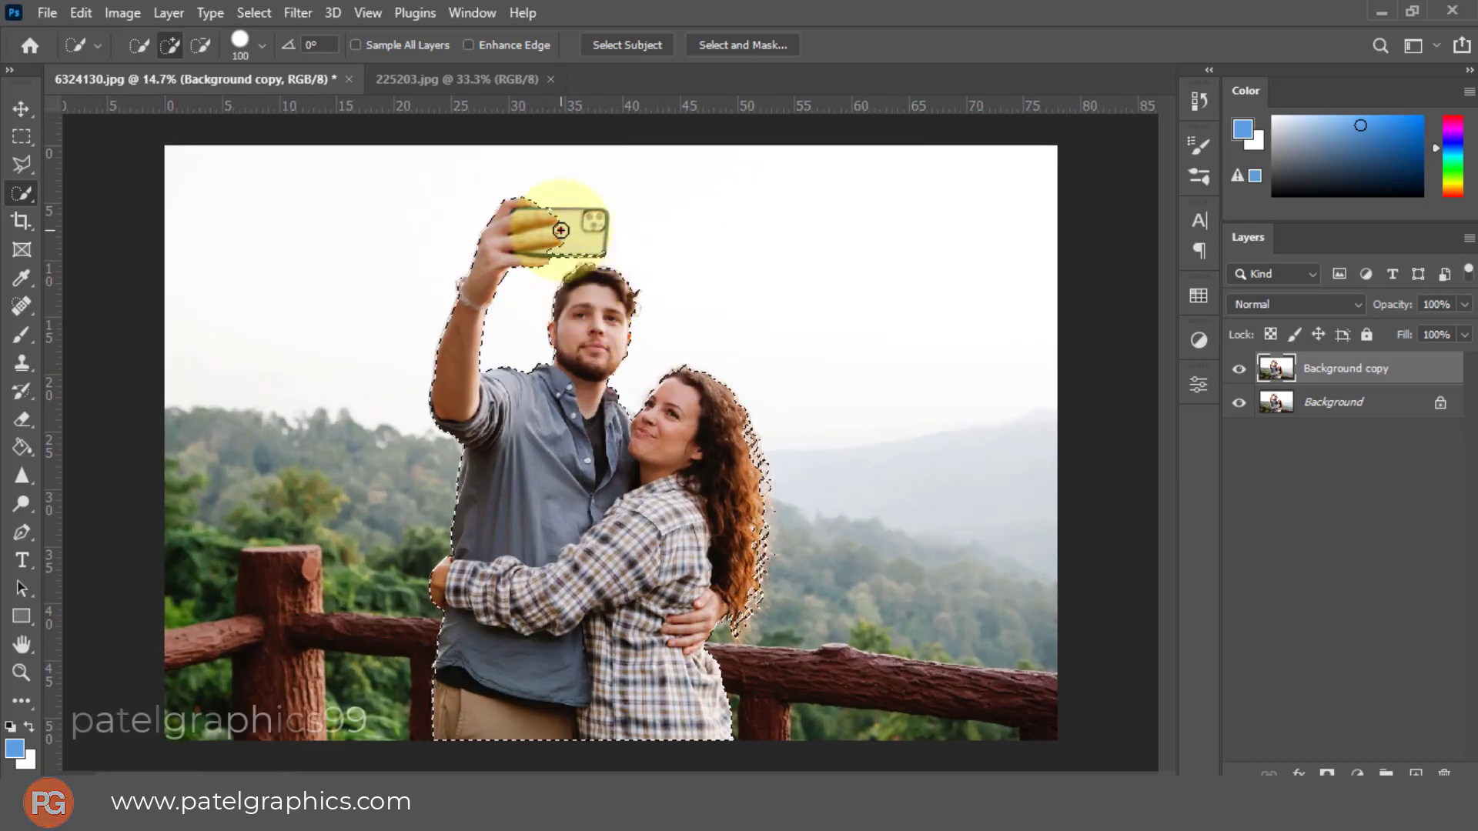
drag(579, 230, 556, 217)
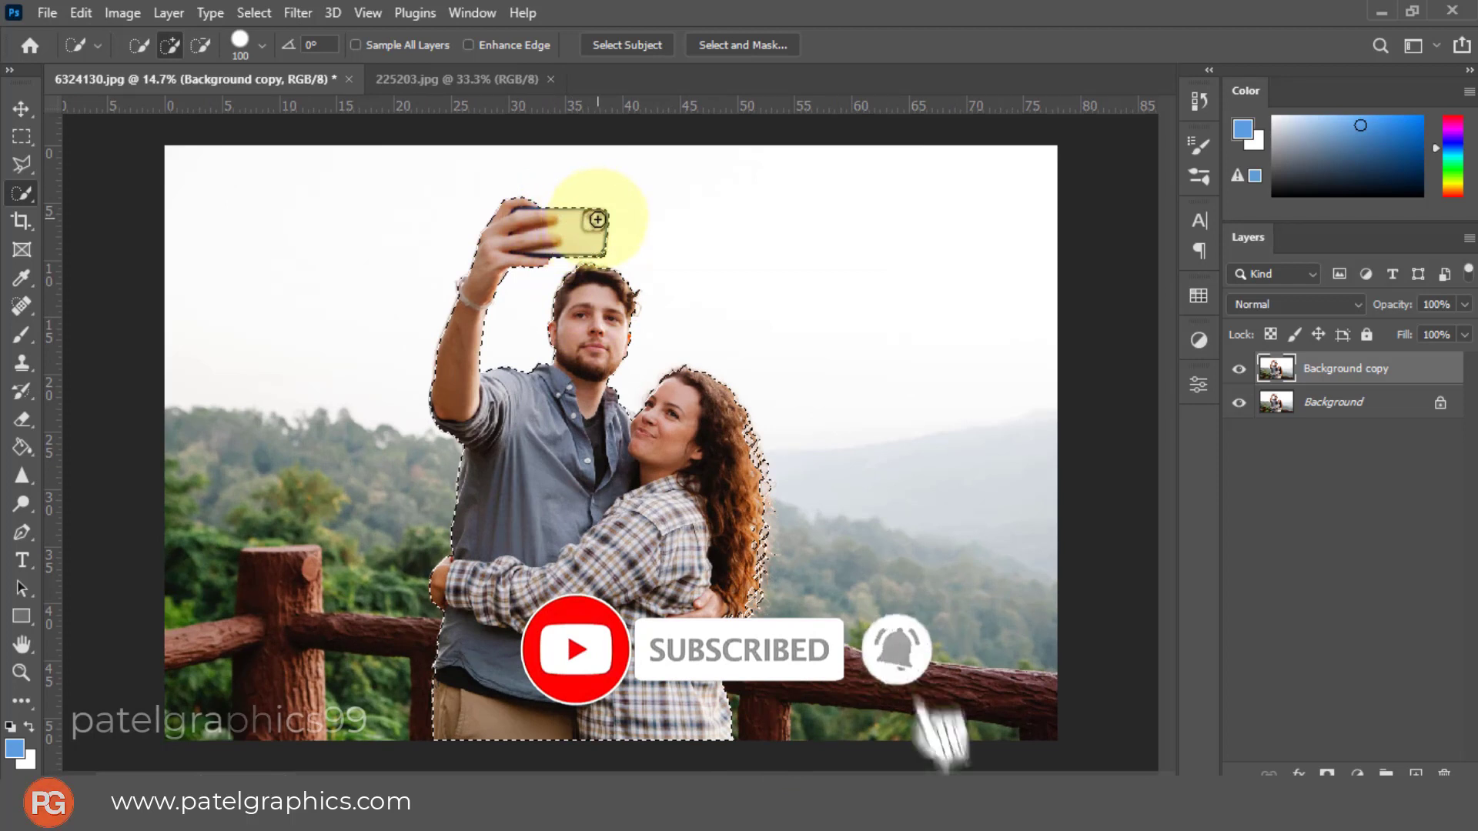
drag(597, 233, 597, 243)
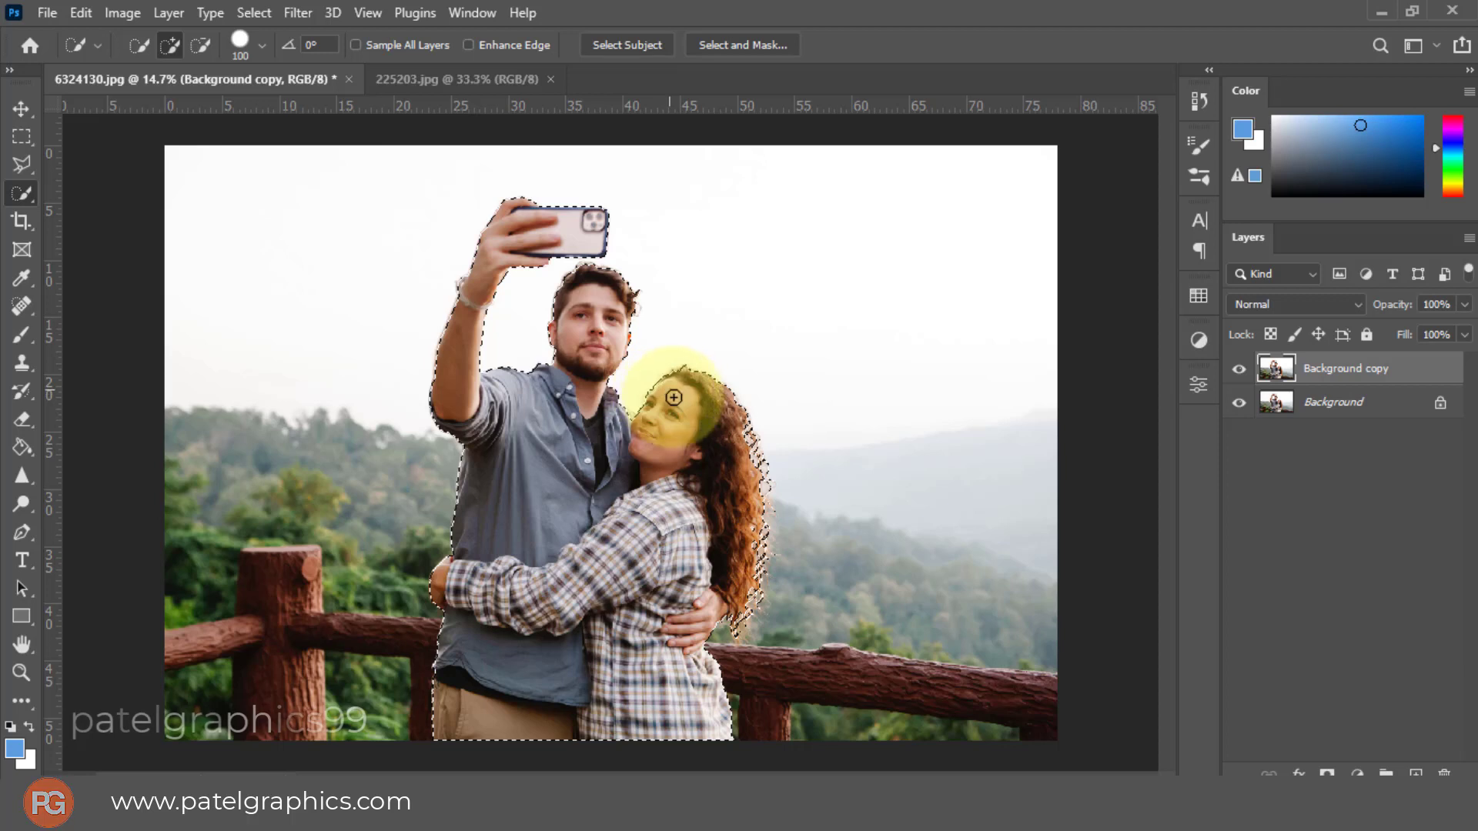
drag(679, 397, 642, 431)
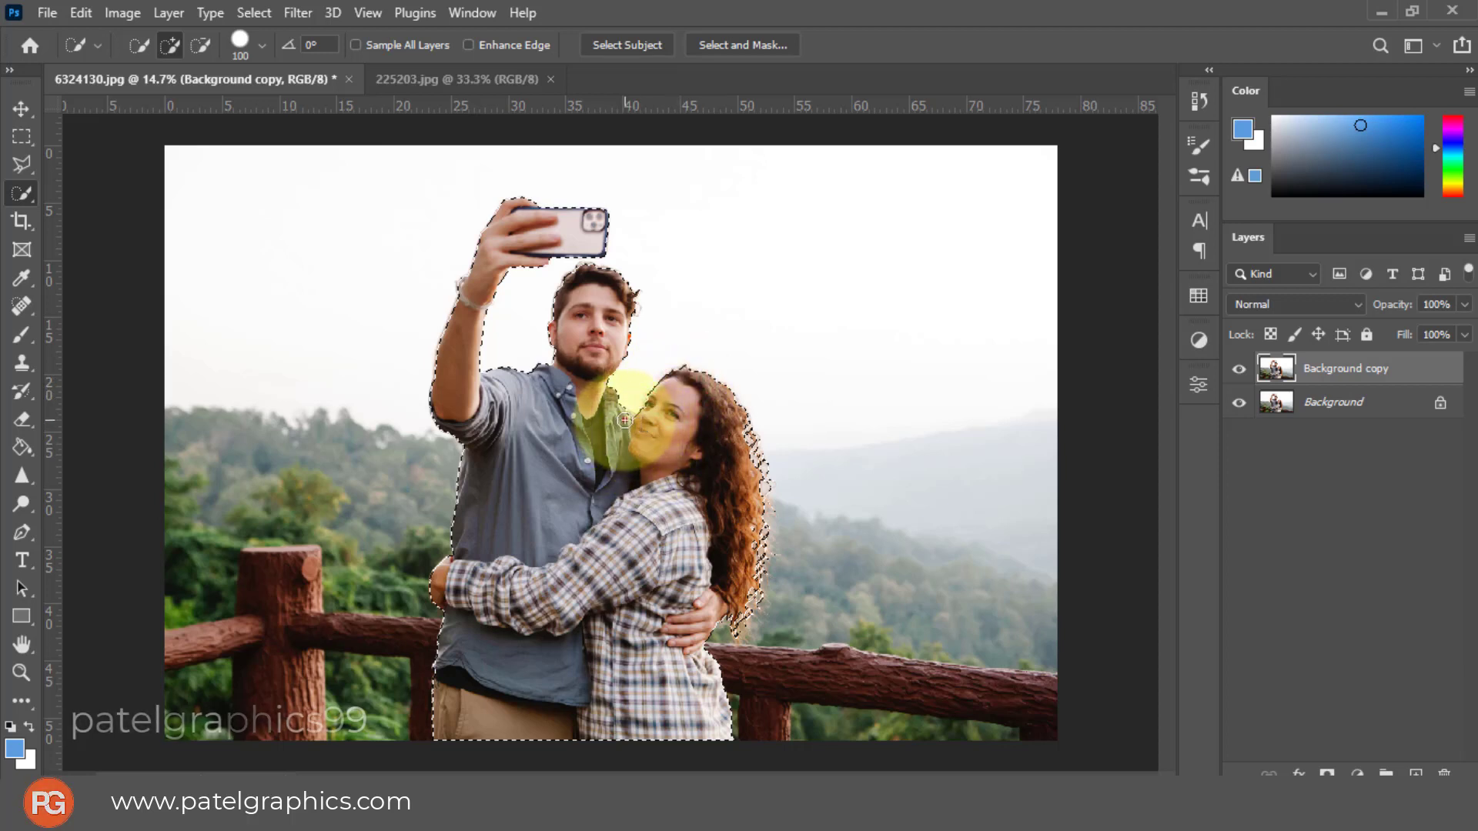
scroll(619, 424, up, 3)
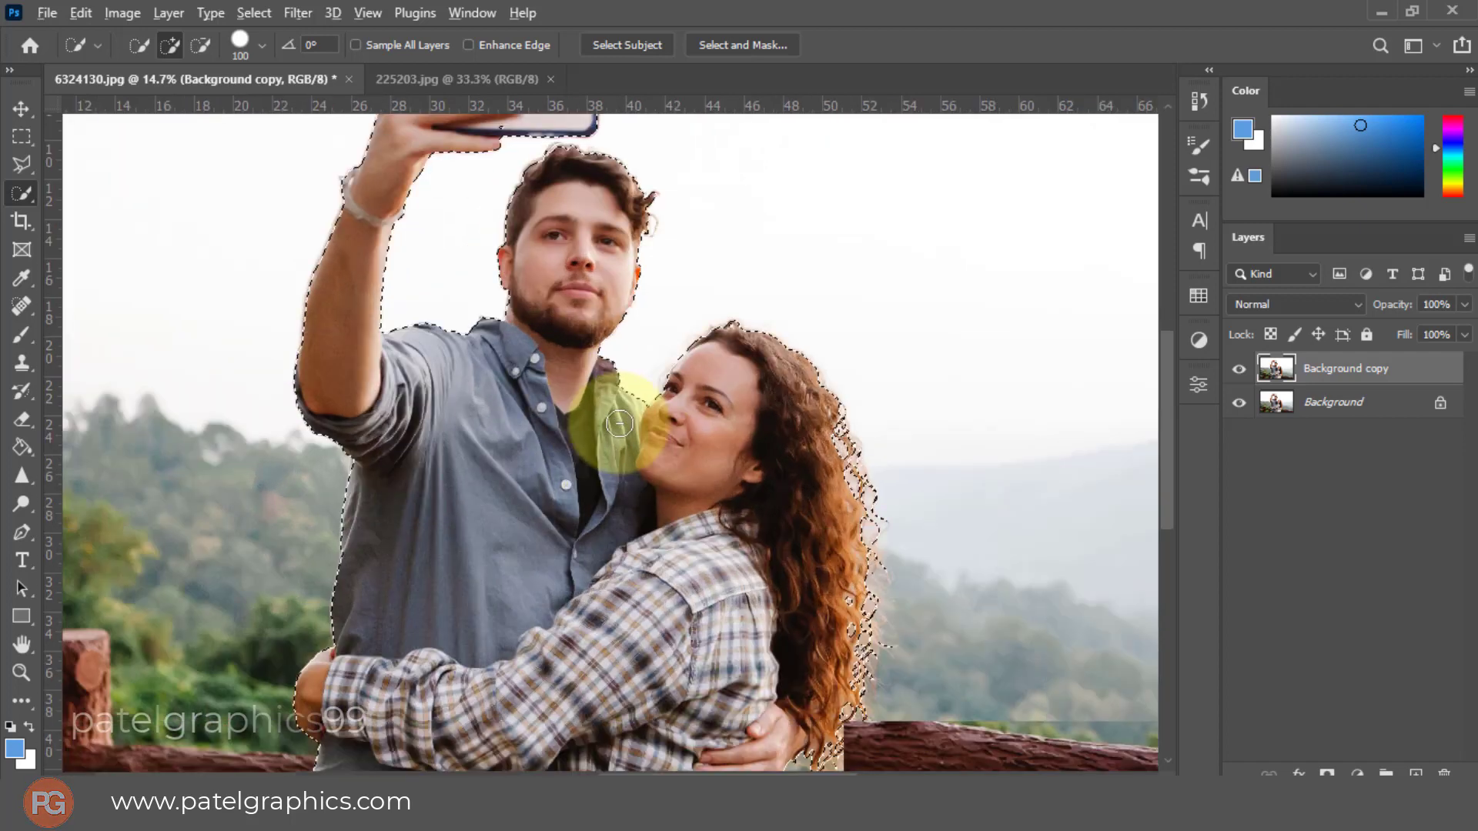
drag(563, 339, 520, 280)
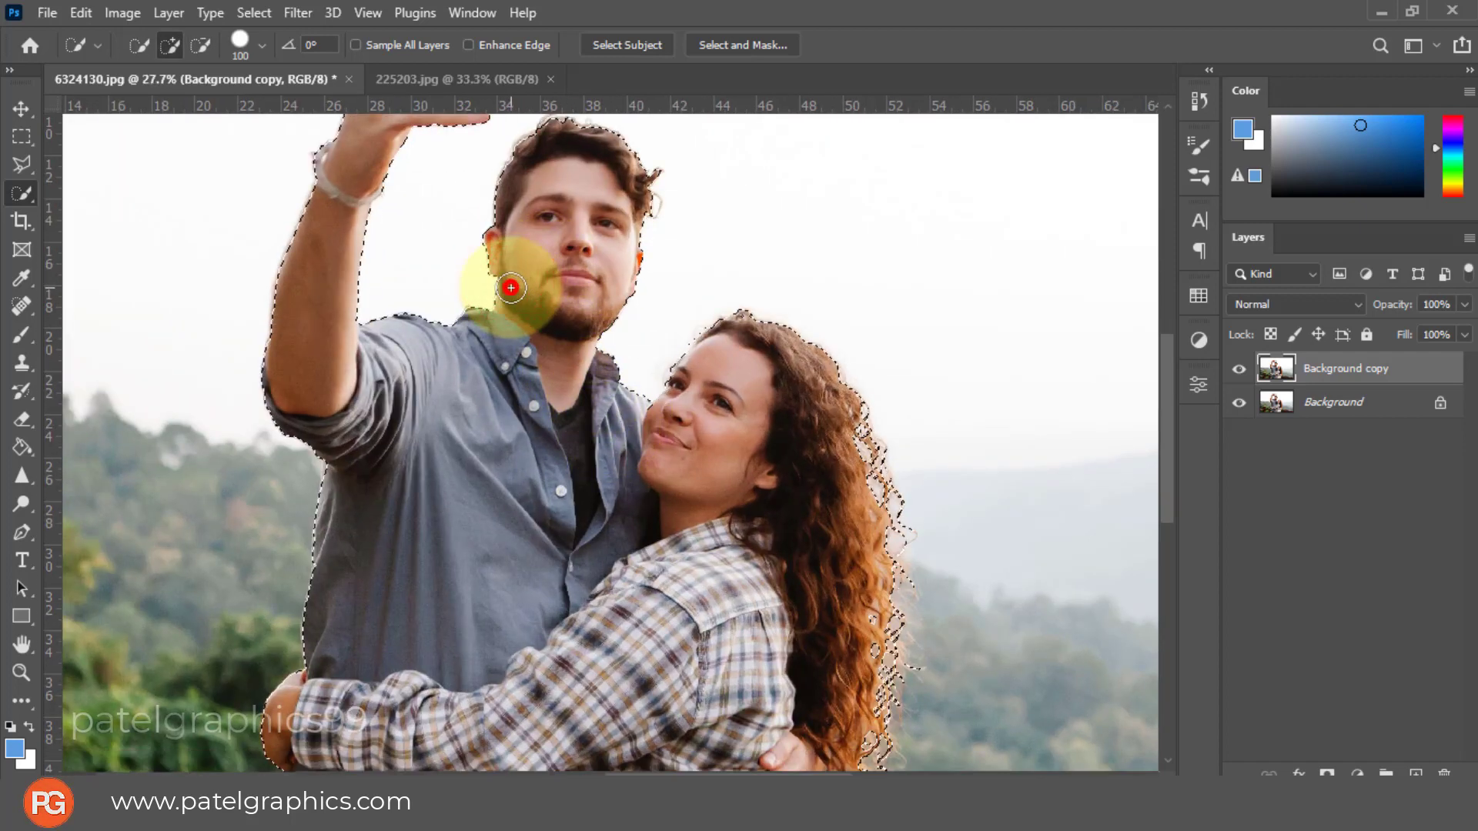
mouse_move(510, 288)
mouse_down()
mouse_move(735, 361)
mouse_move(689, 406)
mouse_move(693, 472)
mouse_up()
scroll(693, 485, down, 3)
scroll(693, 488, down, 2)
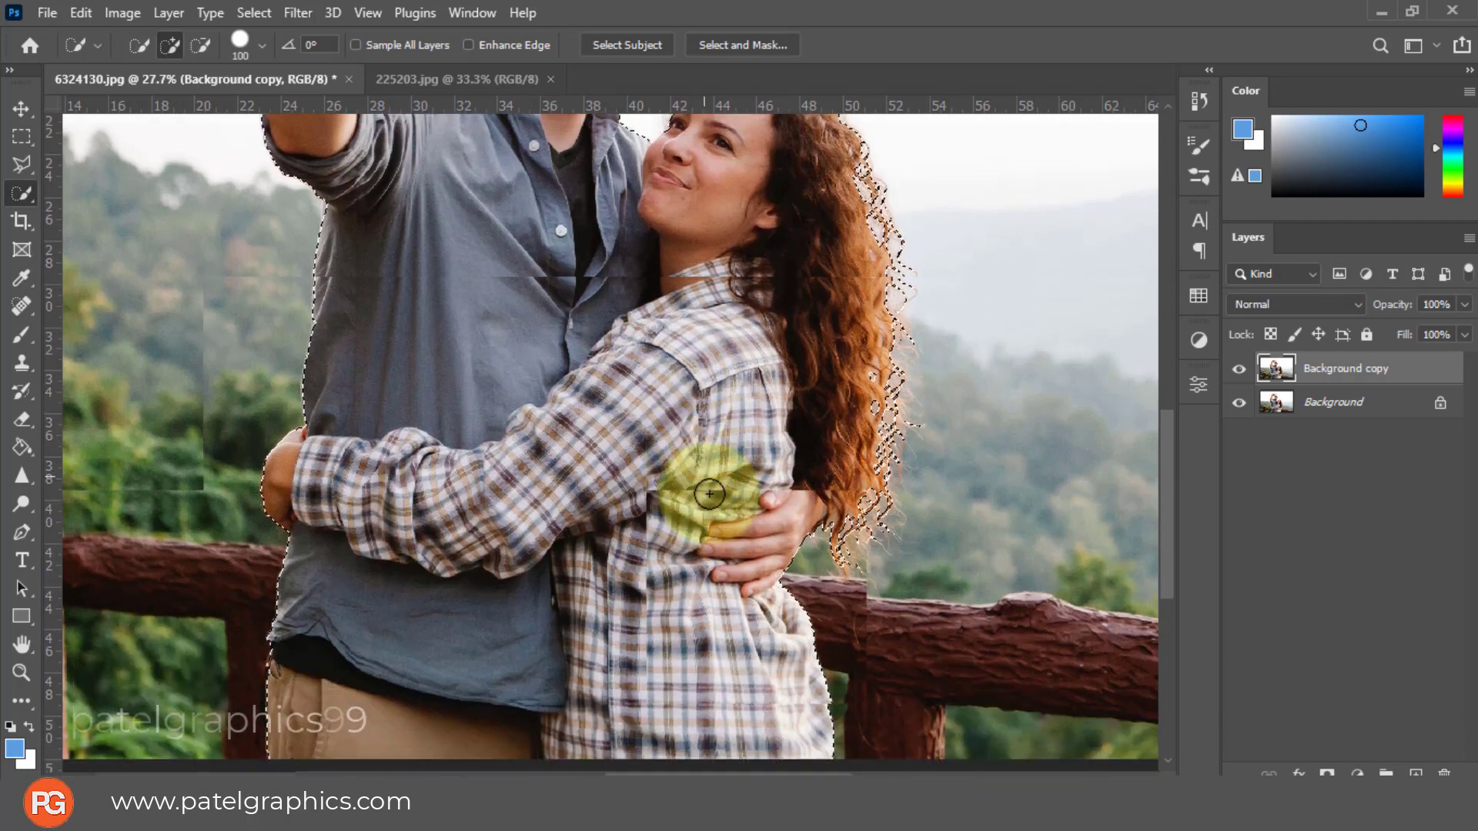
Step: Trim the selection near the man's elbow and add the left fence post and right rail
drag(357, 489, 368, 485)
scroll(368, 485, down, 1)
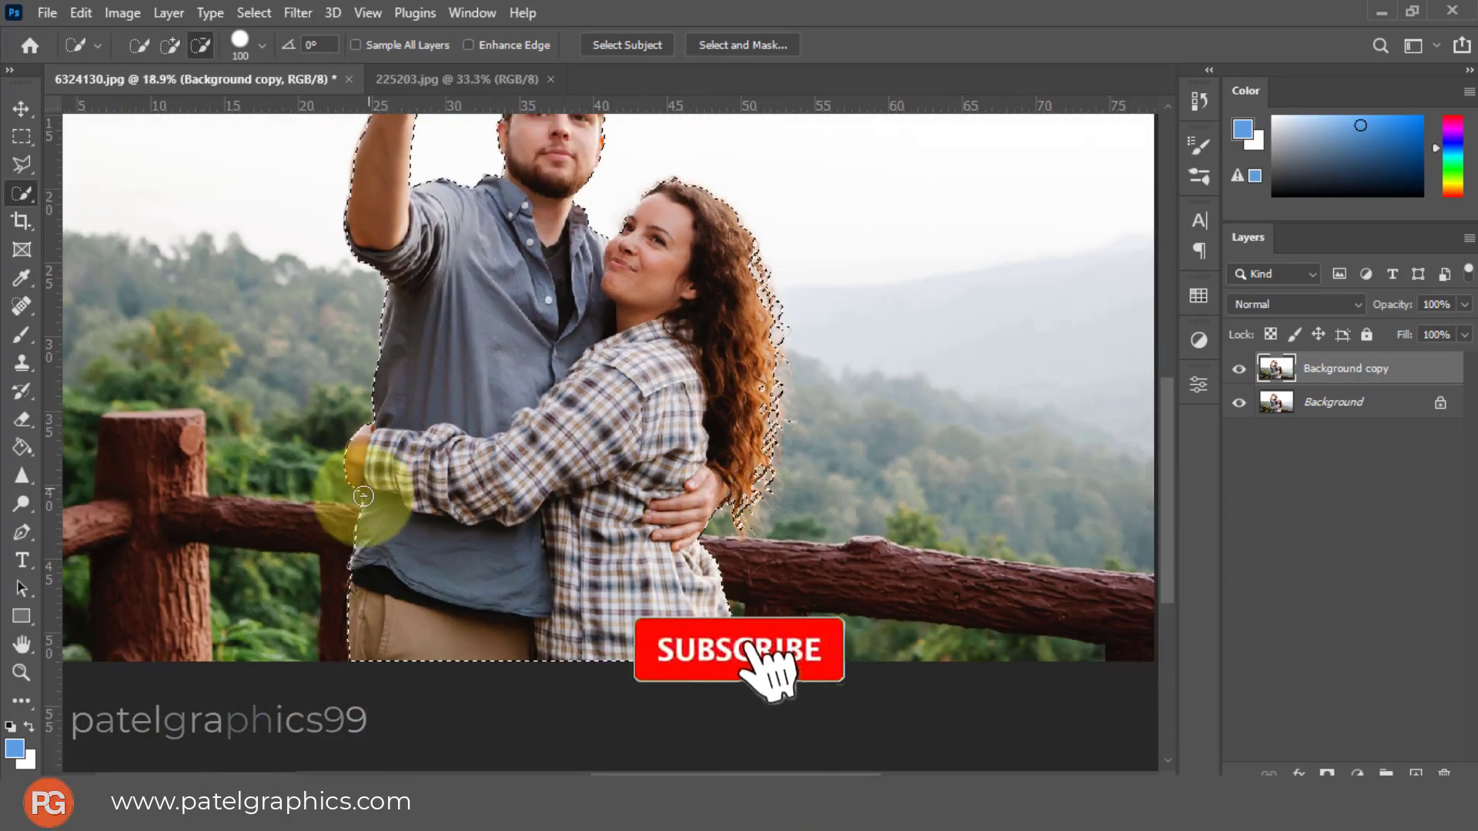
mouse_move(153, 428)
mouse_down()
mouse_move(148, 614)
mouse_move(303, 528)
mouse_up()
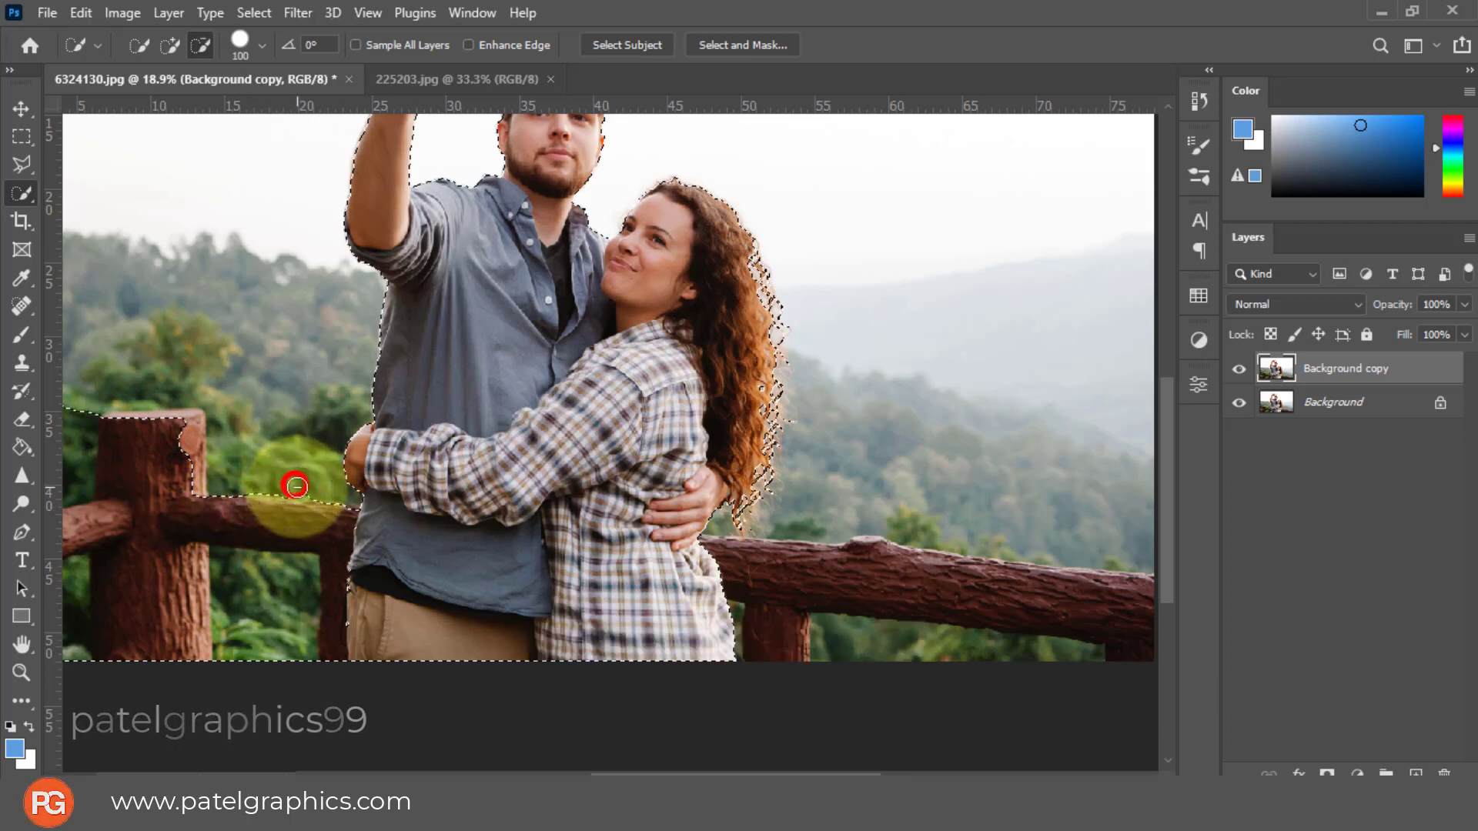
drag(745, 561, 1138, 579)
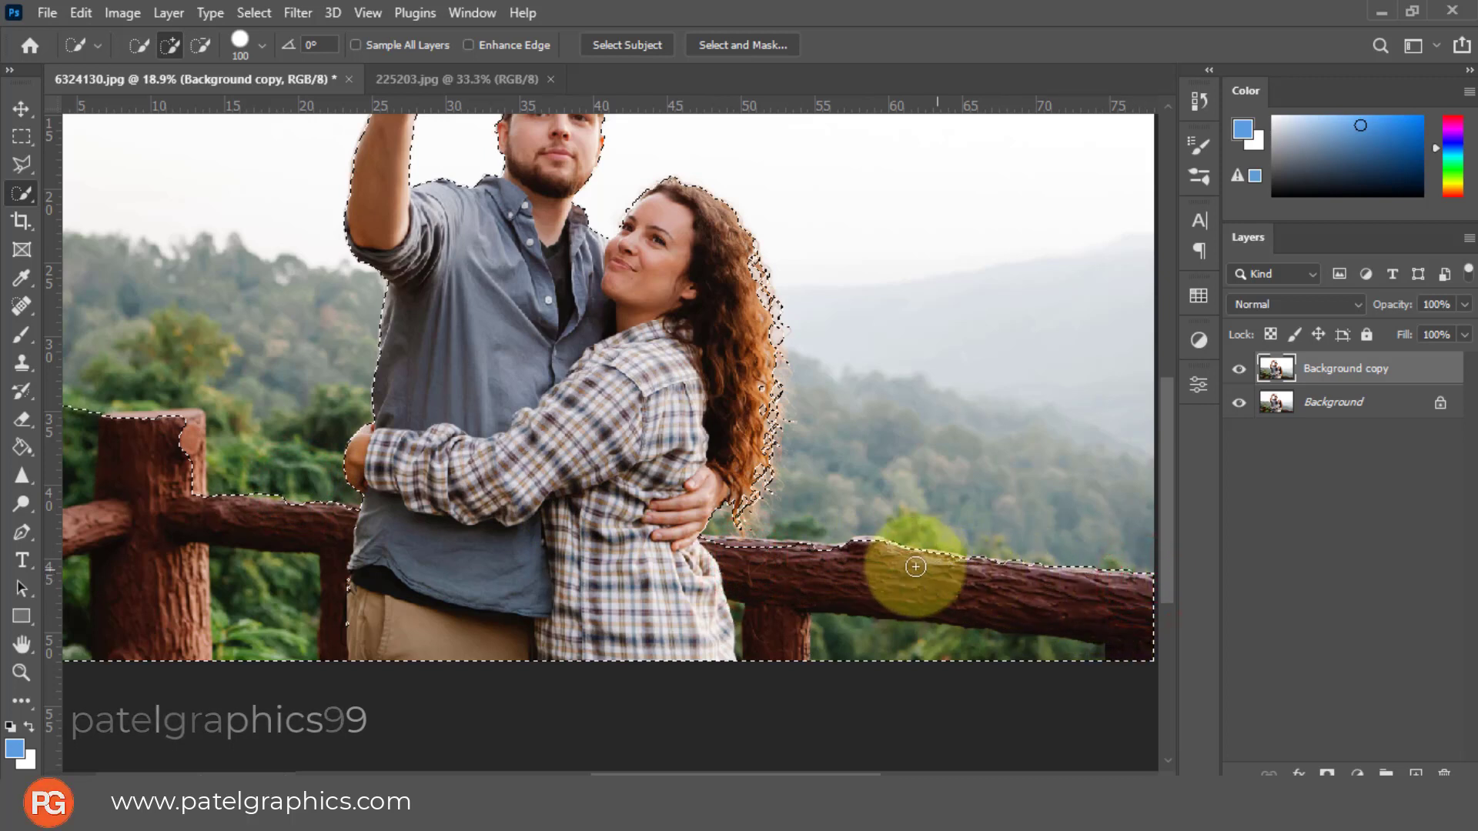
drag(927, 561, 950, 567)
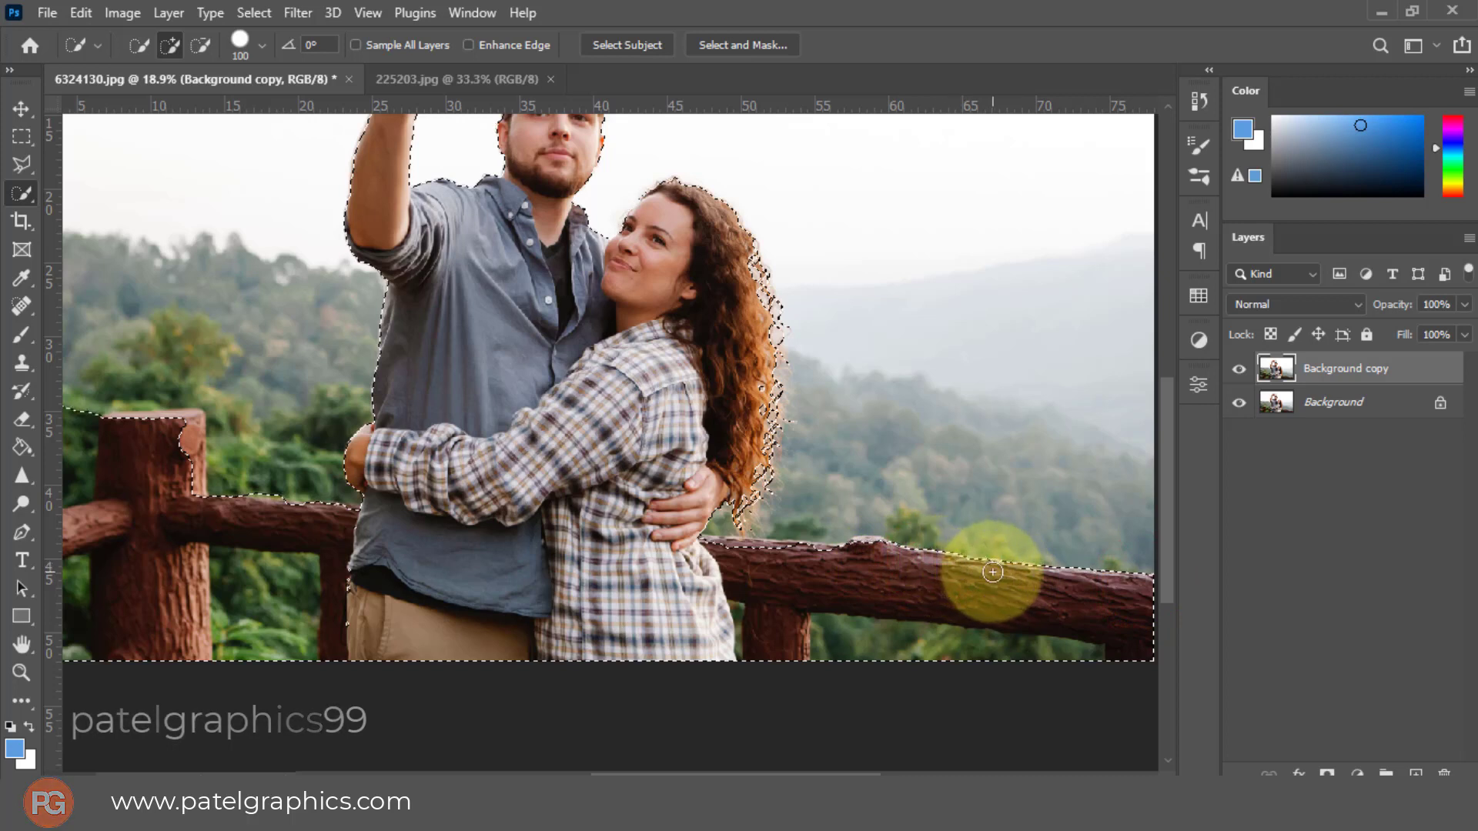
click(993, 571)
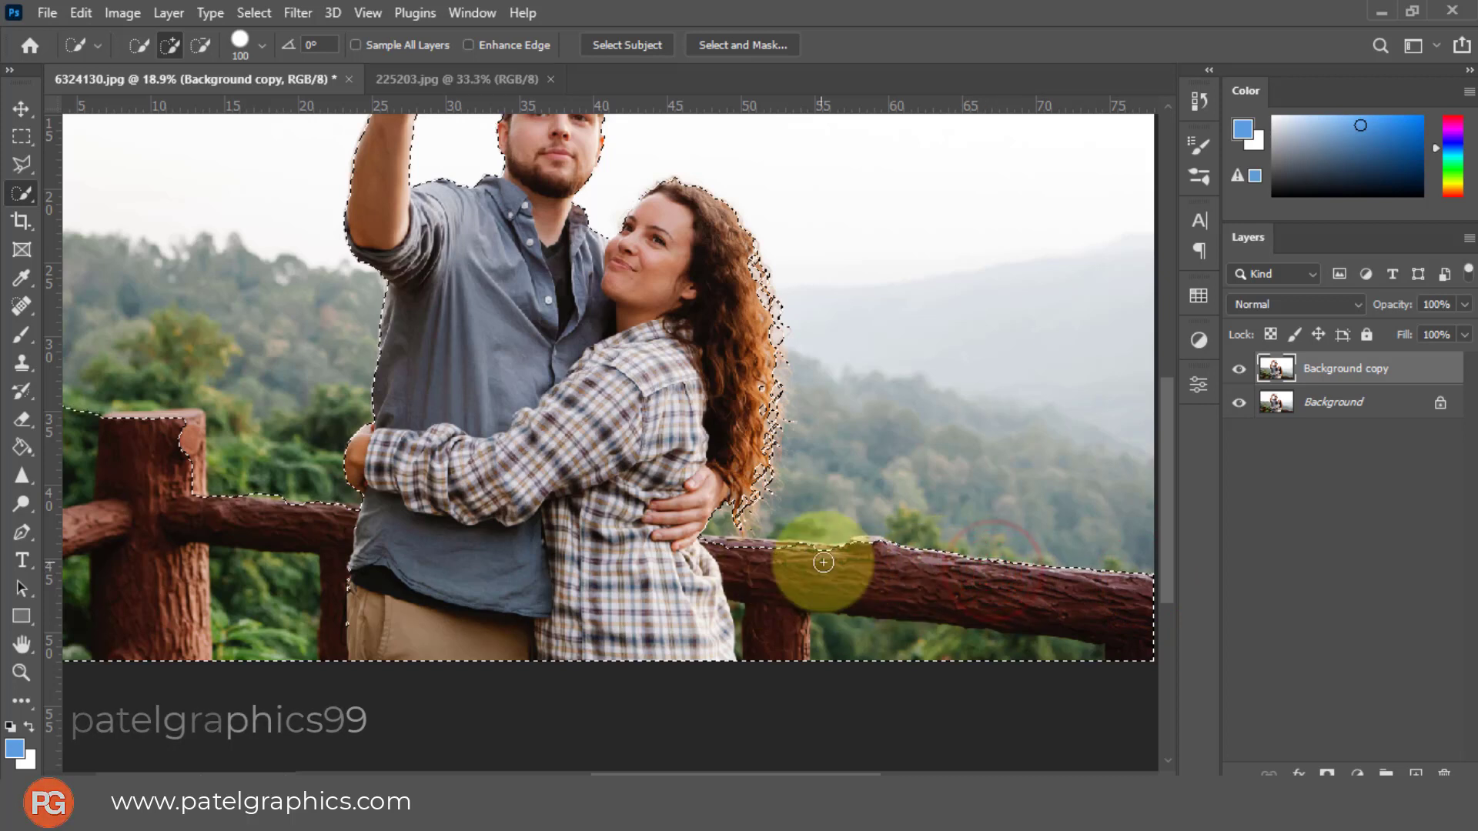
click(839, 556)
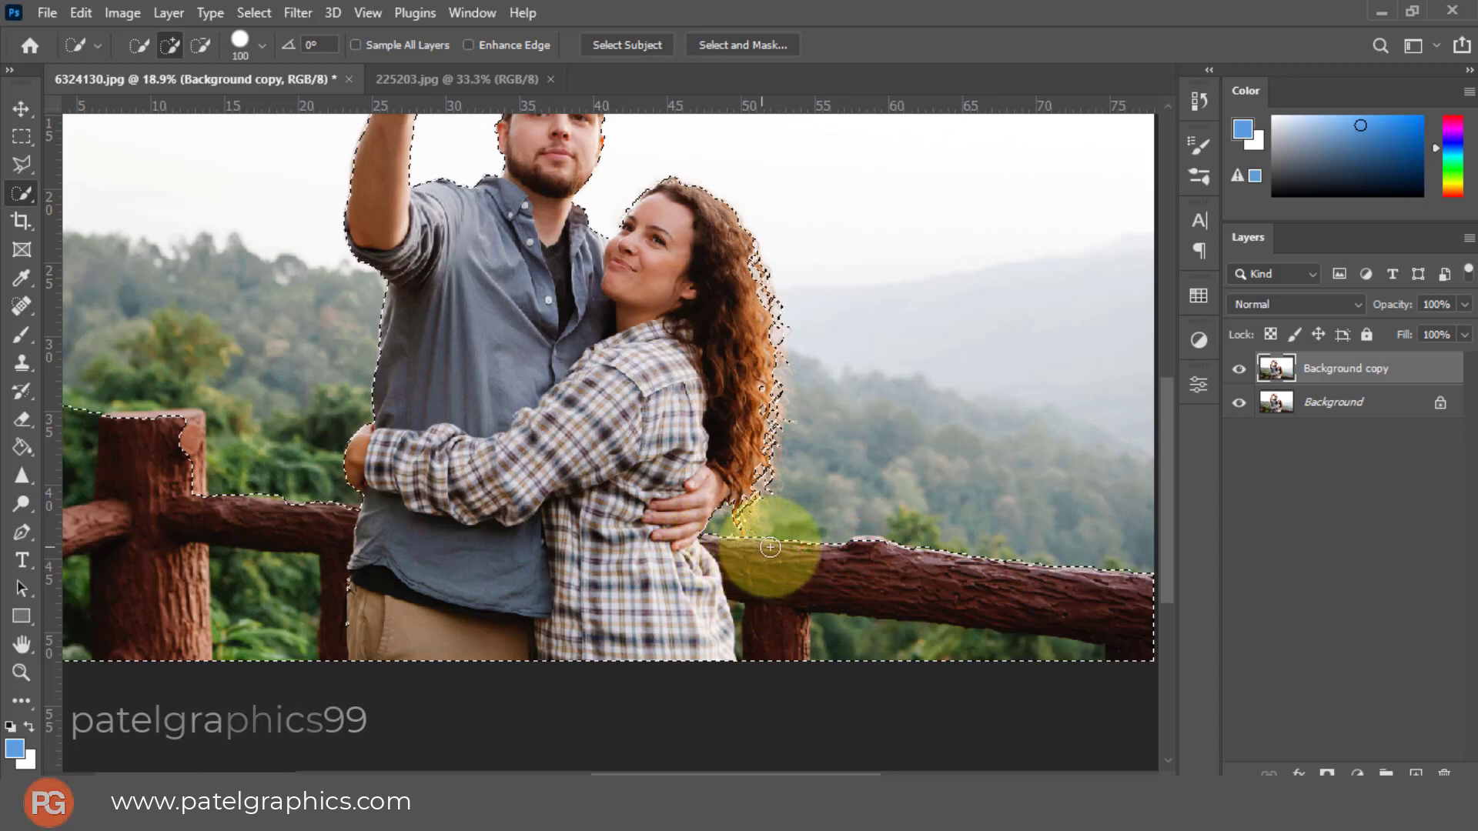
Step: Subtract the greenery under the right rail, the rail gap and foliage beside the post
key(alt)
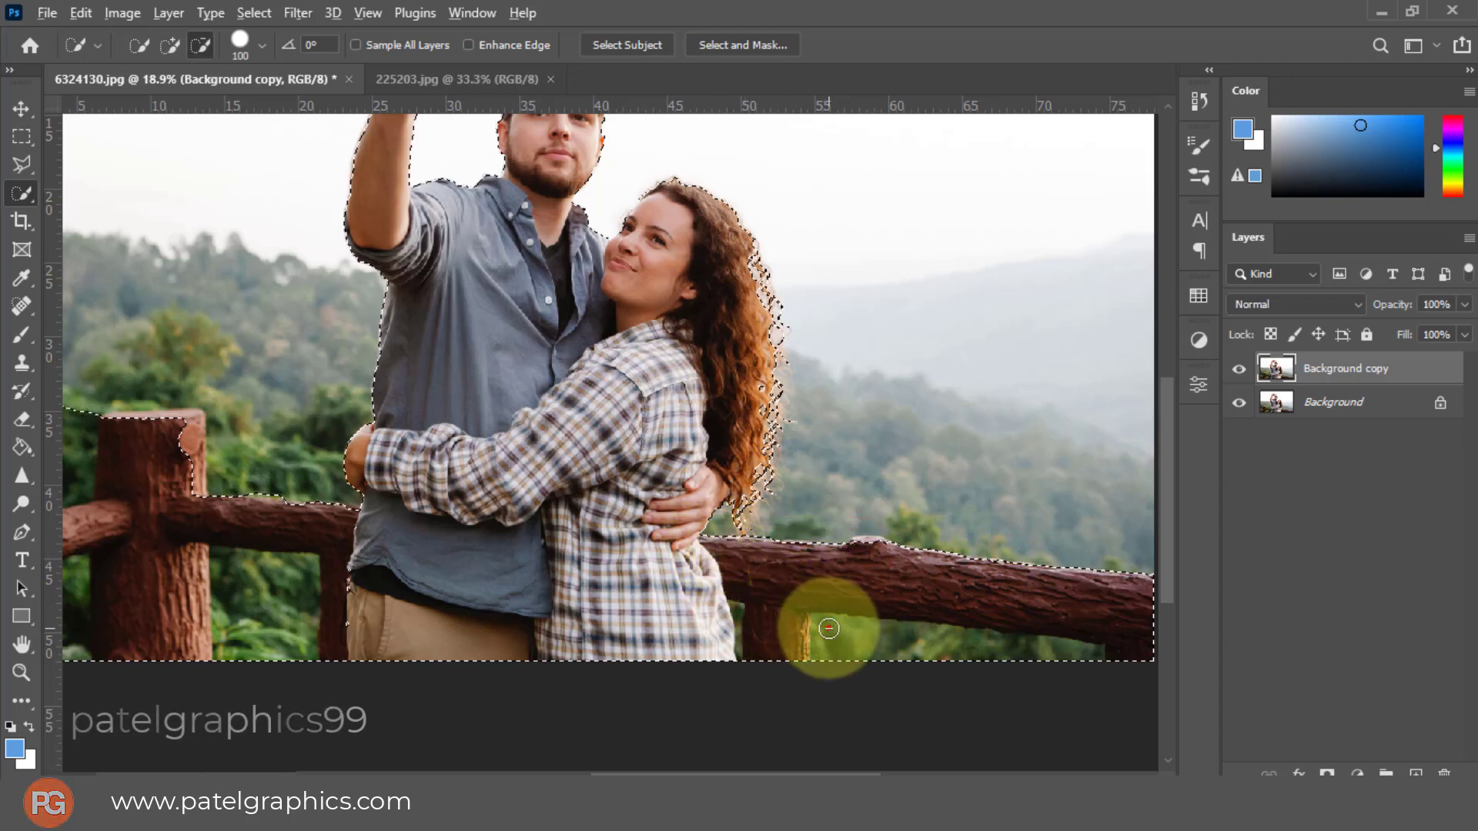
drag(825, 628, 1071, 656)
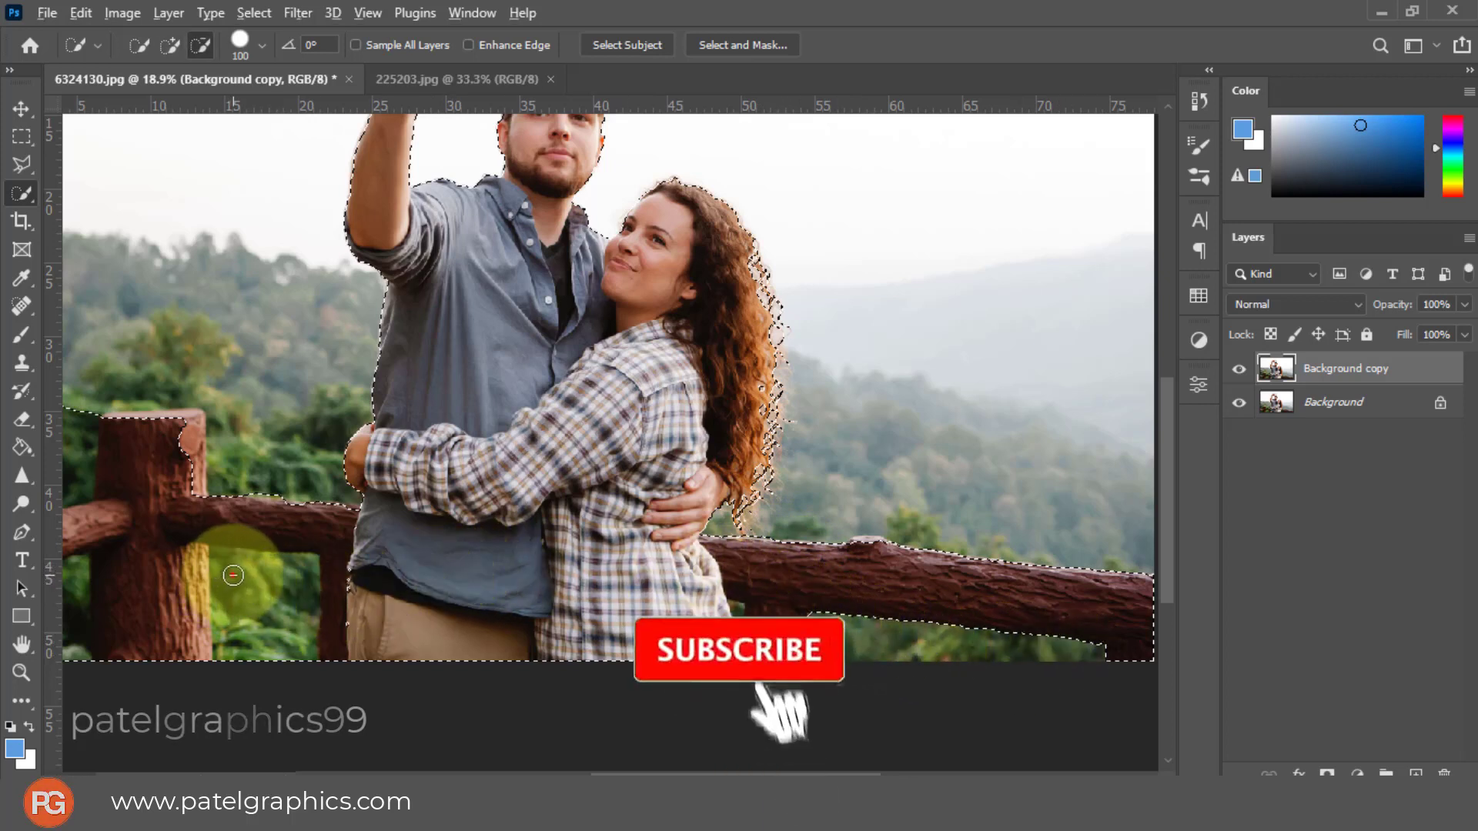
key(alt)
mouse_move(231, 608)
mouse_down()
mouse_move(297, 588)
mouse_move(427, 588)
mouse_up()
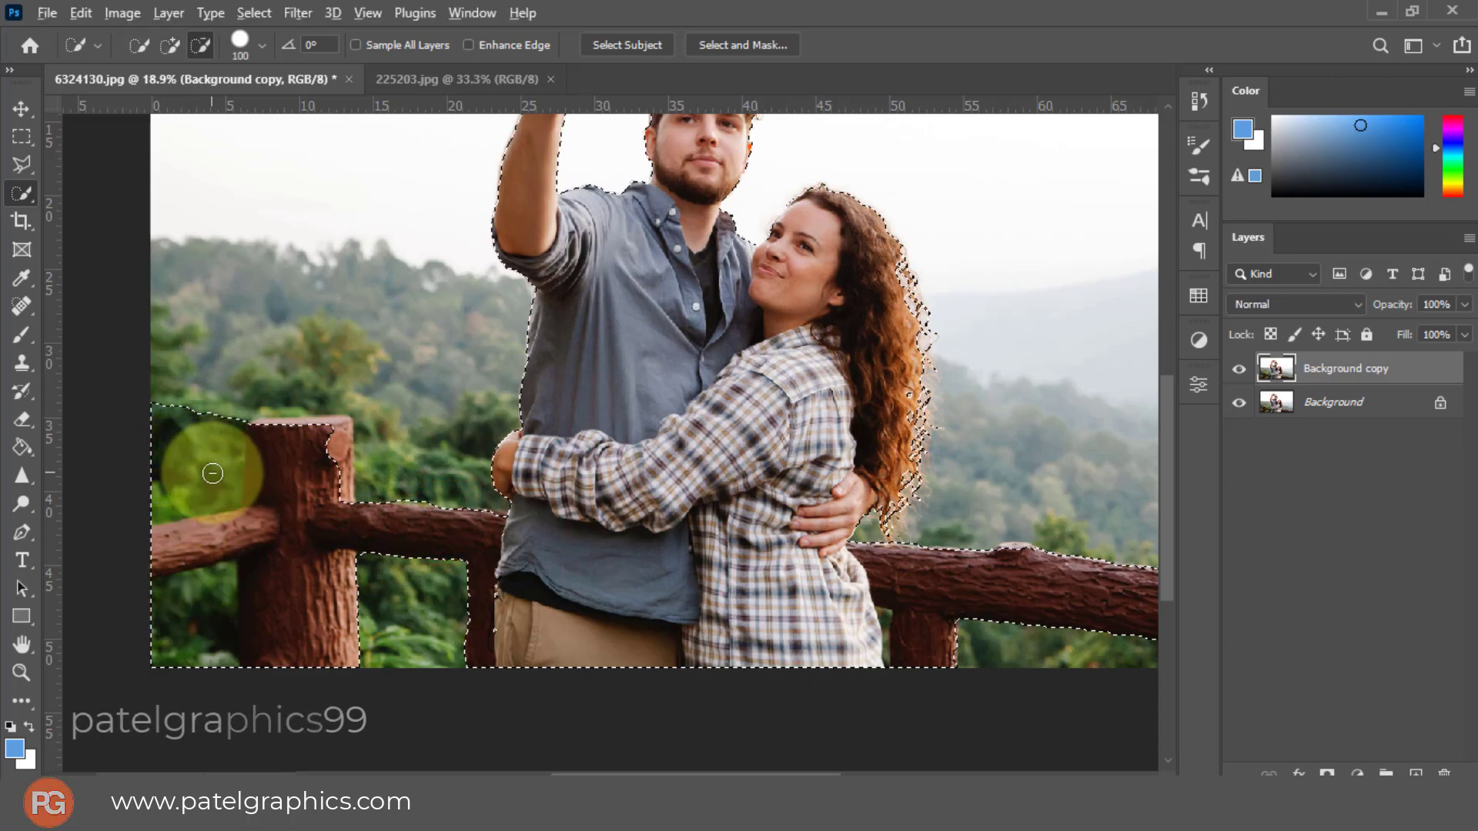
key(alt)
drag(224, 493, 275, 431)
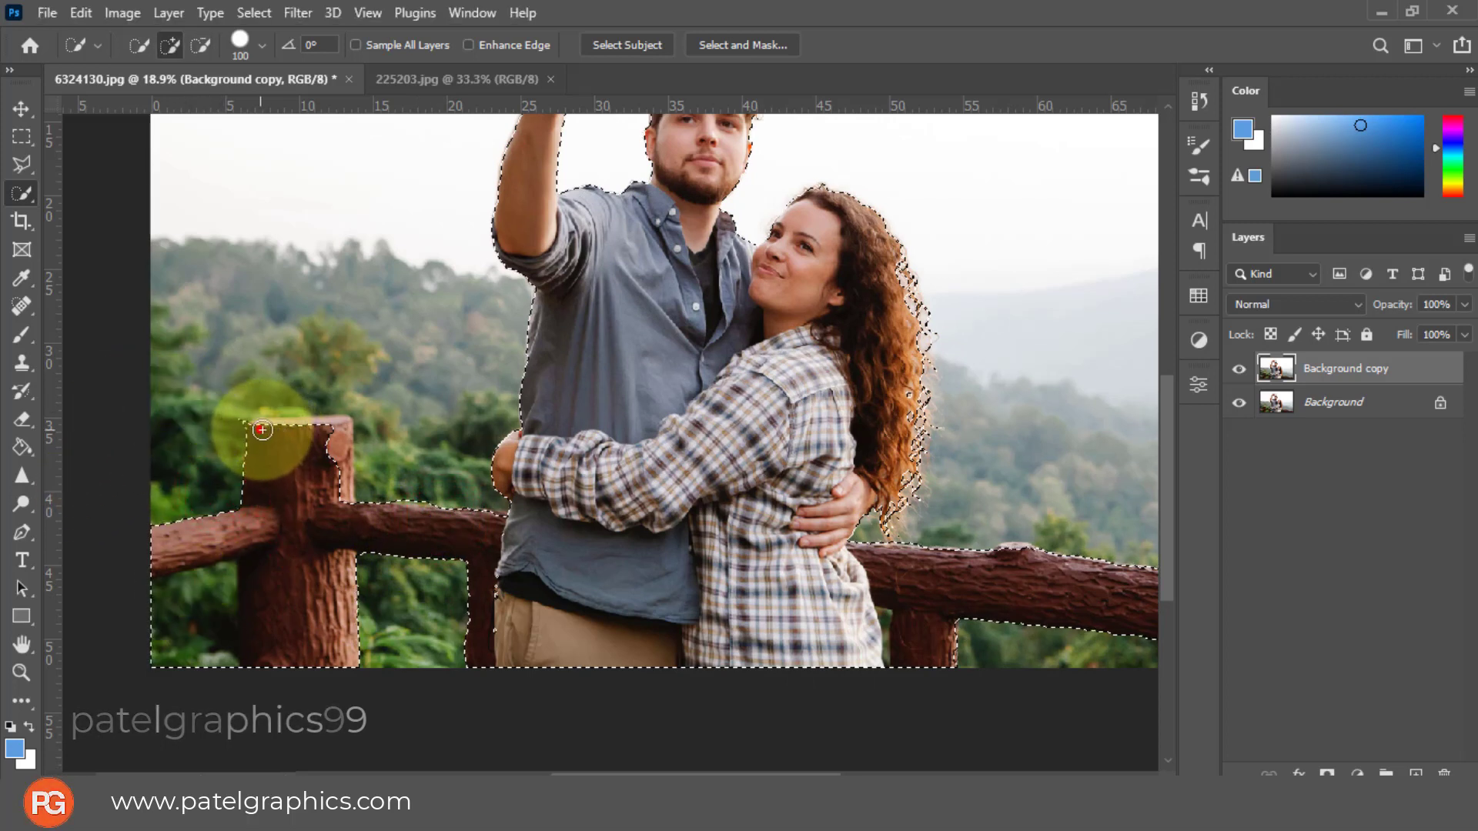
Step: Add the post top, left rail end and rail by the arm, removing foliage below
drag(262, 430, 308, 419)
key(alt)
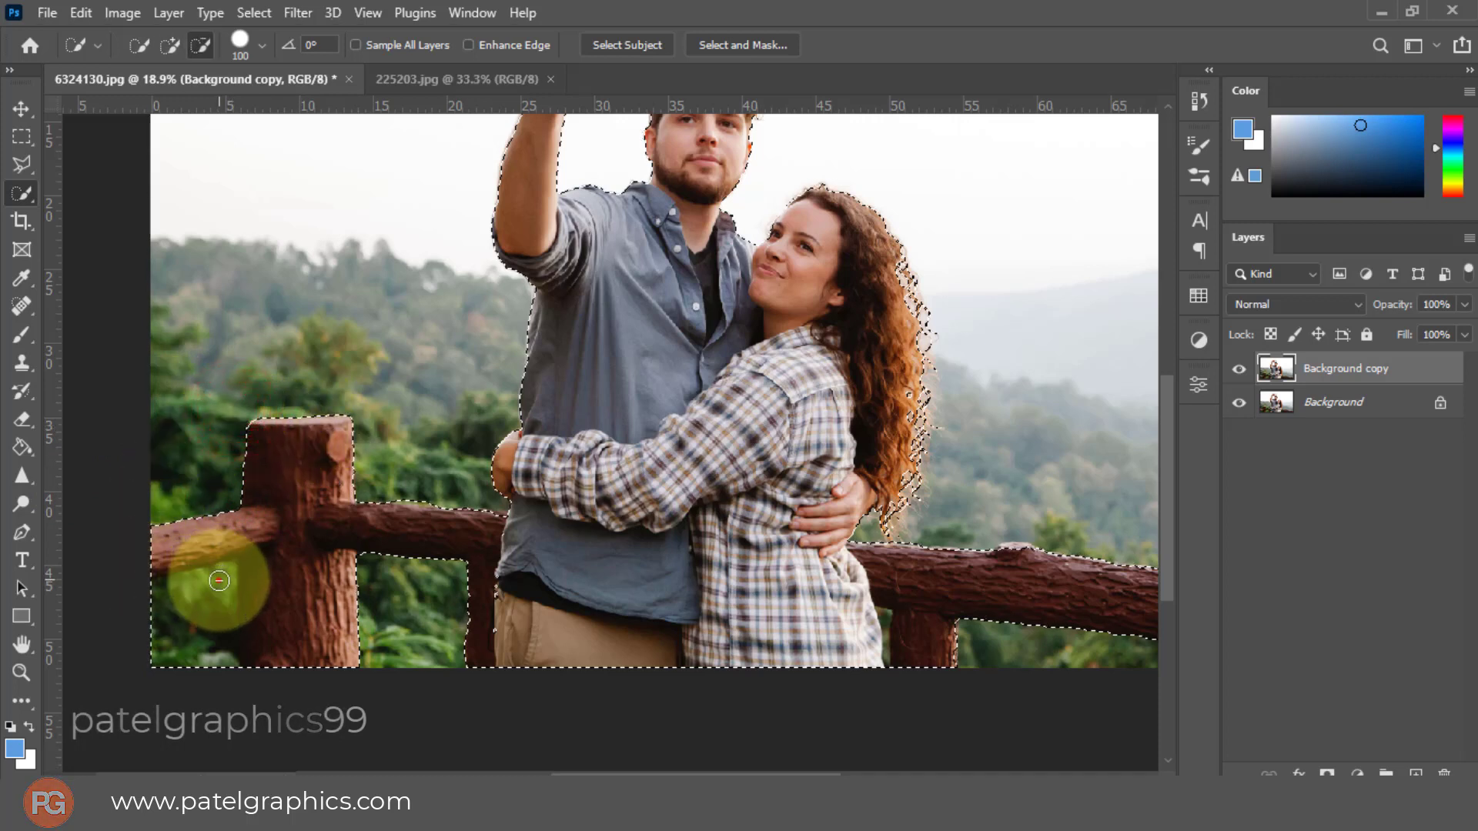
mouse_move(218, 580)
mouse_down()
mouse_move(159, 651)
mouse_move(211, 594)
mouse_move(195, 669)
mouse_up()
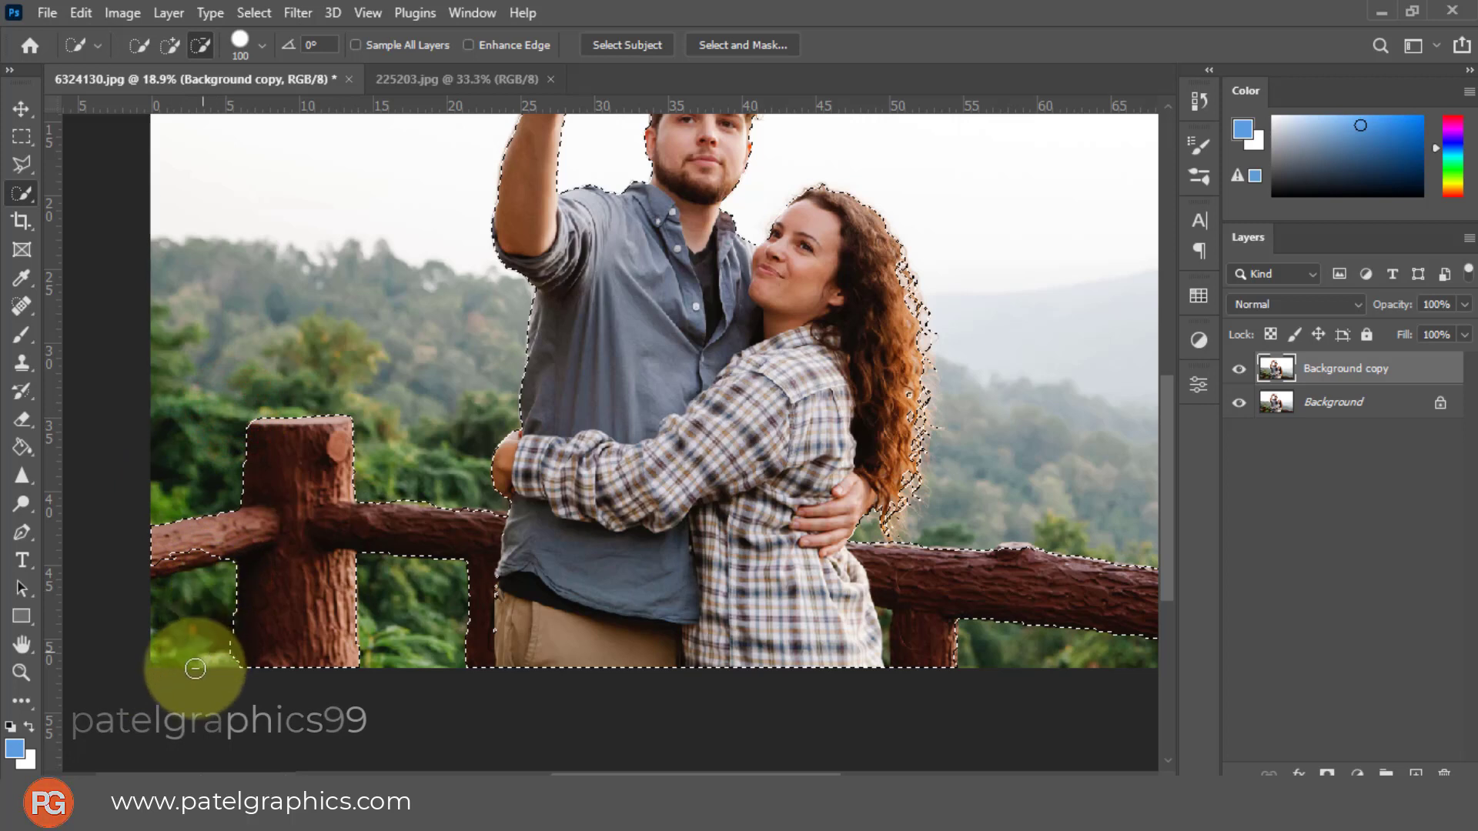
mouse_move(204, 549)
mouse_down()
mouse_move(151, 545)
mouse_move(146, 567)
mouse_up()
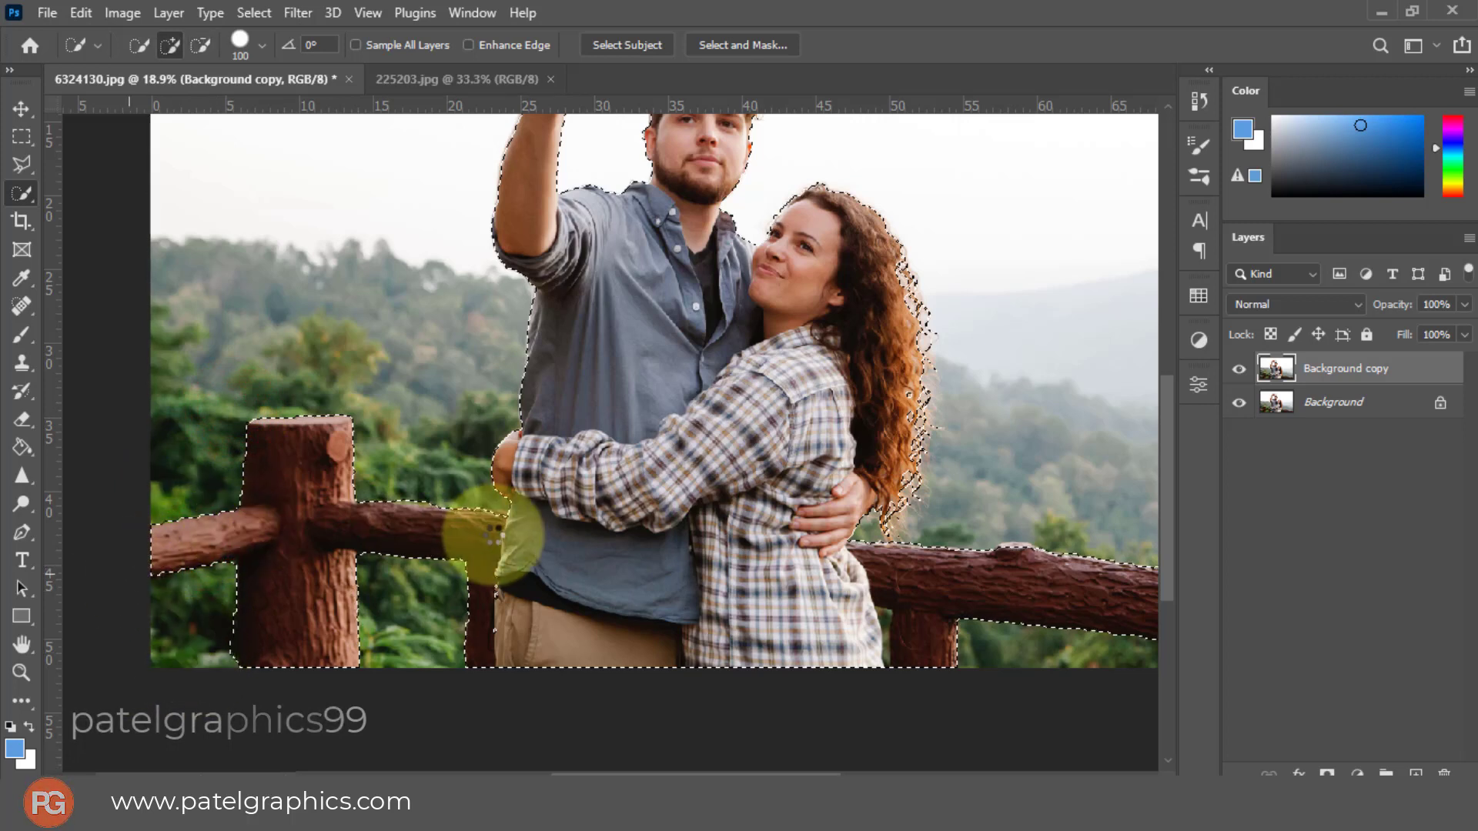
mouse_move(497, 519)
mouse_down()
mouse_move(469, 529)
mouse_move(408, 492)
mouse_up()
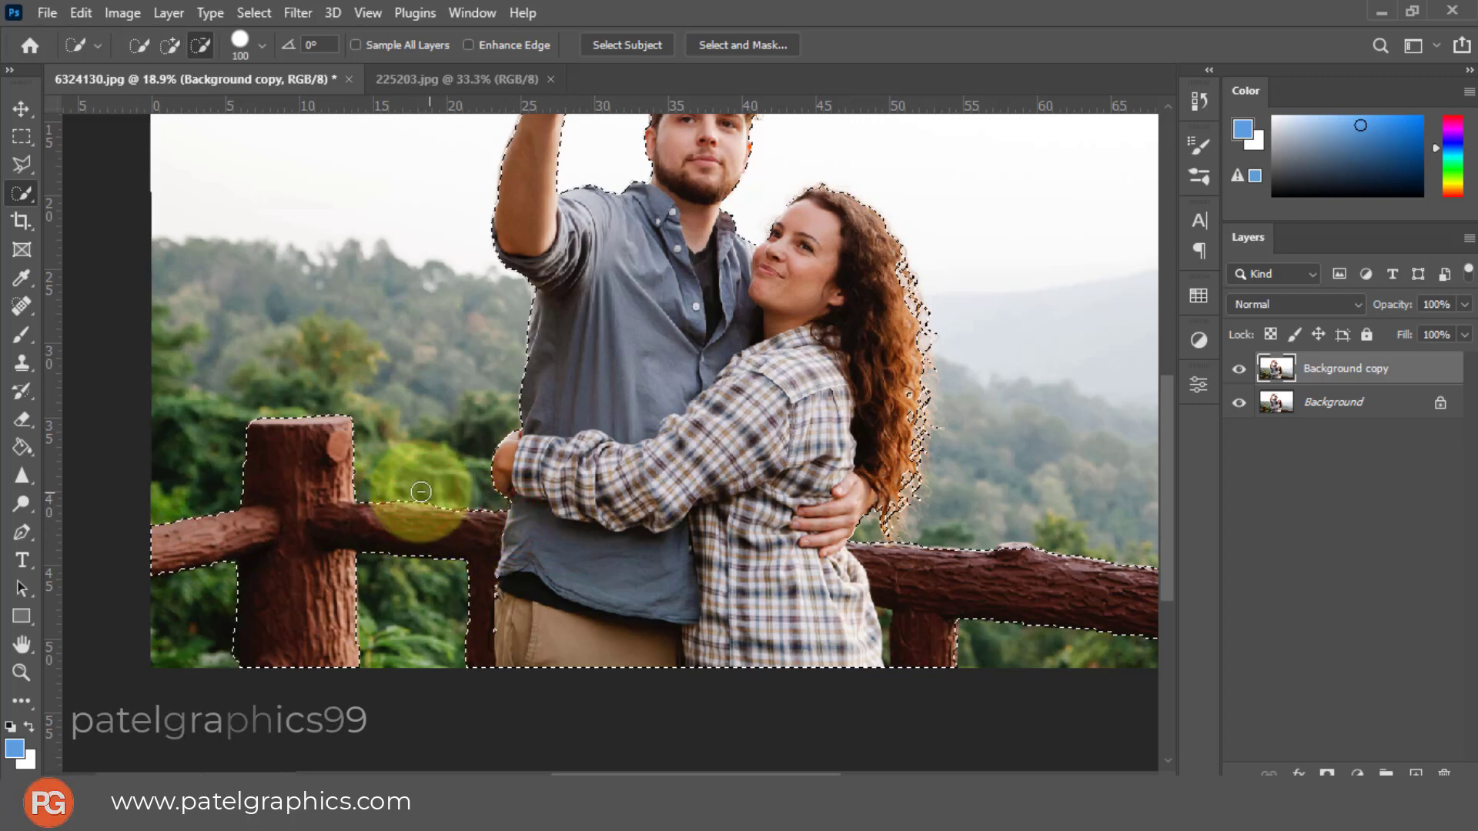
key(ctrl+0)
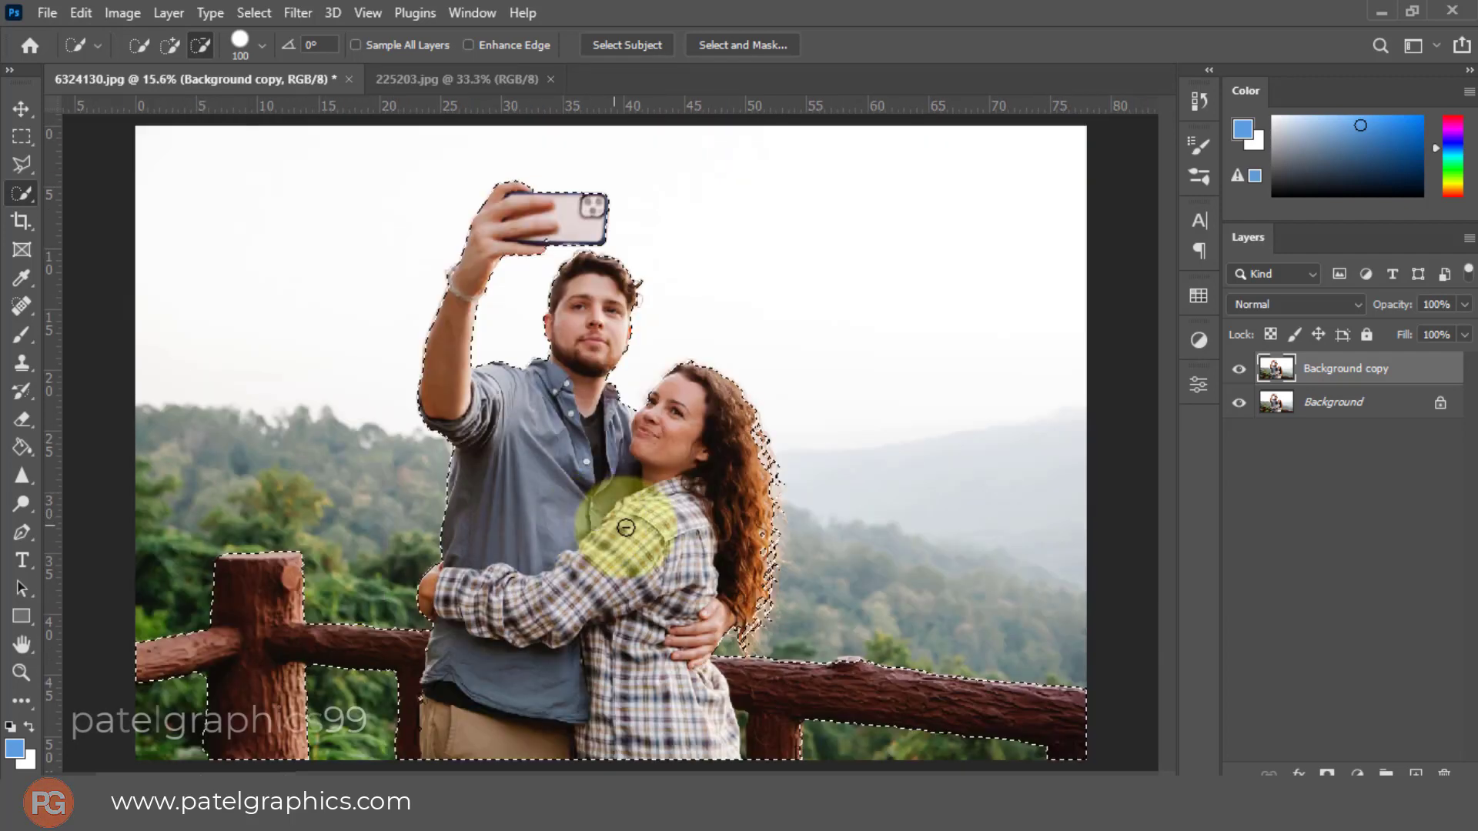
scroll(764, 545, down, 2)
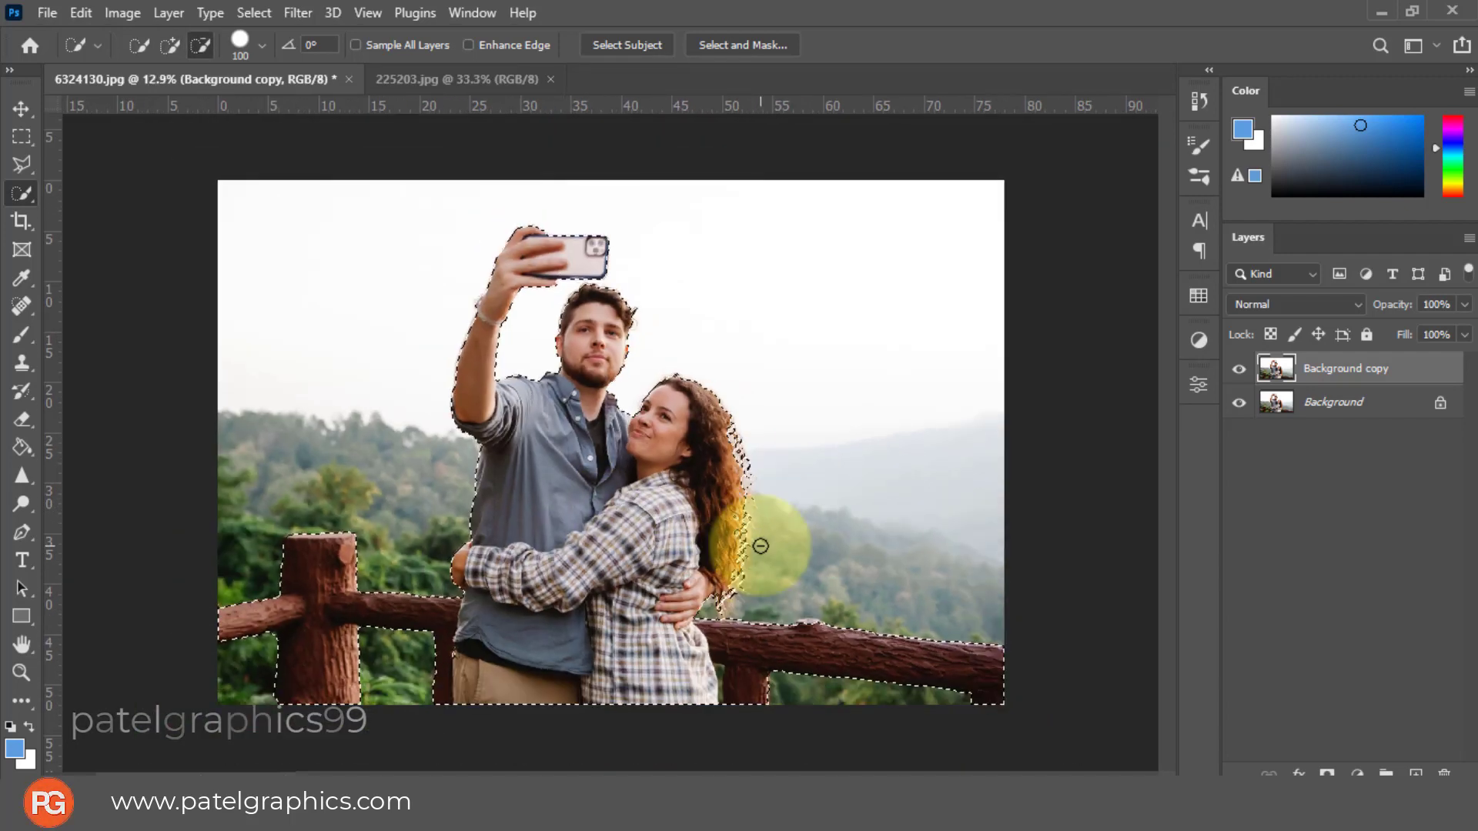
Step: In Select and Mask, refine the edges along the woman's hair, the man's head and the phone
click(762, 34)
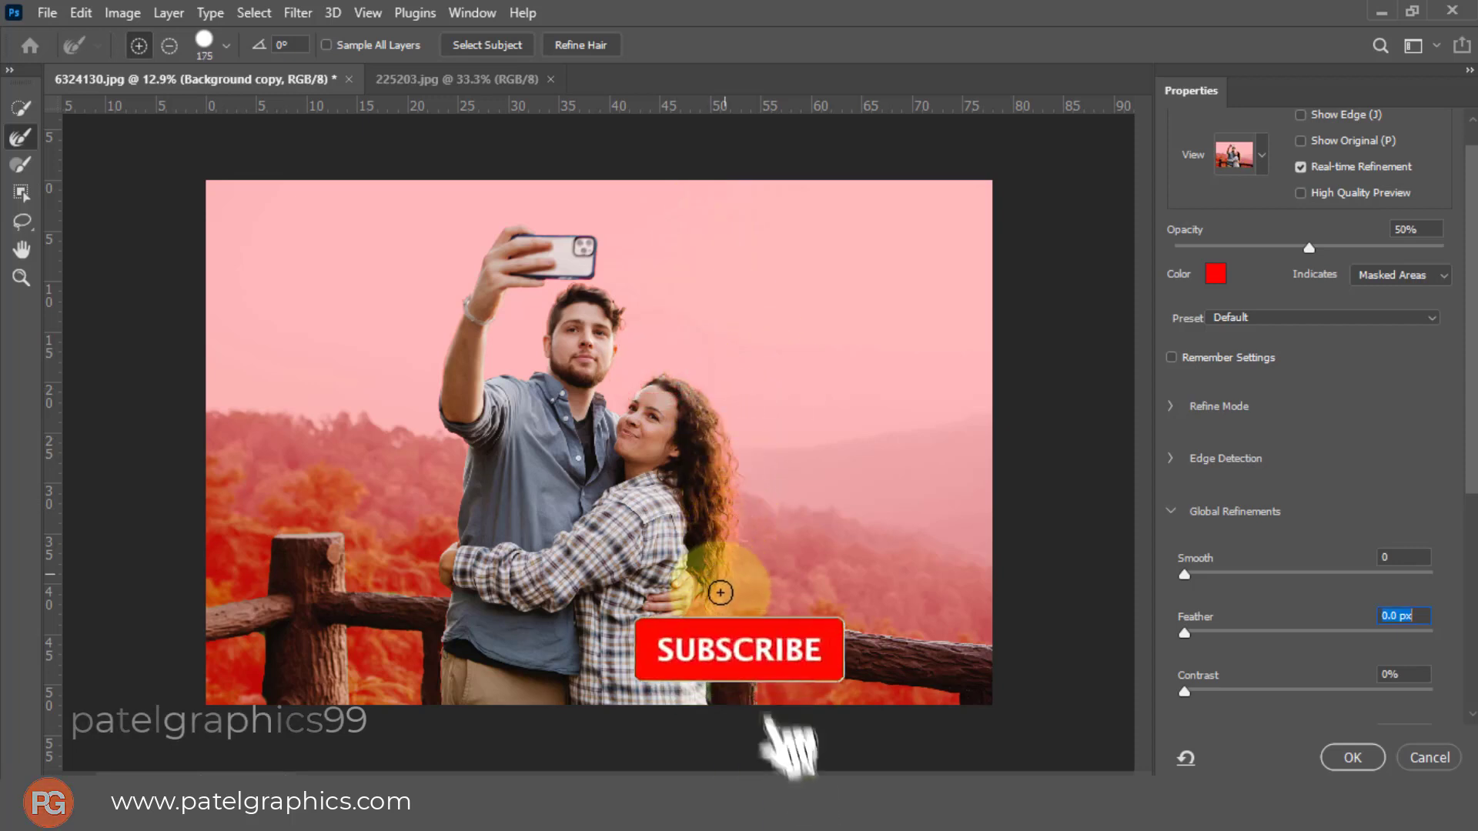
drag(713, 598, 721, 396)
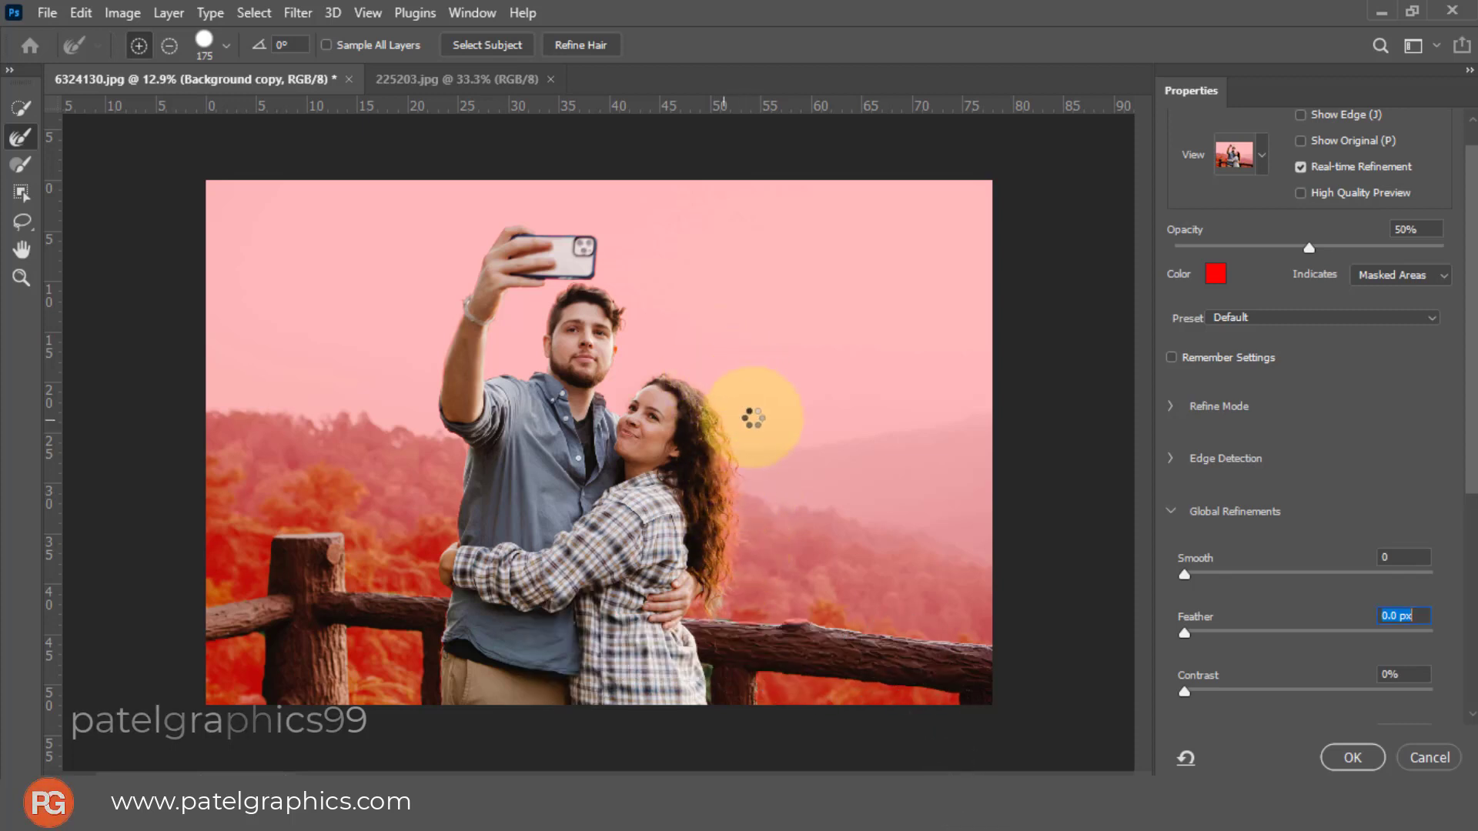
mouse_move(723, 610)
mouse_down()
mouse_move(740, 551)
mouse_move(705, 355)
mouse_up()
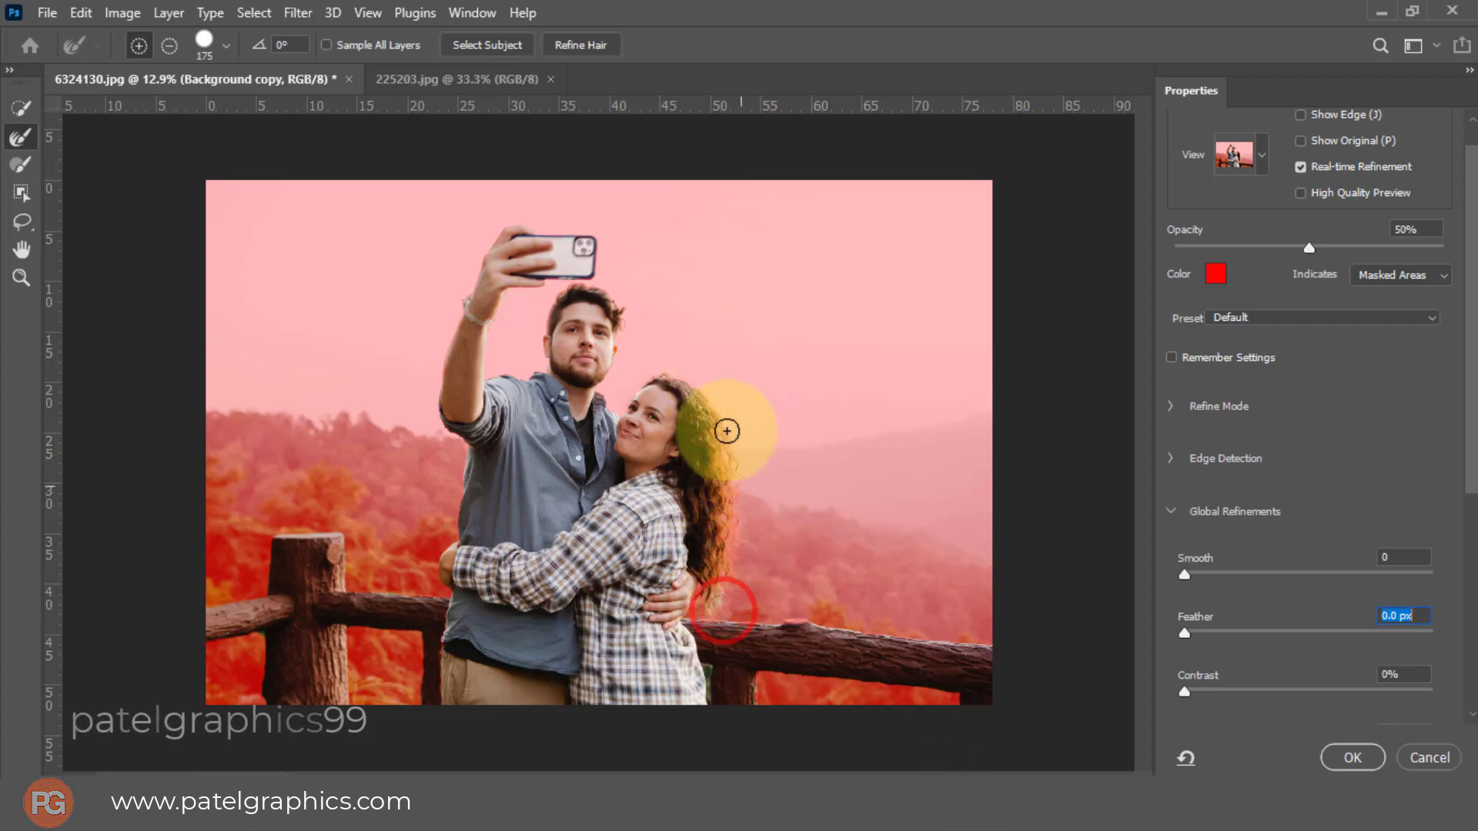
click(575, 323)
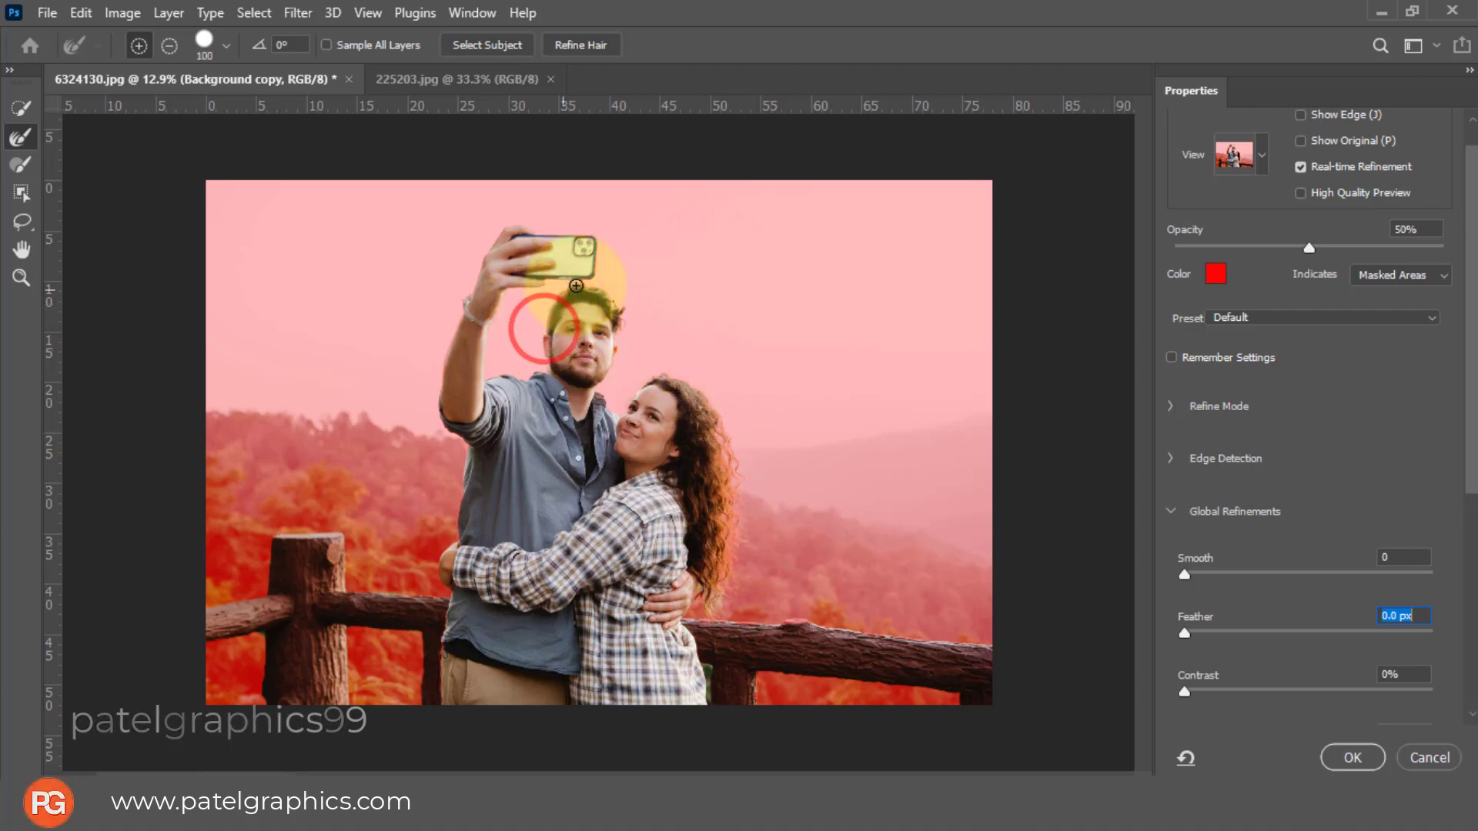
mouse_move(576, 286)
mouse_down()
mouse_move(623, 304)
mouse_move(545, 299)
mouse_up()
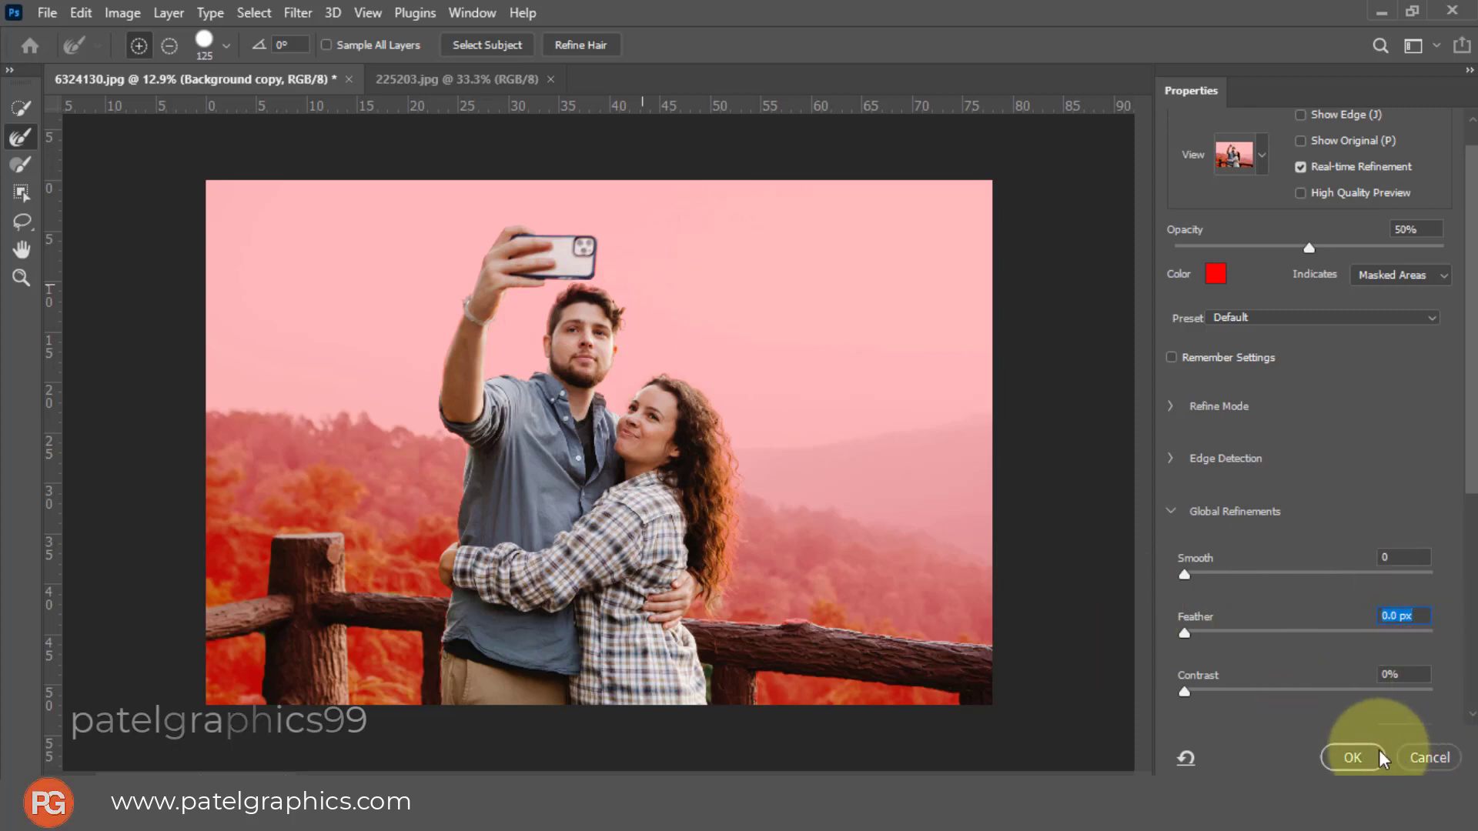
Step: Set Smooth 2, Feather 0.2 px and Contrast 1%, then apply the refined selection
click(1185, 574)
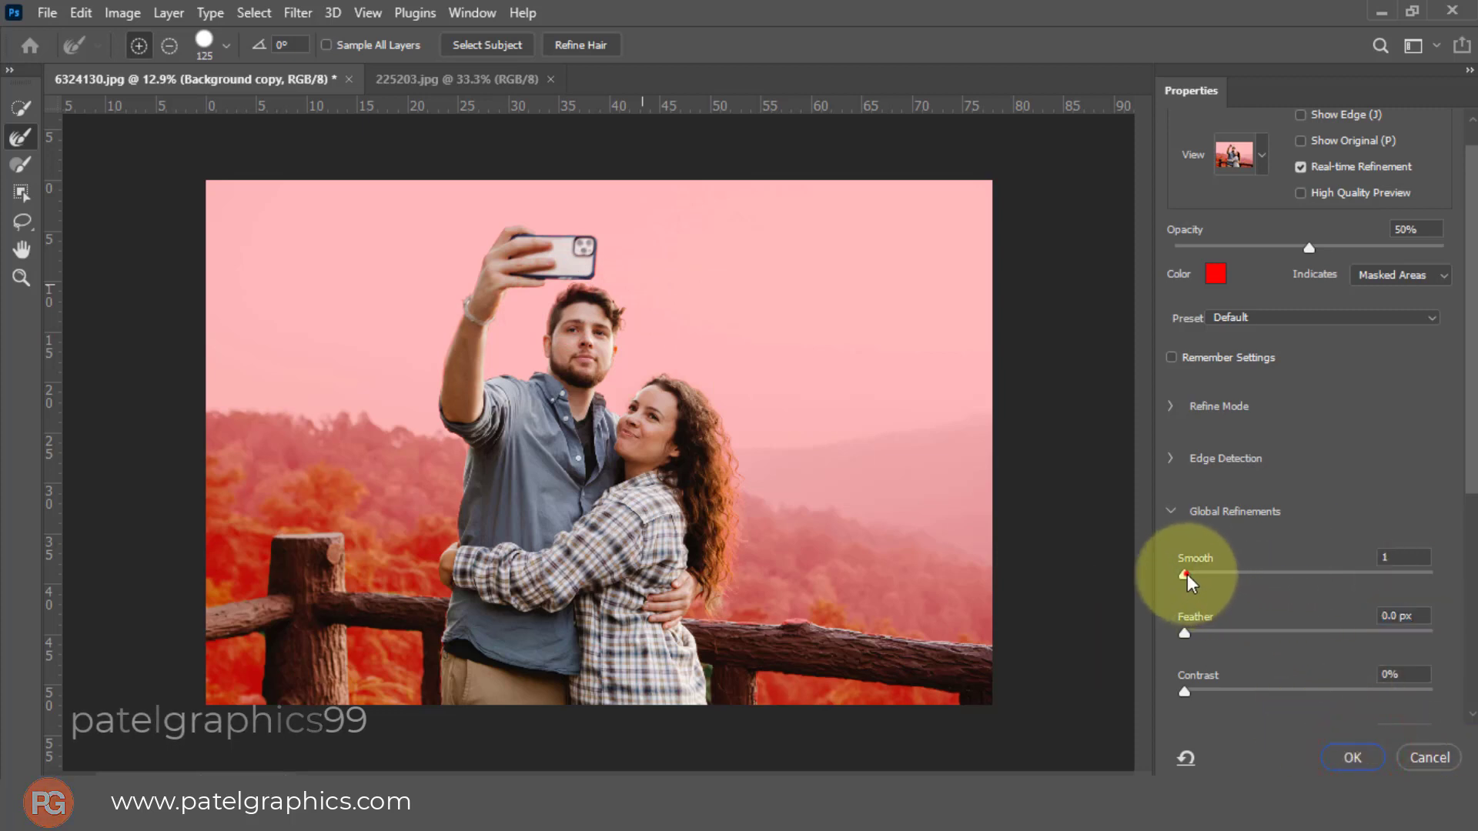
drag(1187, 574, 1191, 576)
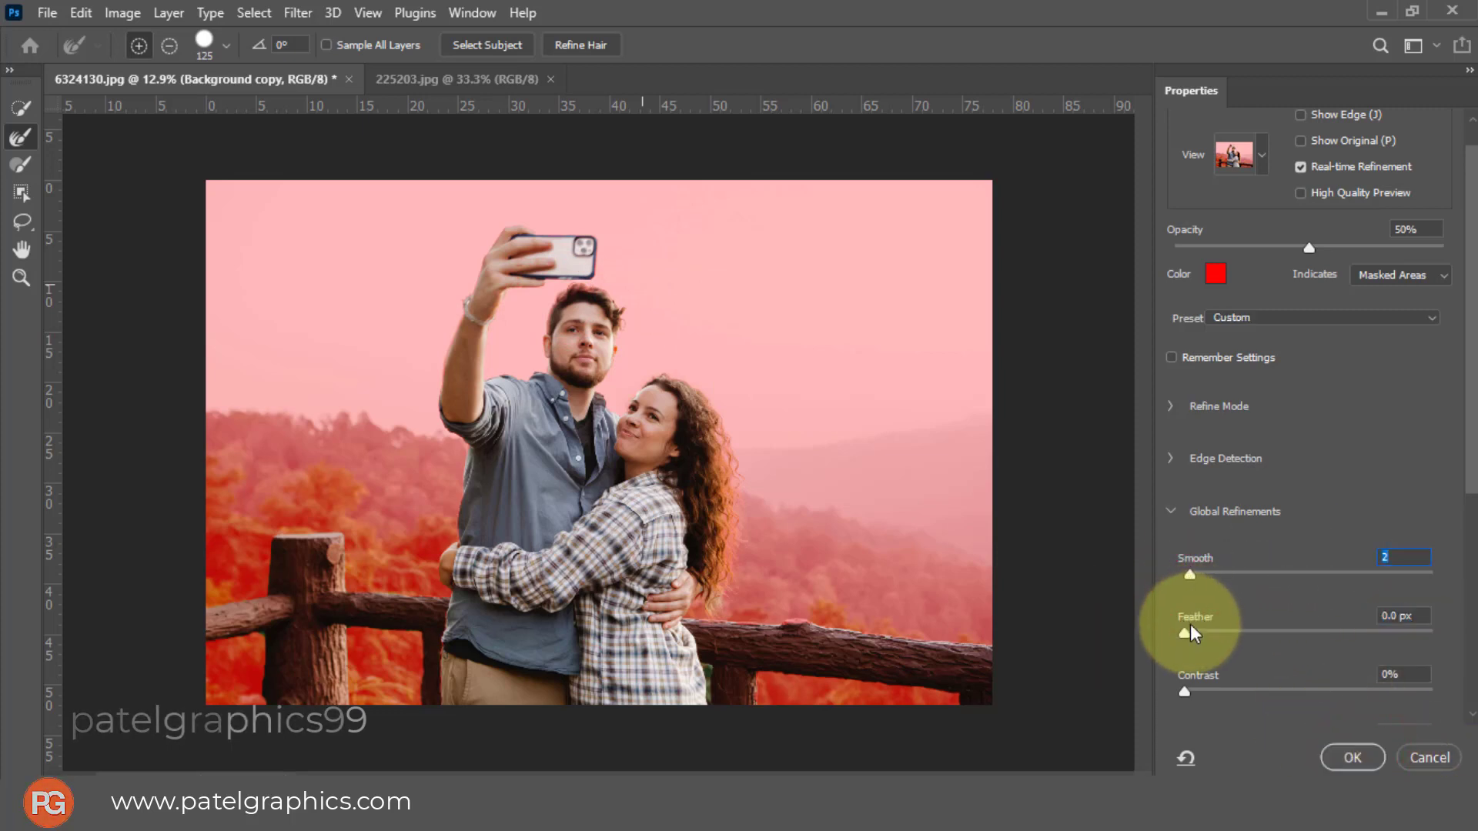
drag(1186, 632, 1189, 633)
click(1184, 691)
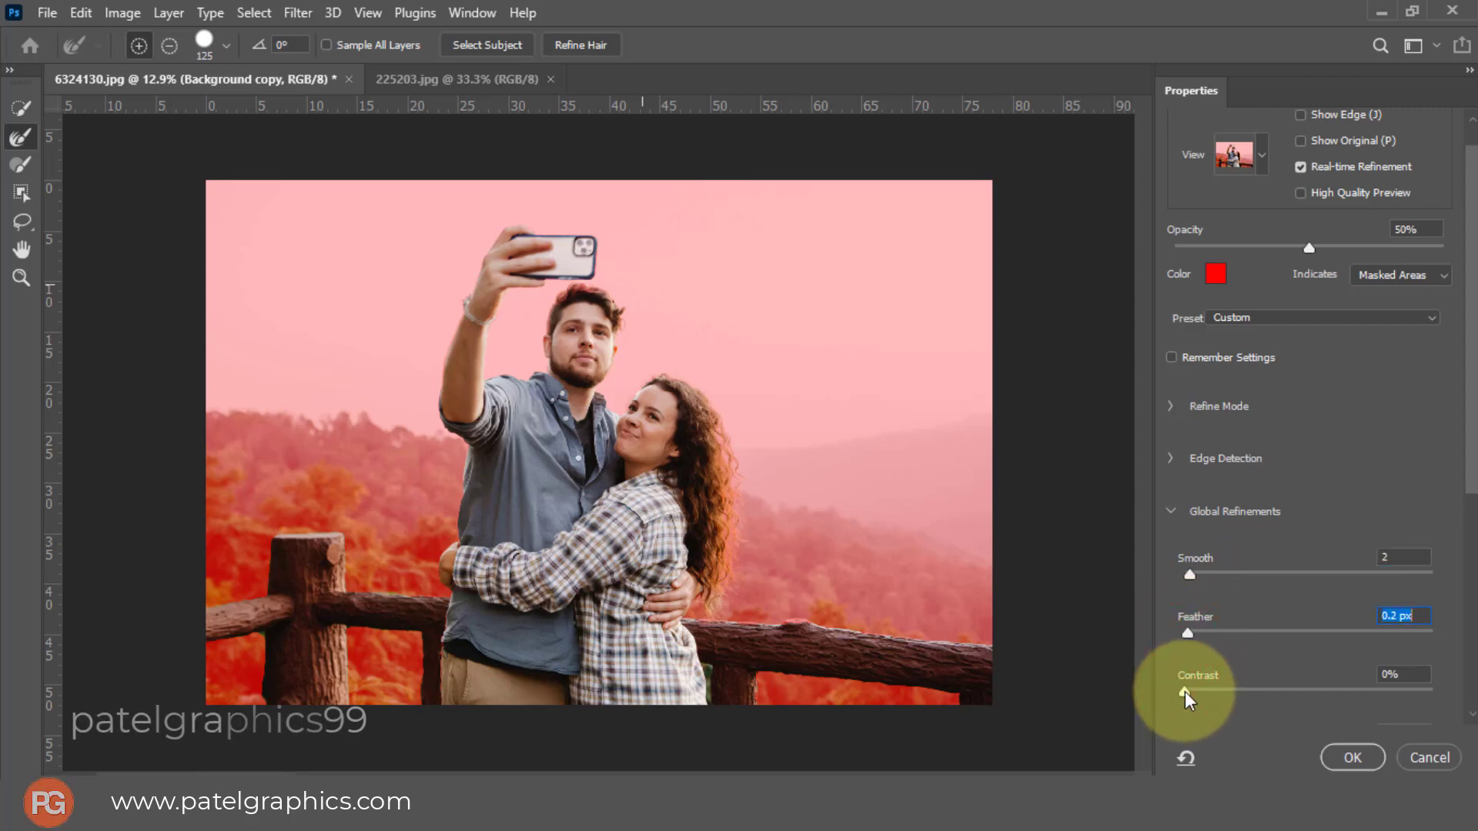
drag(1184, 692, 1187, 693)
click(1349, 757)
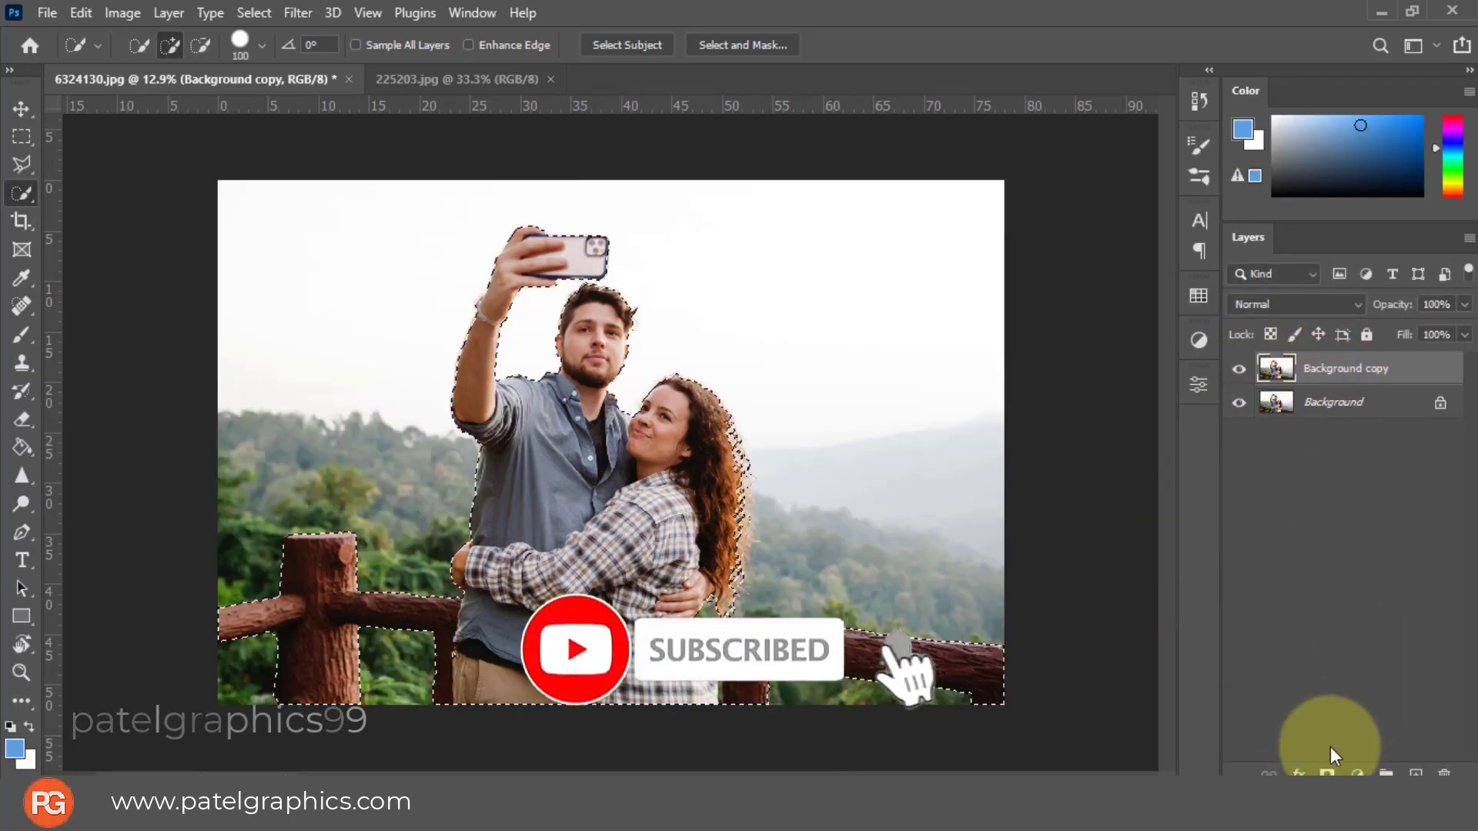
Step: Turn the selection into a layer mask on Background copy and hide the original Background
click(1326, 772)
click(1239, 402)
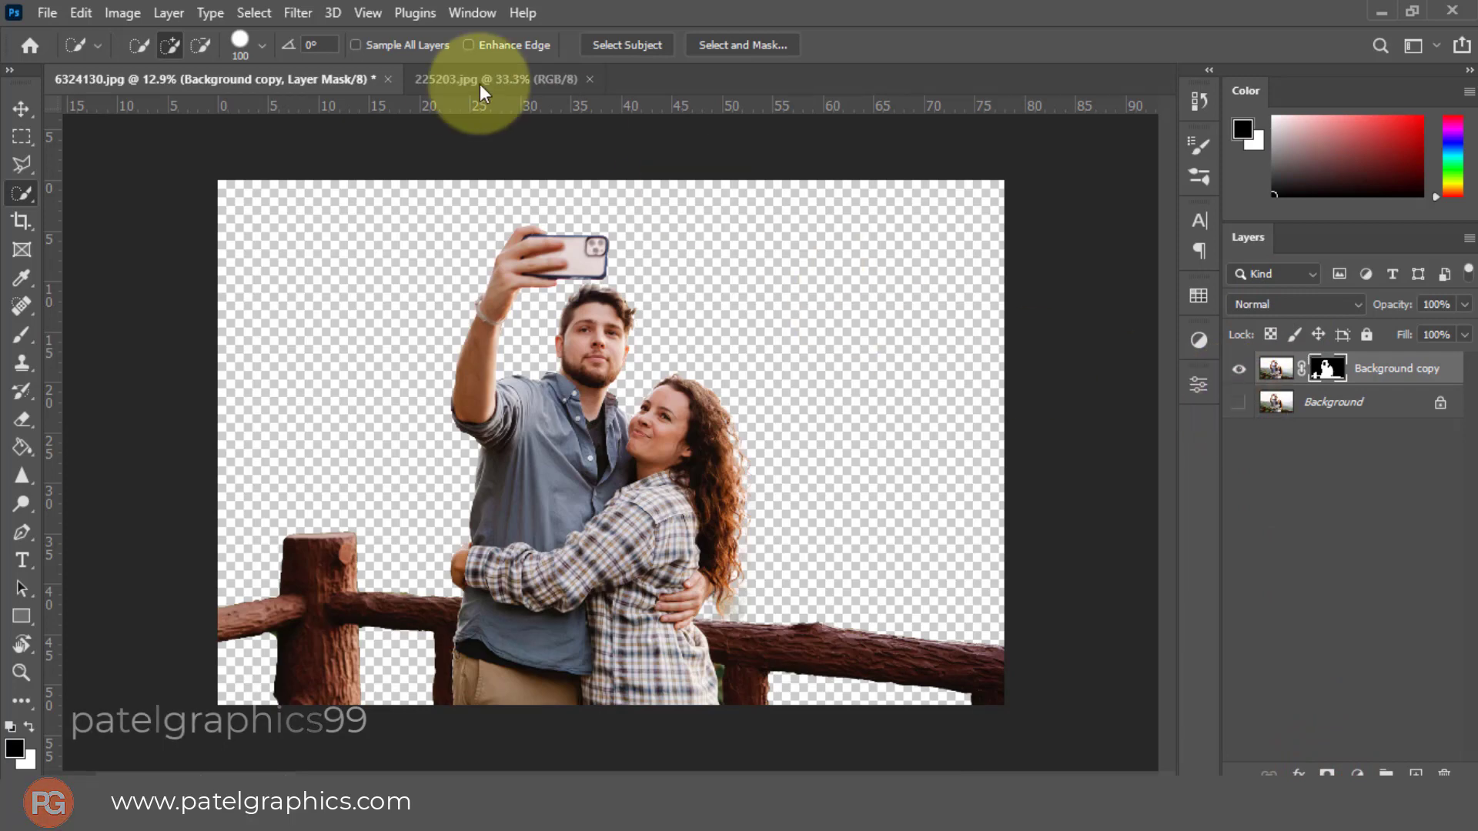
scroll(755, 203, up, 1)
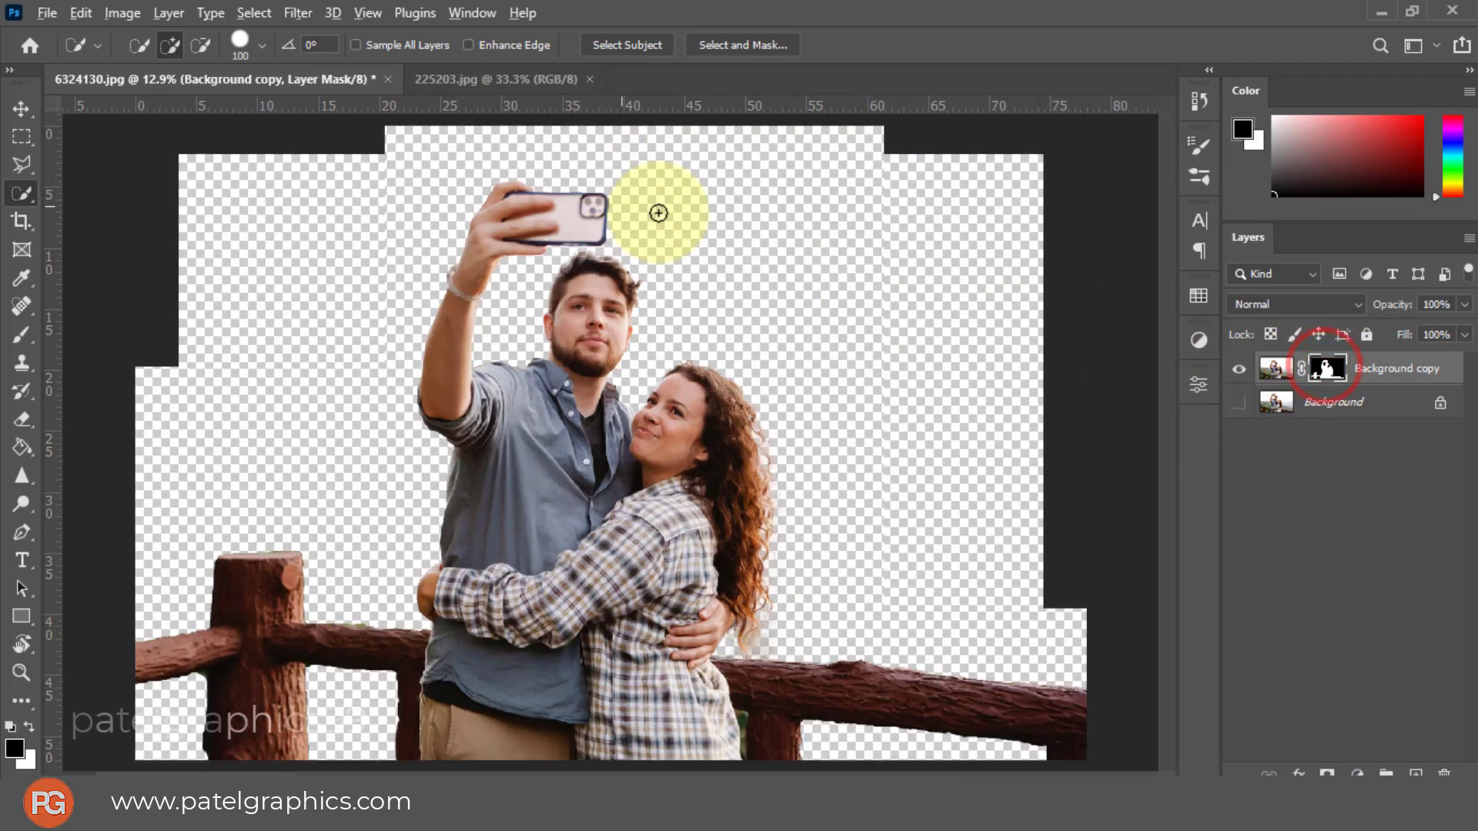
scroll(656, 211, up, 2)
scroll(561, 115, up, 2)
scroll(429, 155, up, 2)
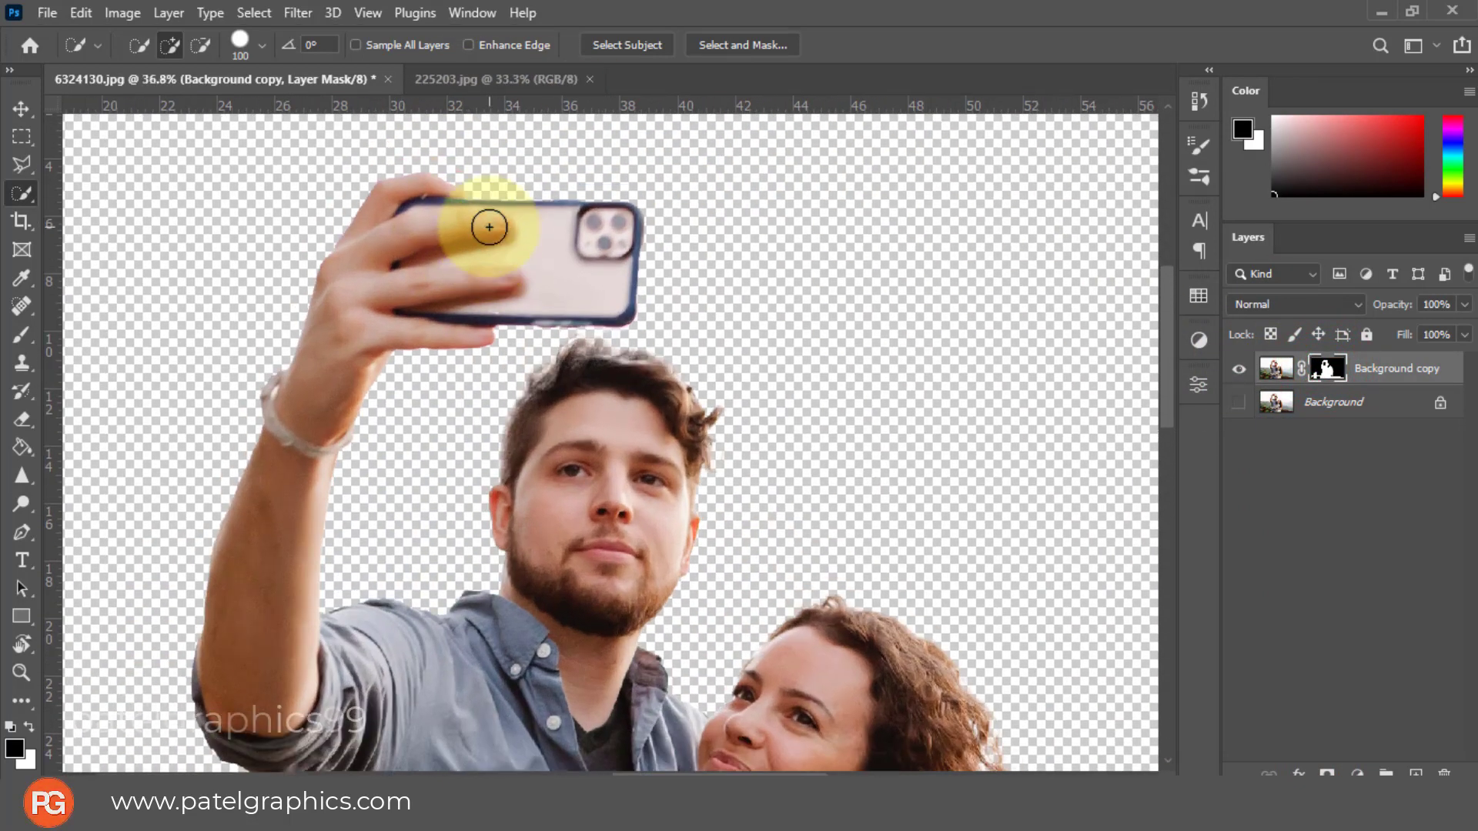
Step: Touch up the mask along the phone edge with a smaller brush
key(b)
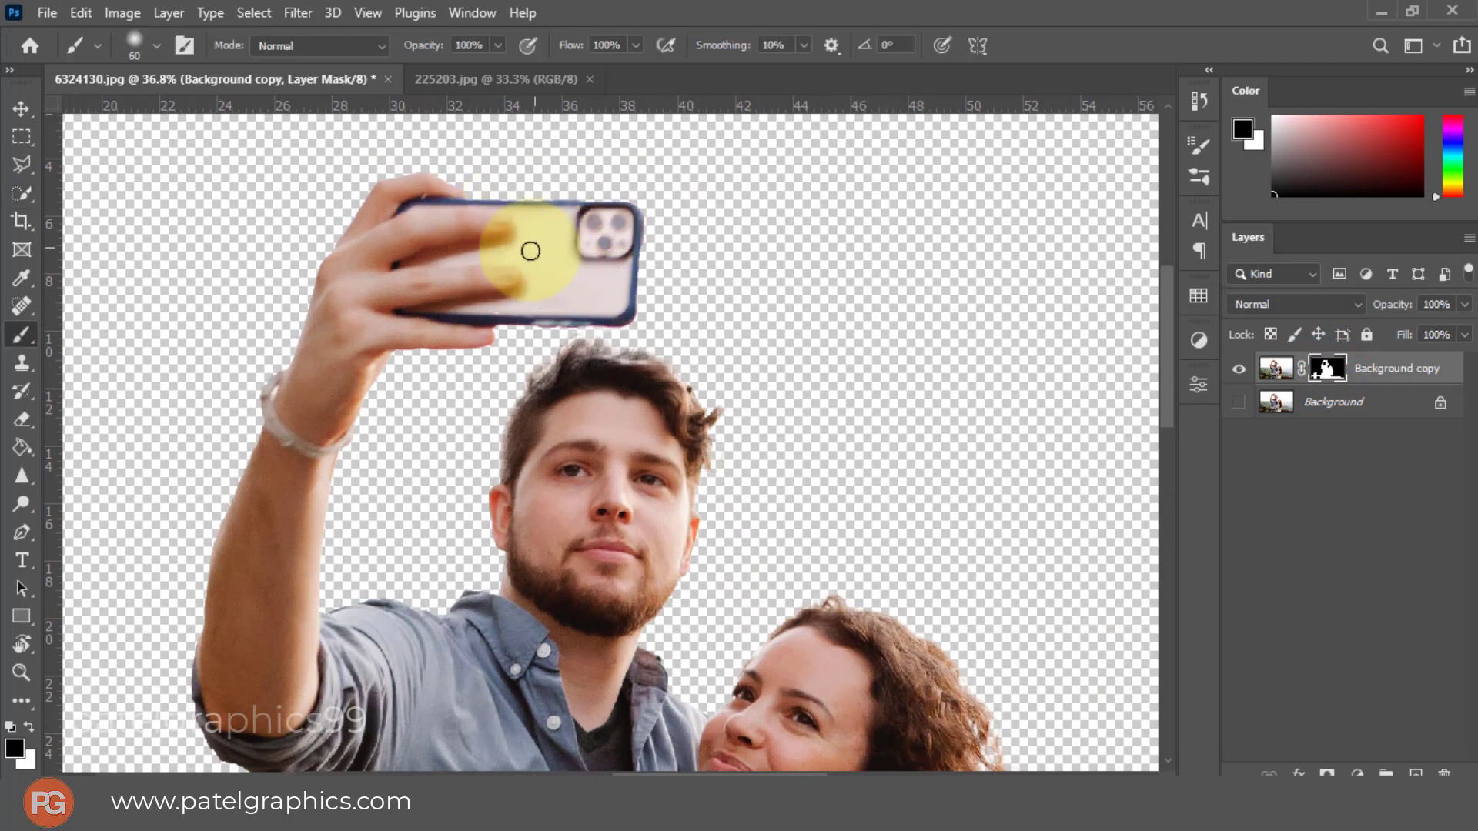
right_click(523, 264)
click(824, 9)
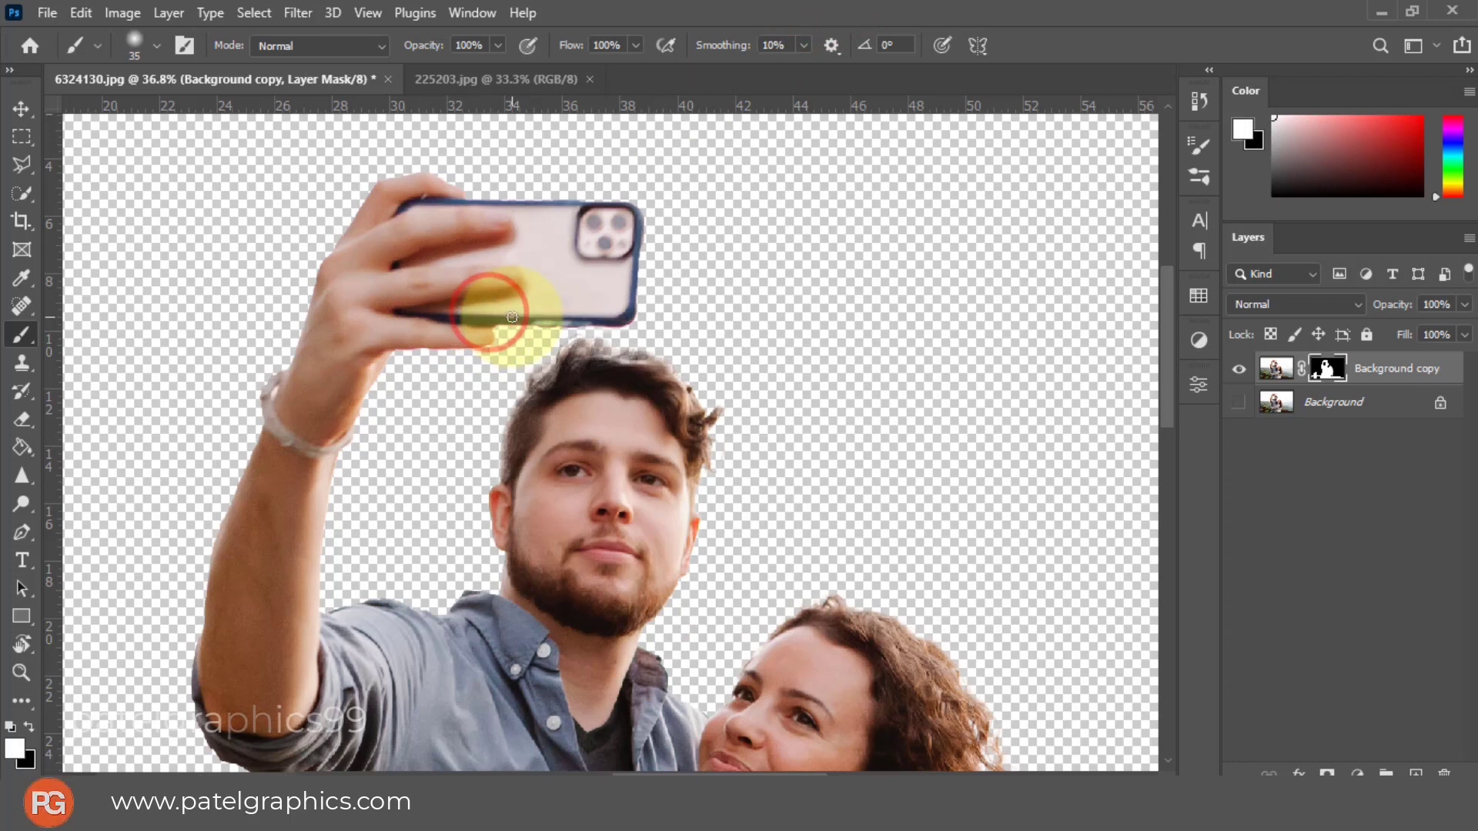
click(511, 316)
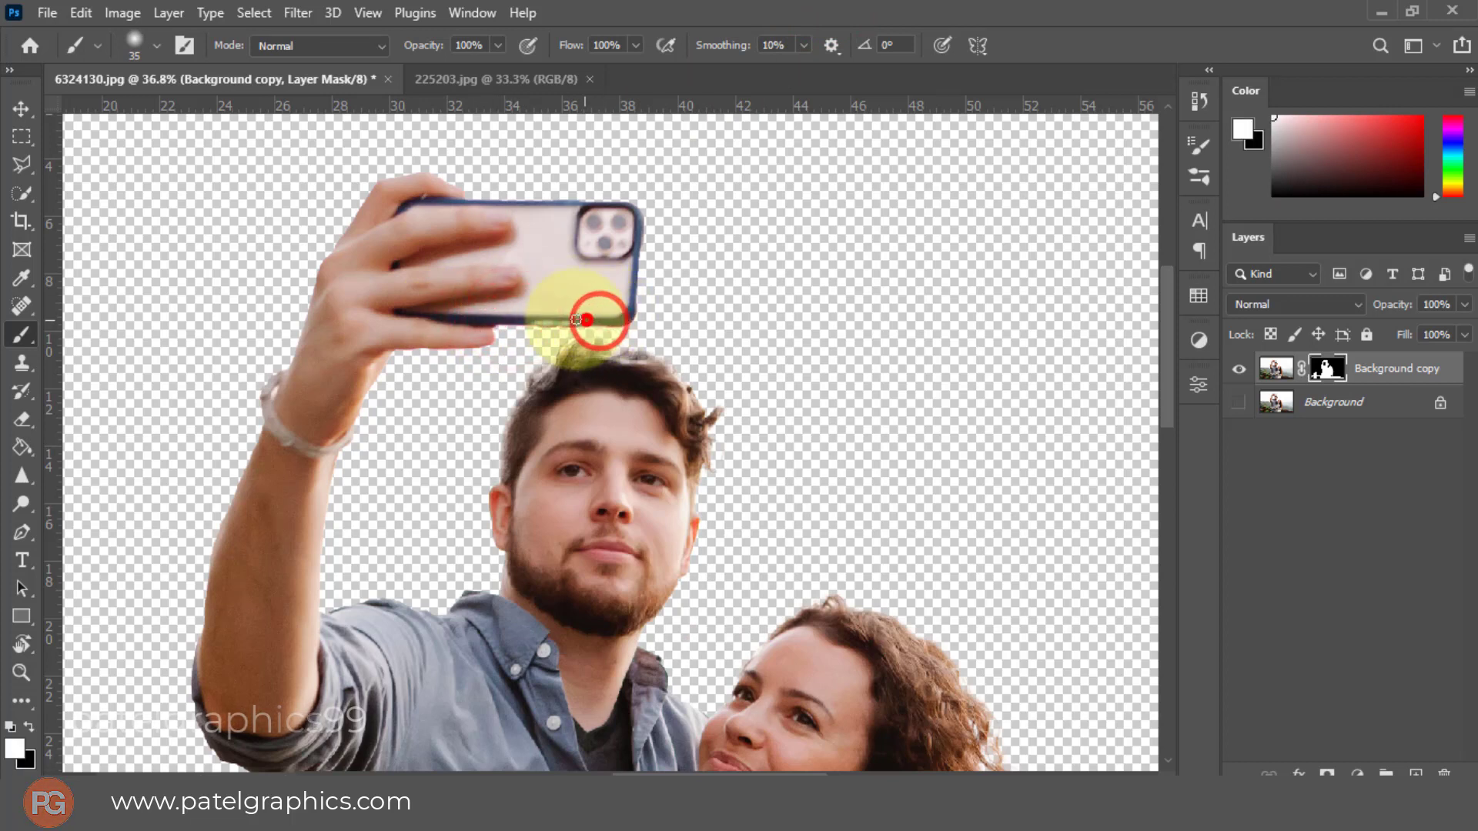
key(x)
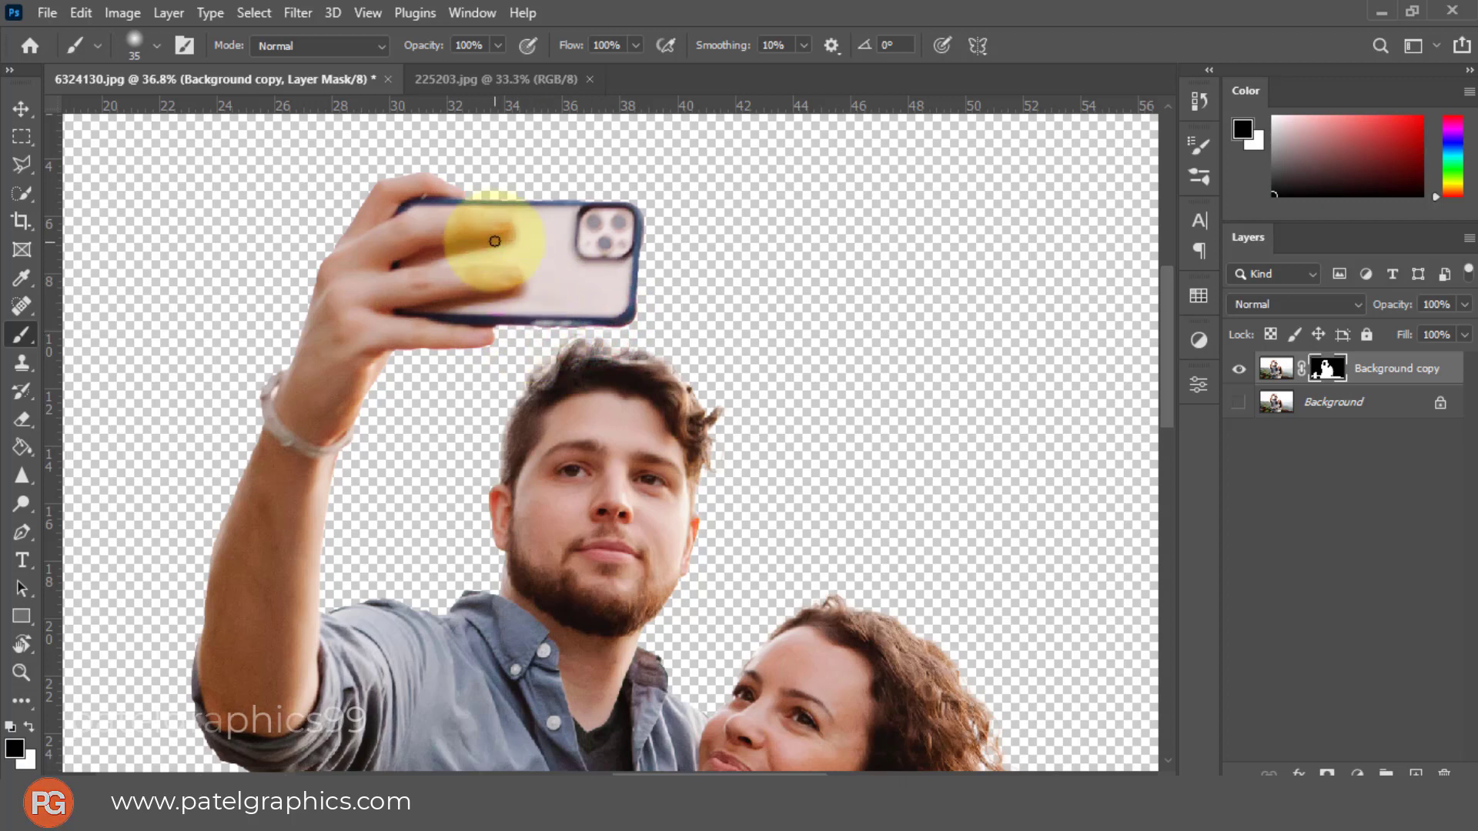
scroll(489, 241, down, 2)
scroll(490, 239, down, 2)
scroll(493, 236, down, 2)
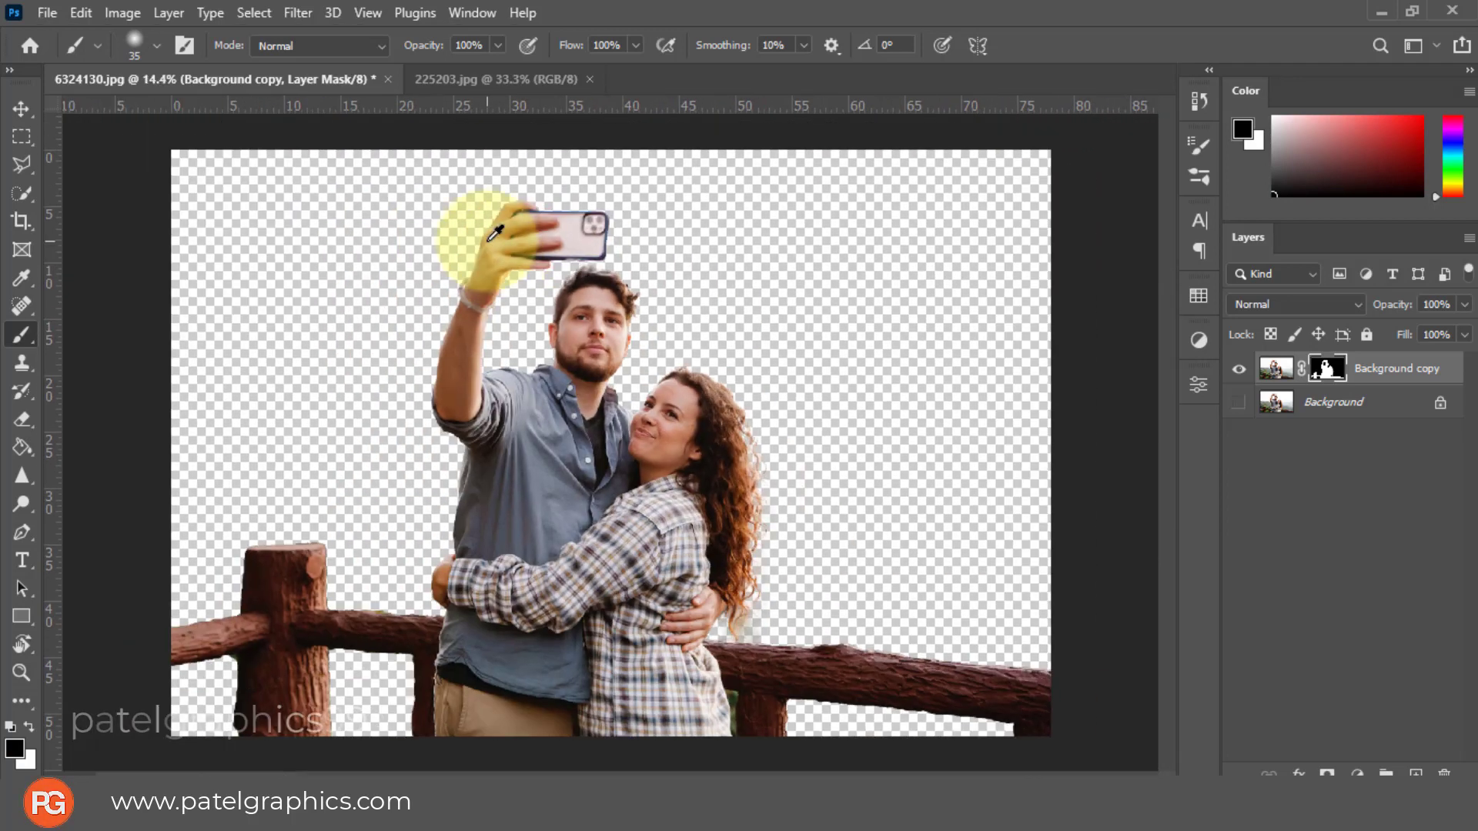
Step: Copy the landscape from 225203.jpg into 6324130.jpg as Layer 1, beneath Background copy
click(451, 82)
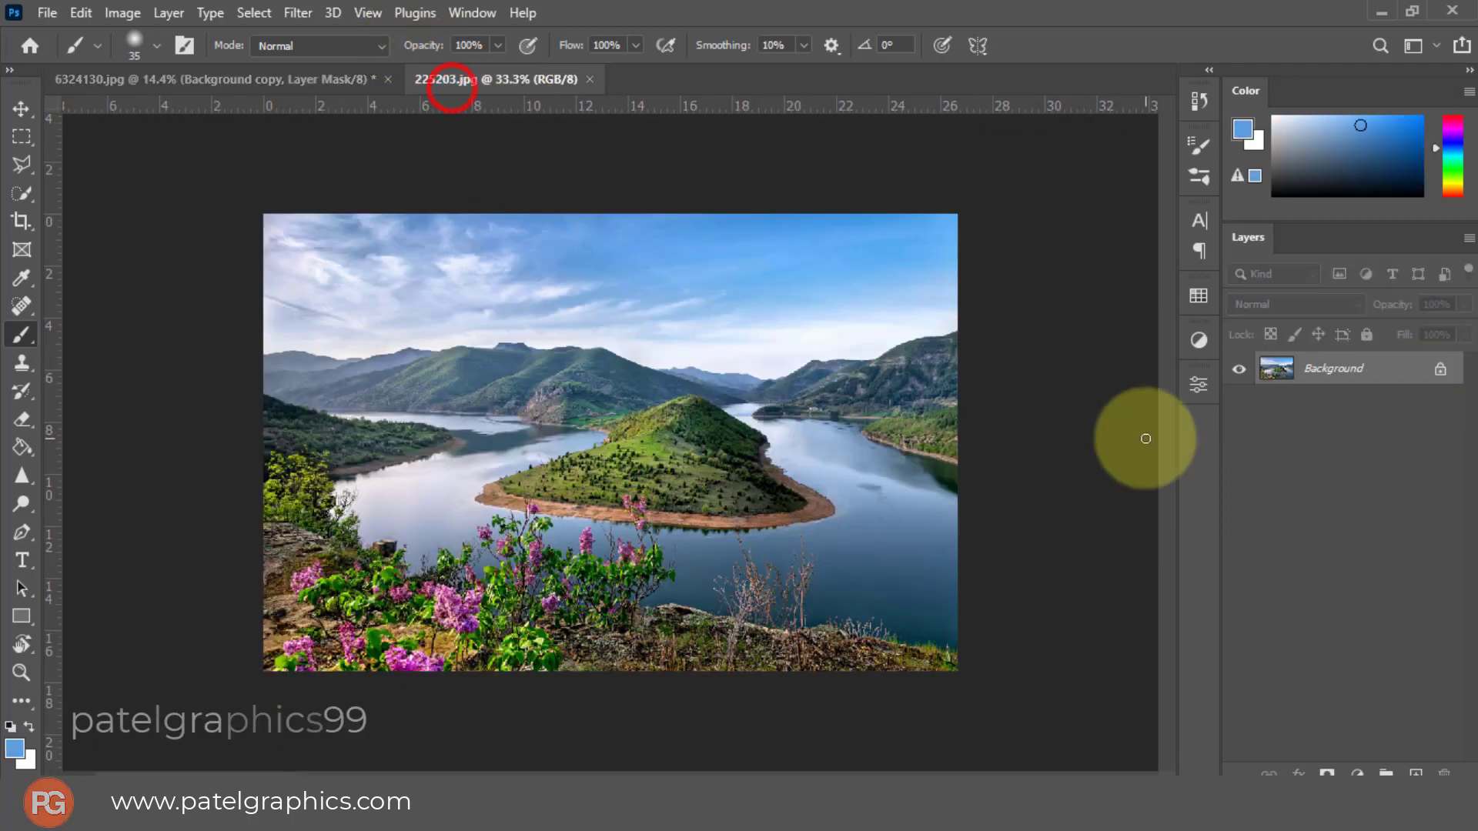
key(ctrl+j)
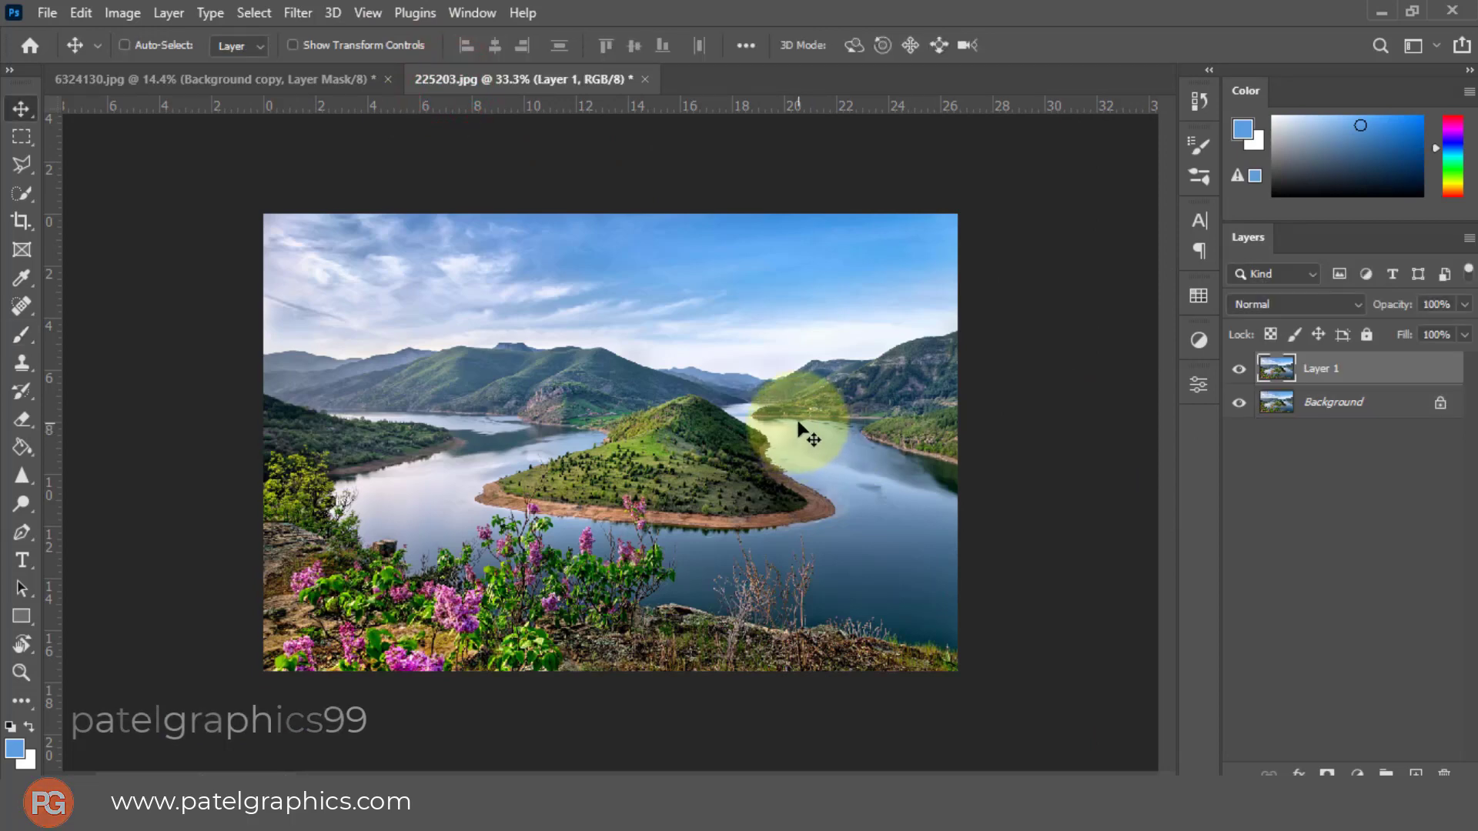
mouse_move(801, 408)
mouse_down()
mouse_move(323, 81)
mouse_move(760, 368)
mouse_up()
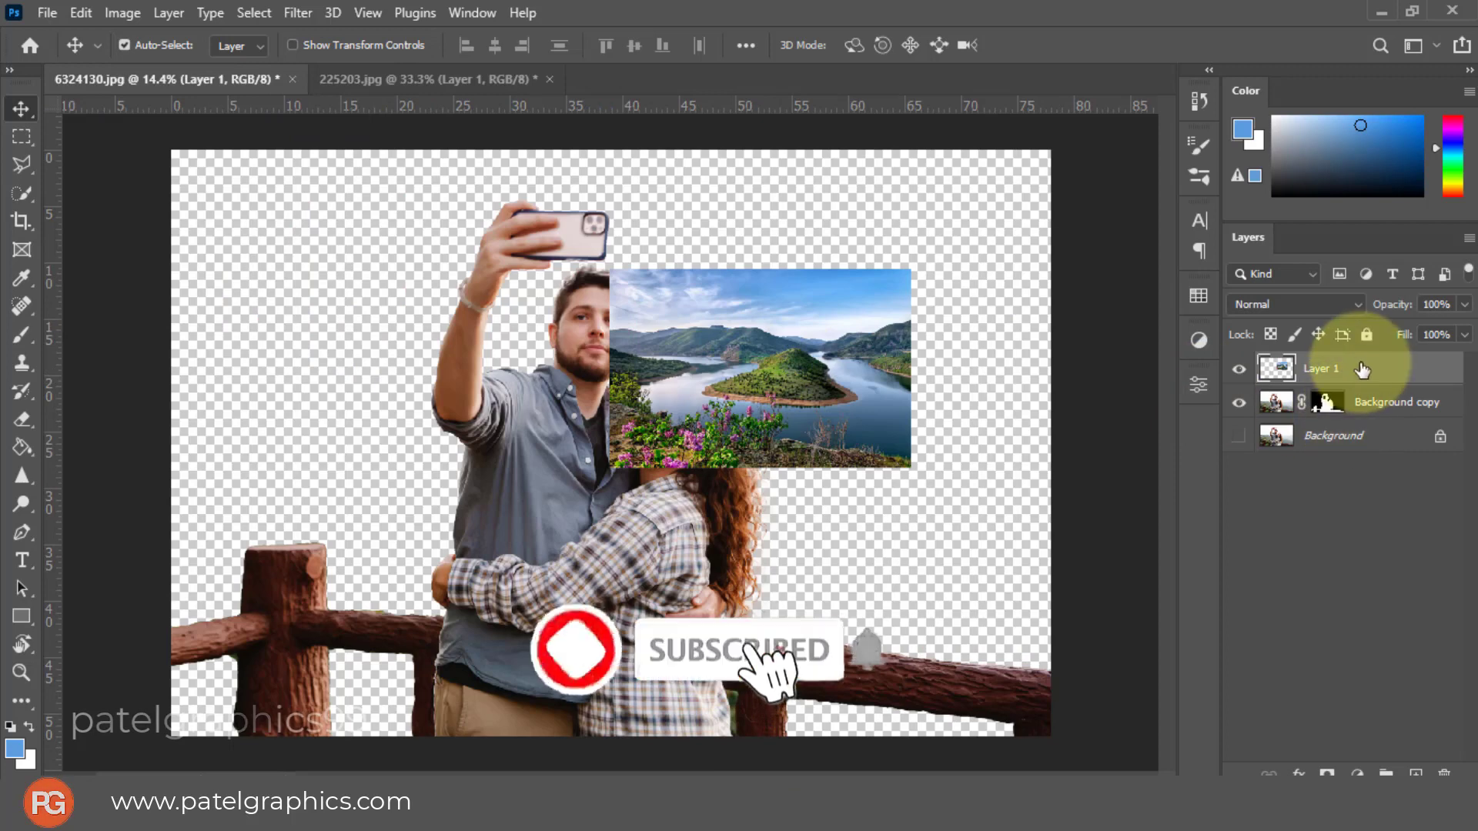
drag(1359, 363, 1370, 409)
key(ctrl+minus)
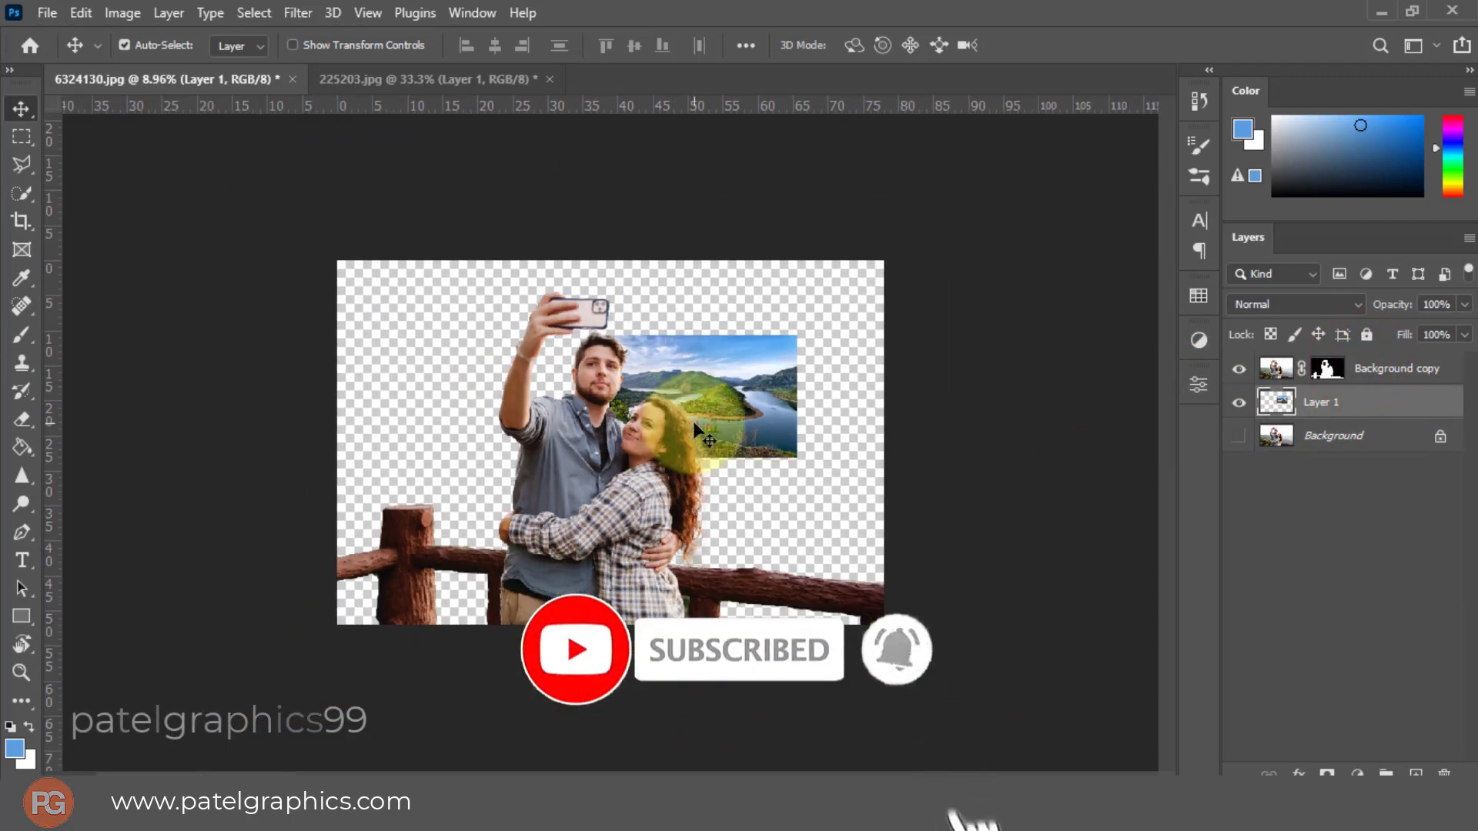
Step: Free-transform Layer 1 to about 301%, repositioning it to fill the canvas, and commit
key(ctrl+t)
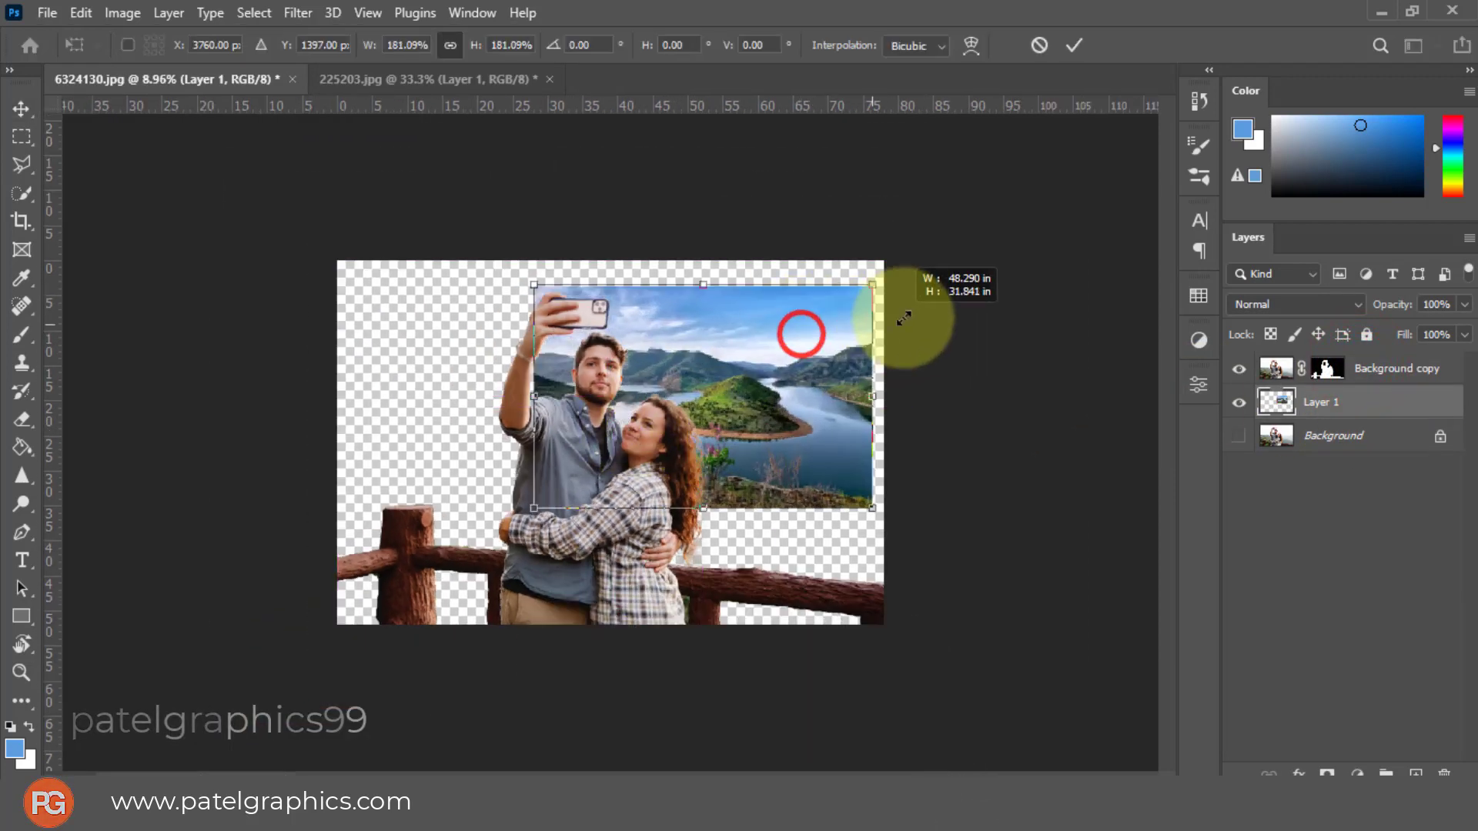
drag(800, 333, 920, 254)
drag(796, 338, 708, 396)
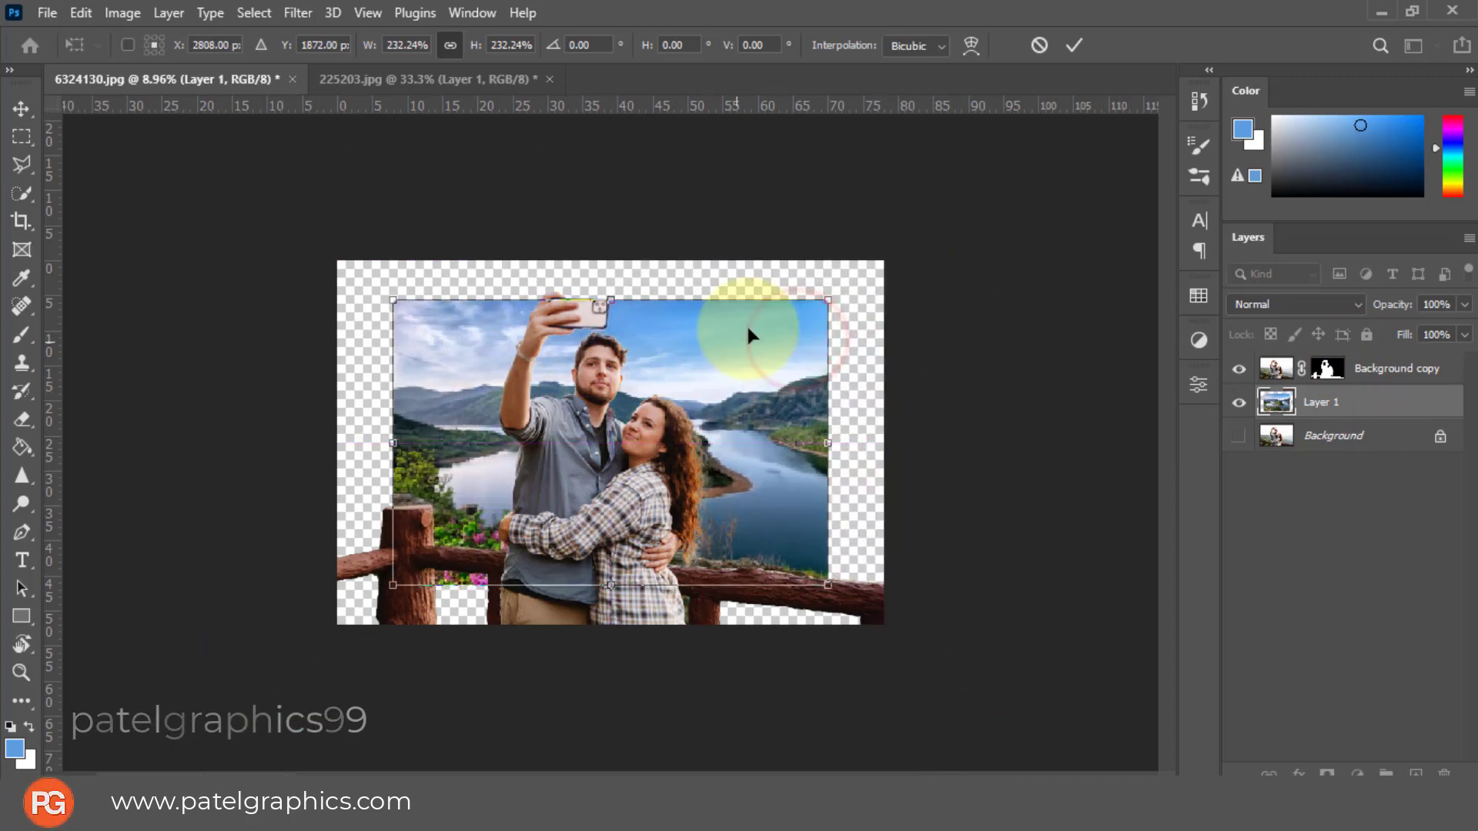
drag(831, 298, 913, 285)
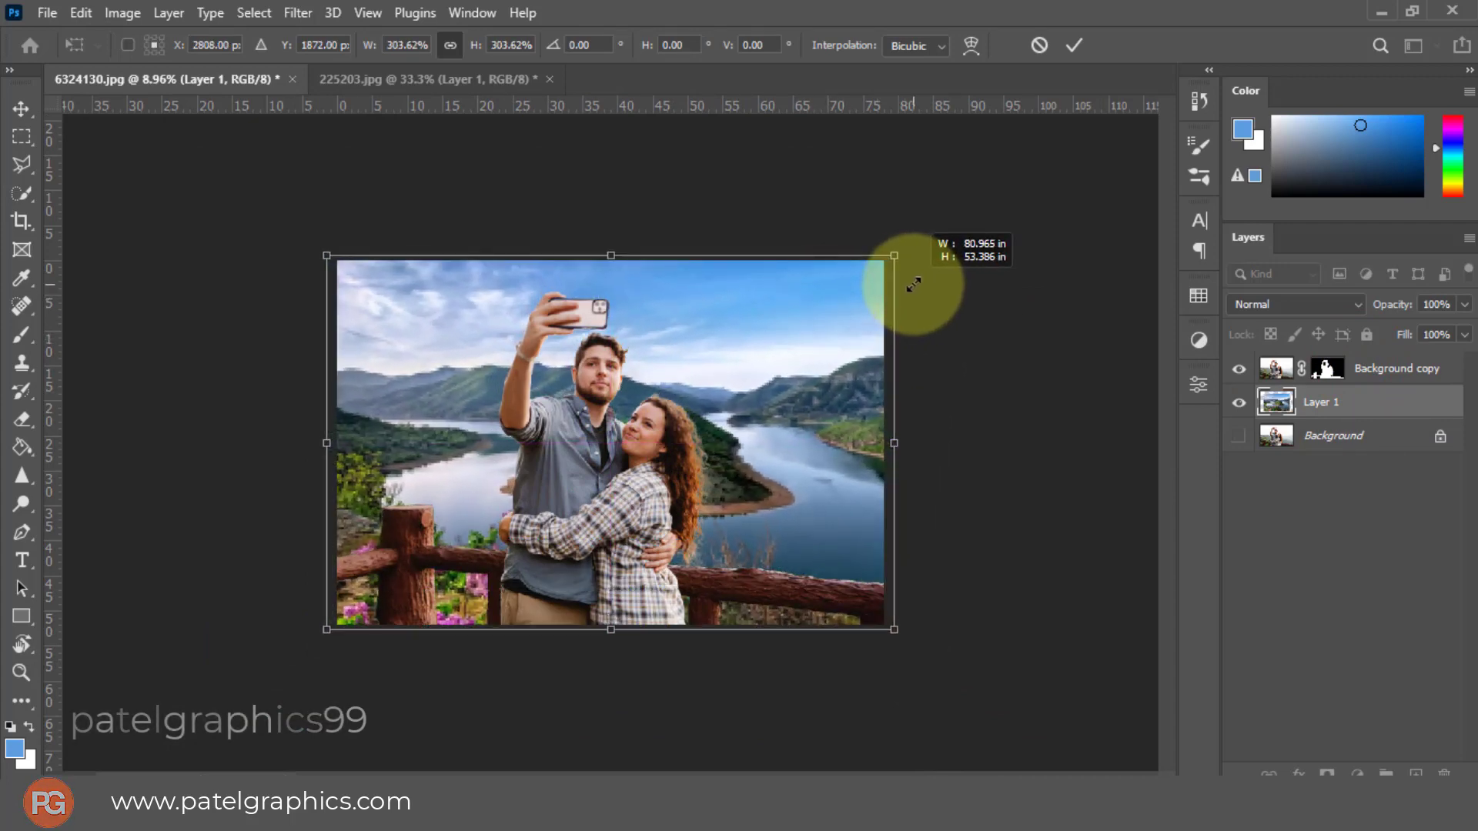
drag(914, 284, 911, 285)
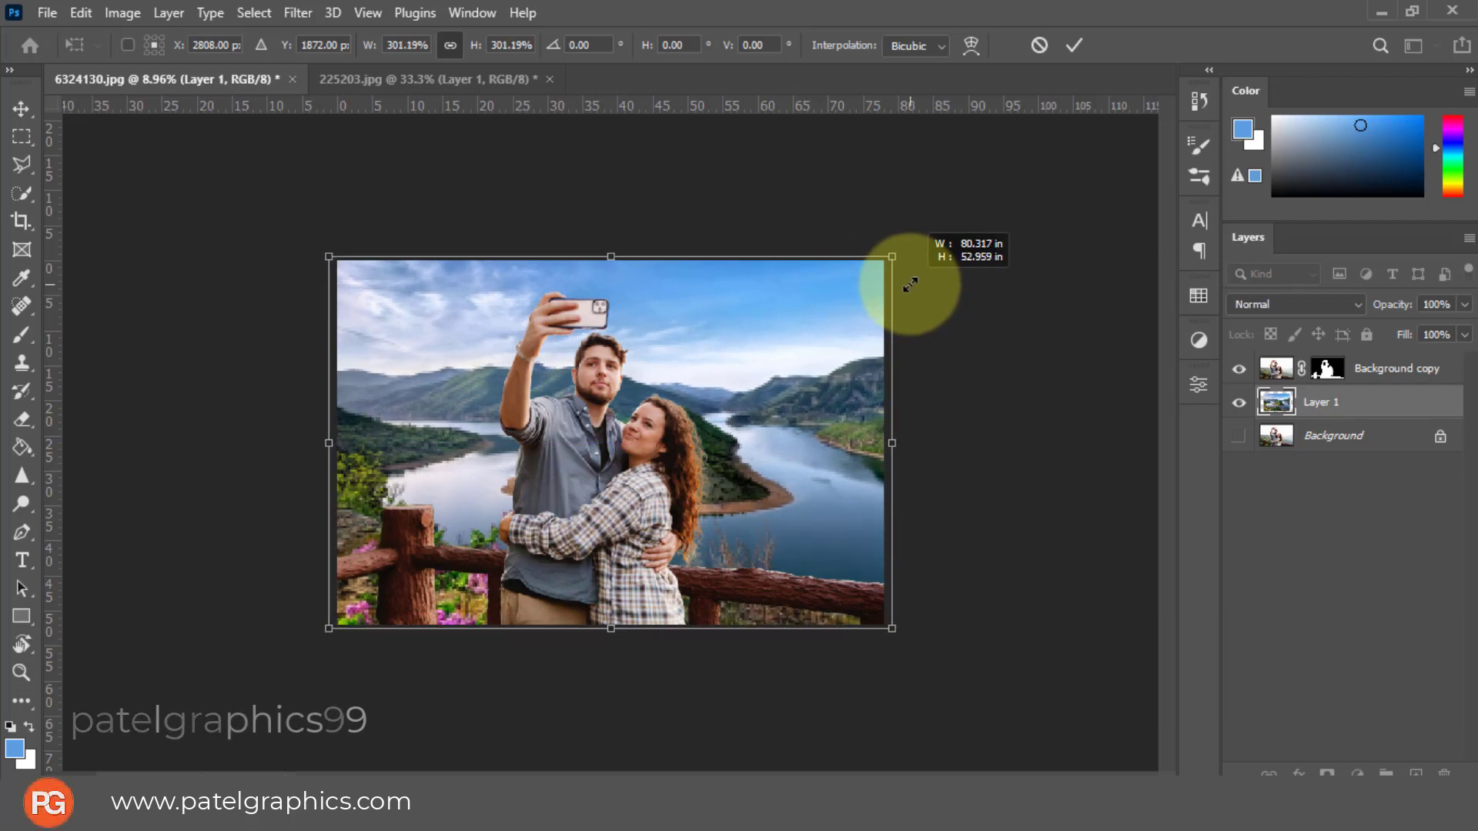
key(Return)
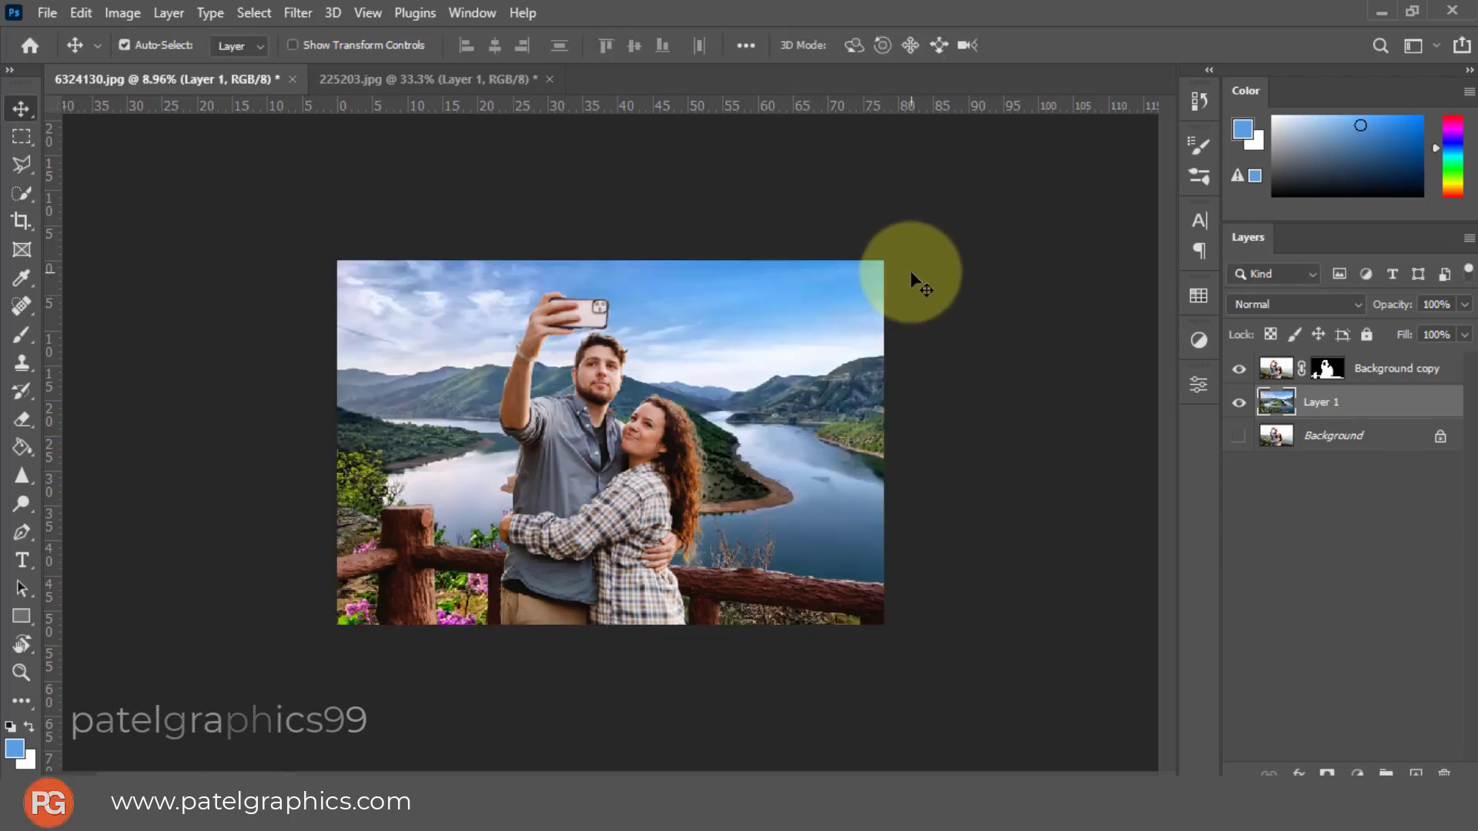
Step: Target the Background copy mask and start brushing on it near the fence
scroll(769, 408, up, 1)
scroll(787, 408, up, 1)
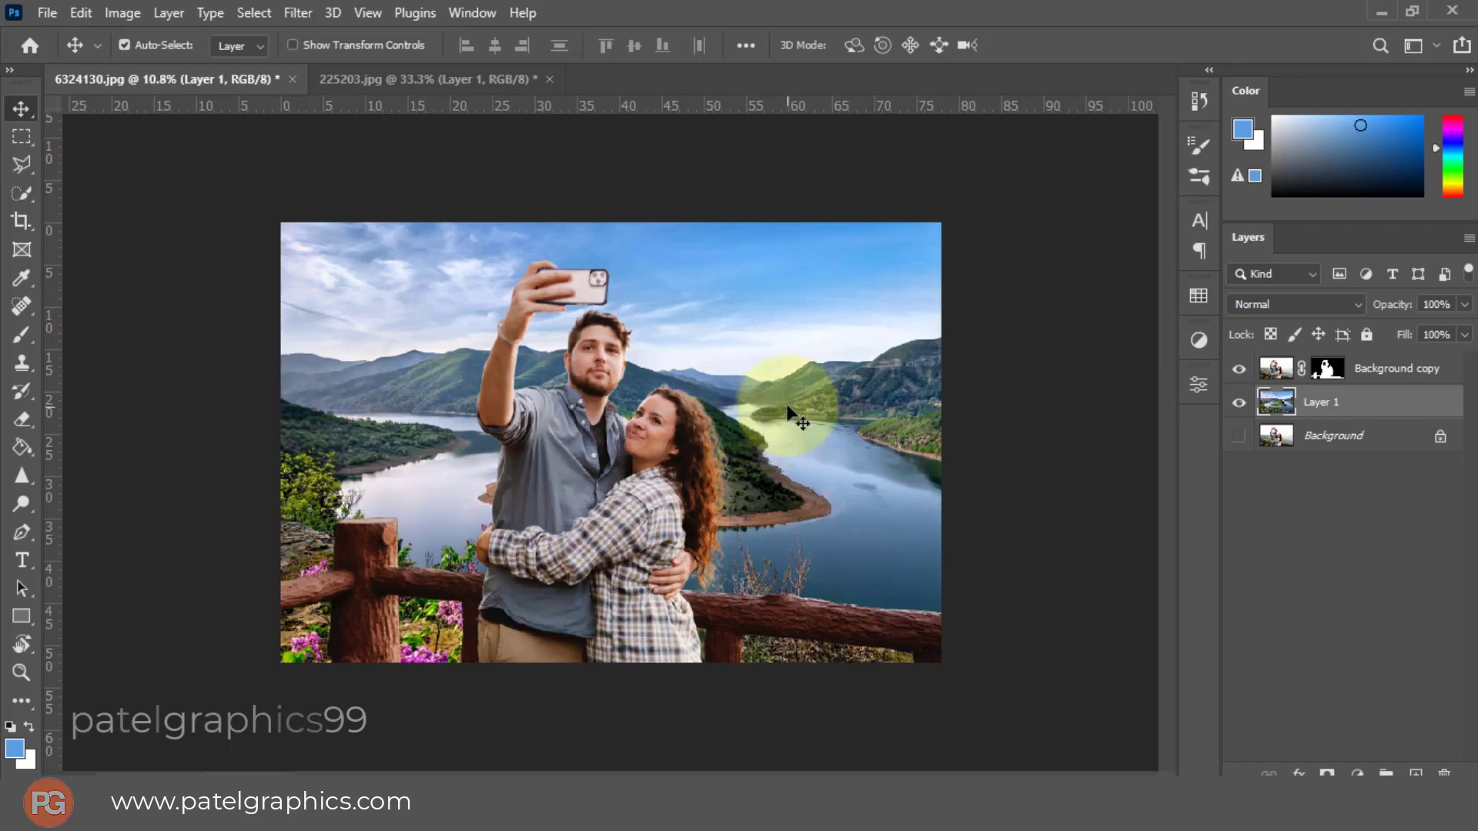
click(1328, 368)
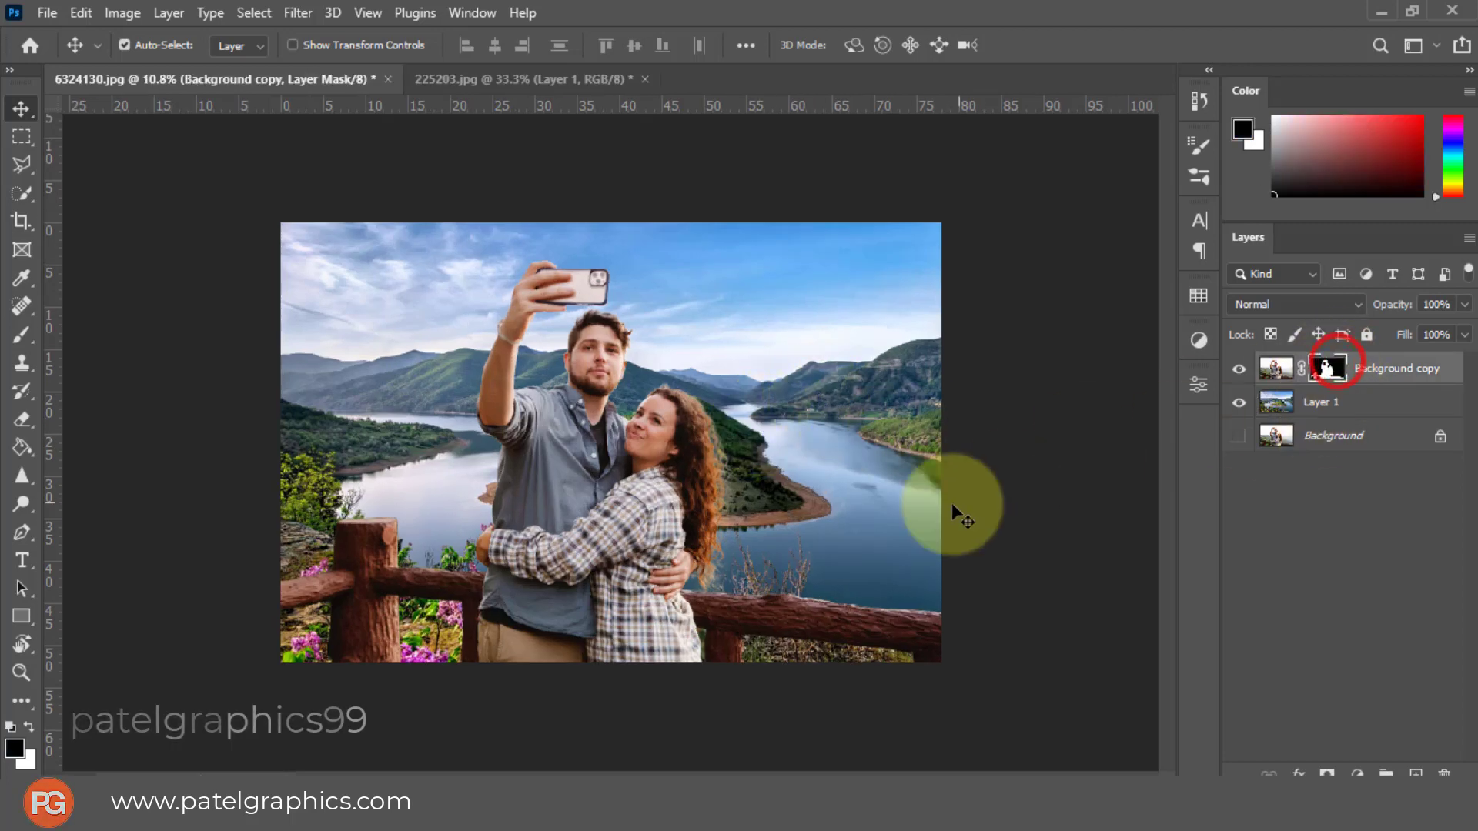
scroll(951, 502, up, 2)
scroll(770, 627, up, 2)
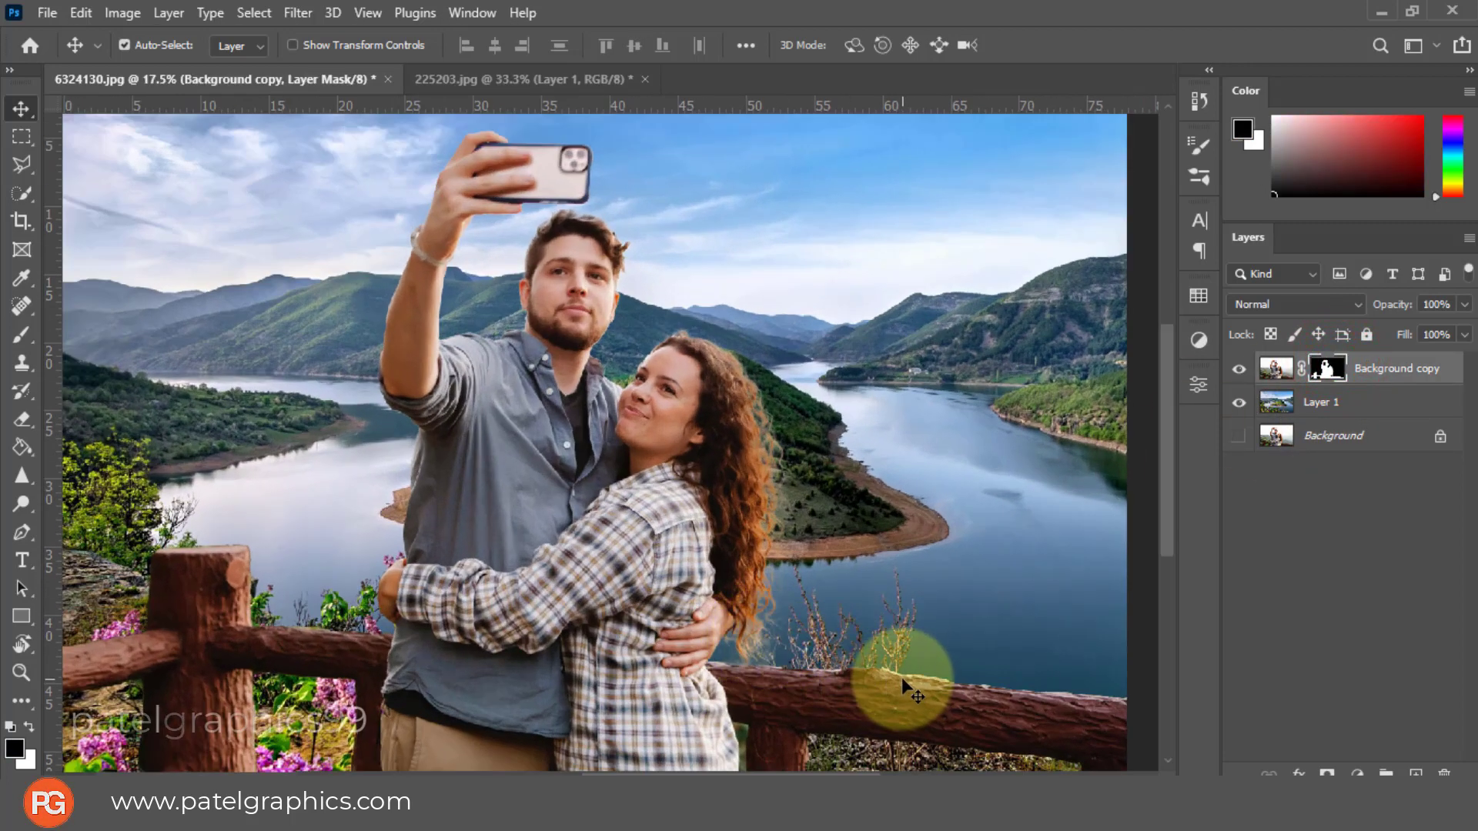
key(b)
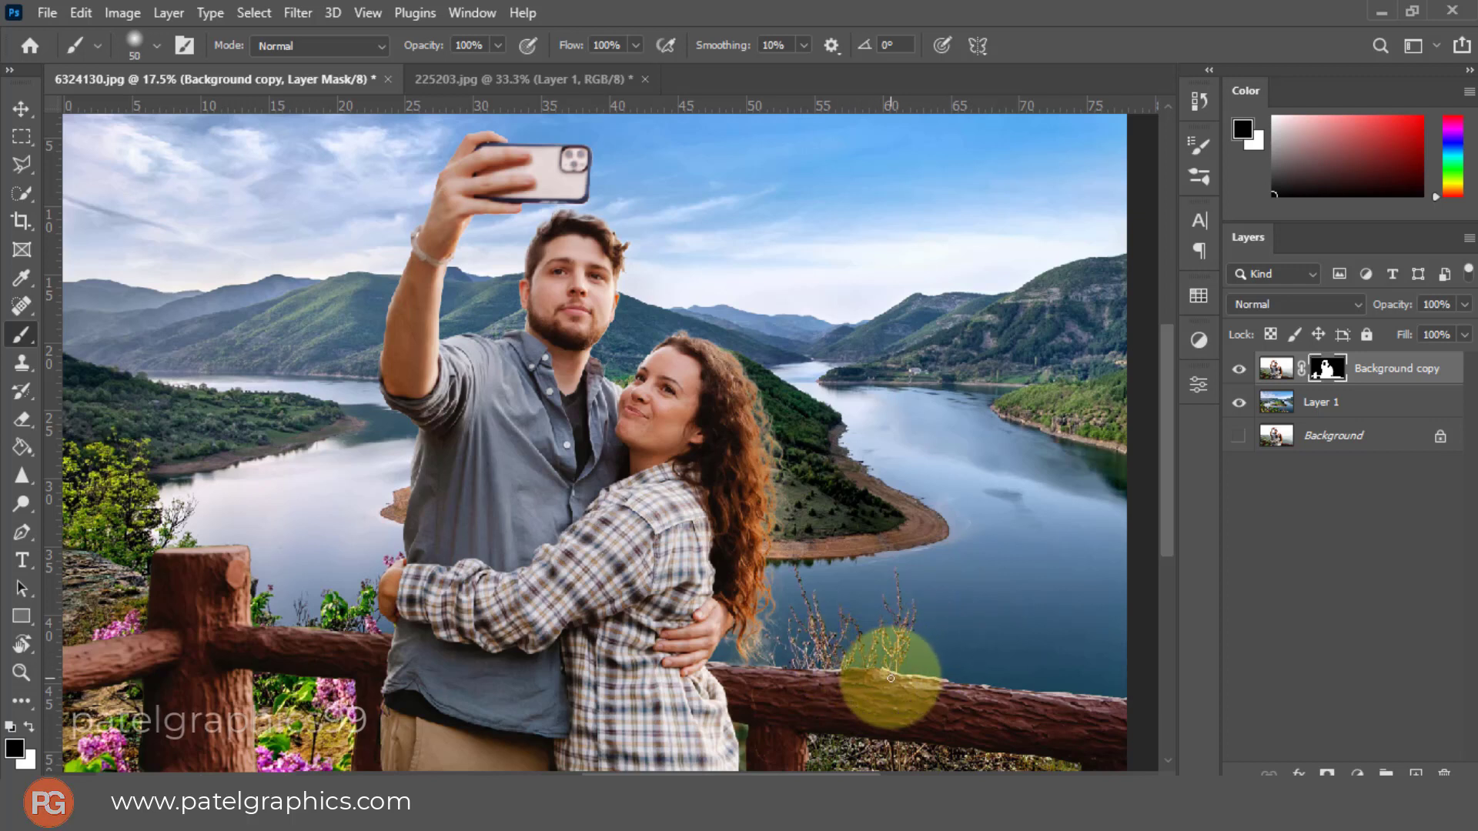
click(889, 678)
Step: Paint white and black along the railing to reveal the twigs above the right rail
key(x)
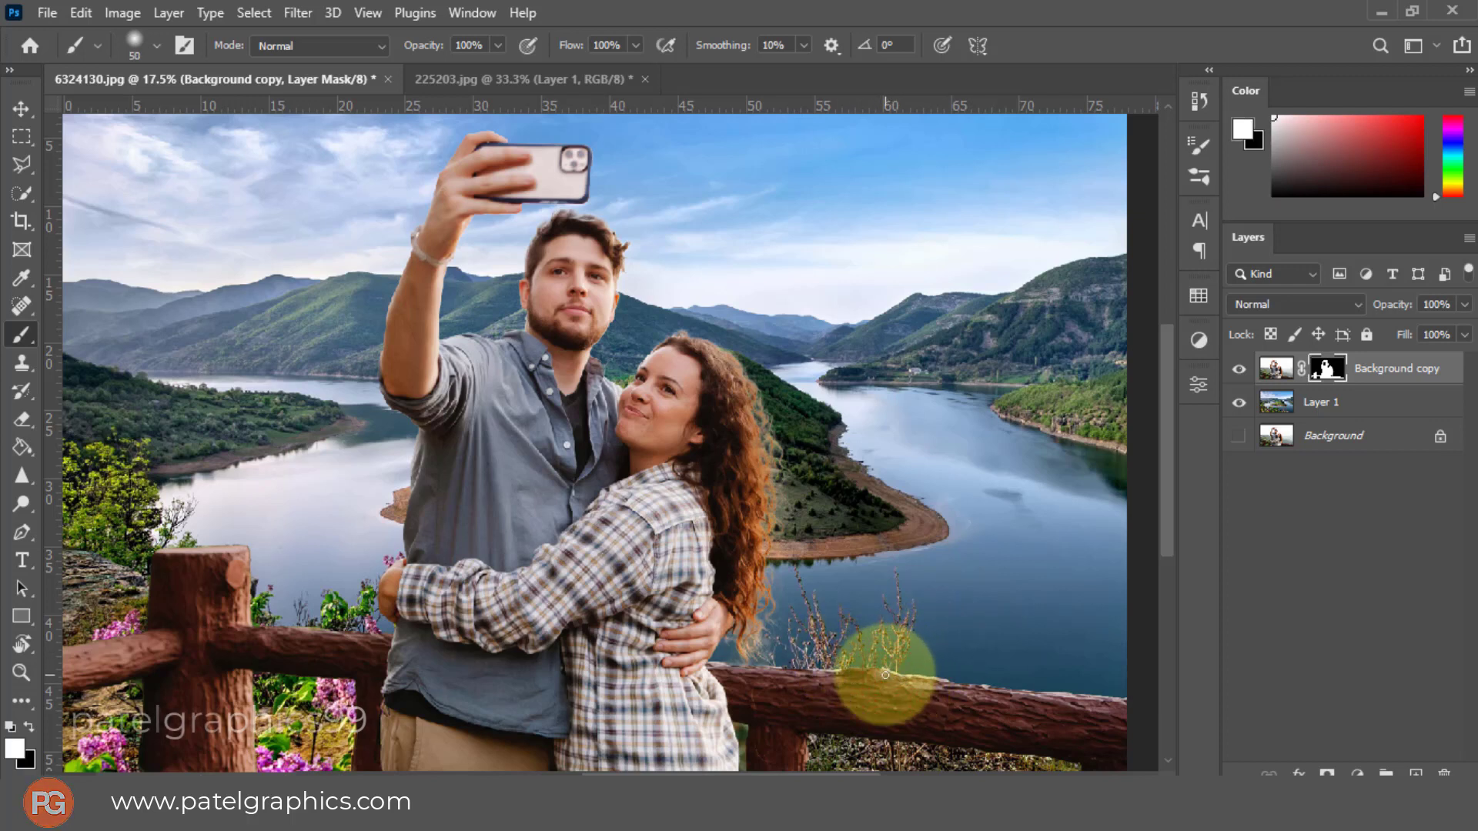
drag(878, 674, 909, 678)
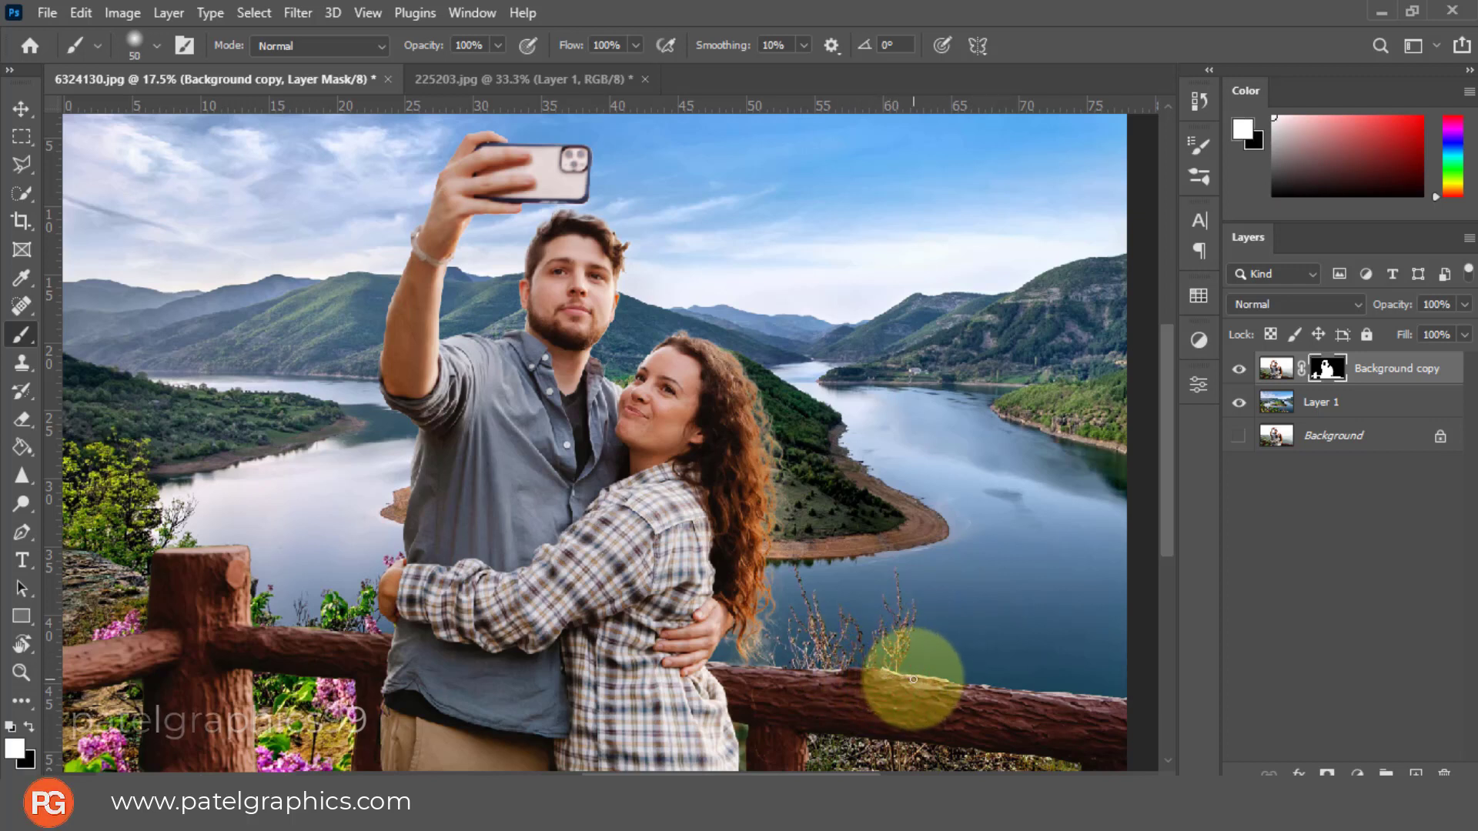
key(x)
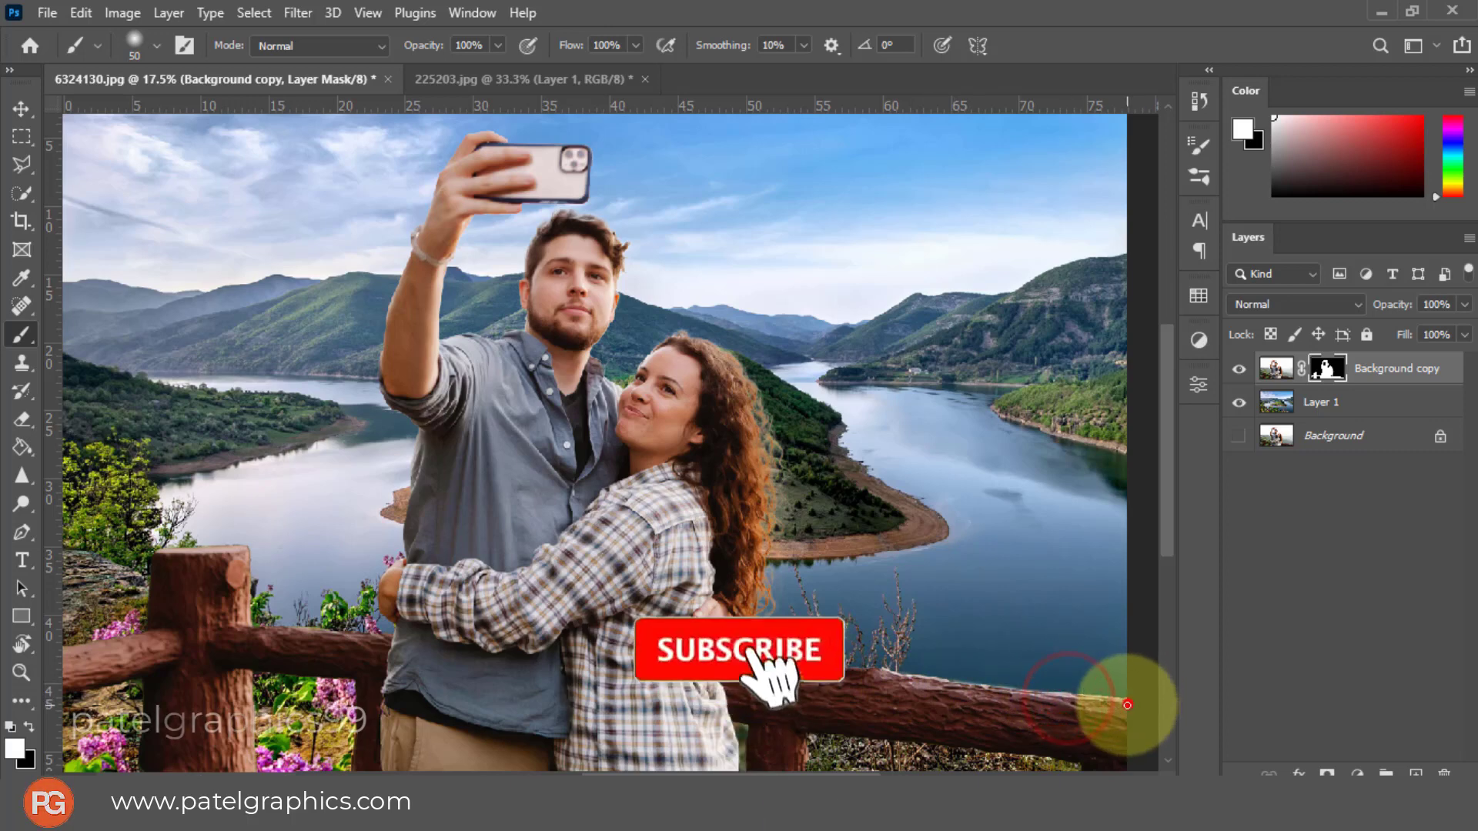
drag(1069, 698, 868, 668)
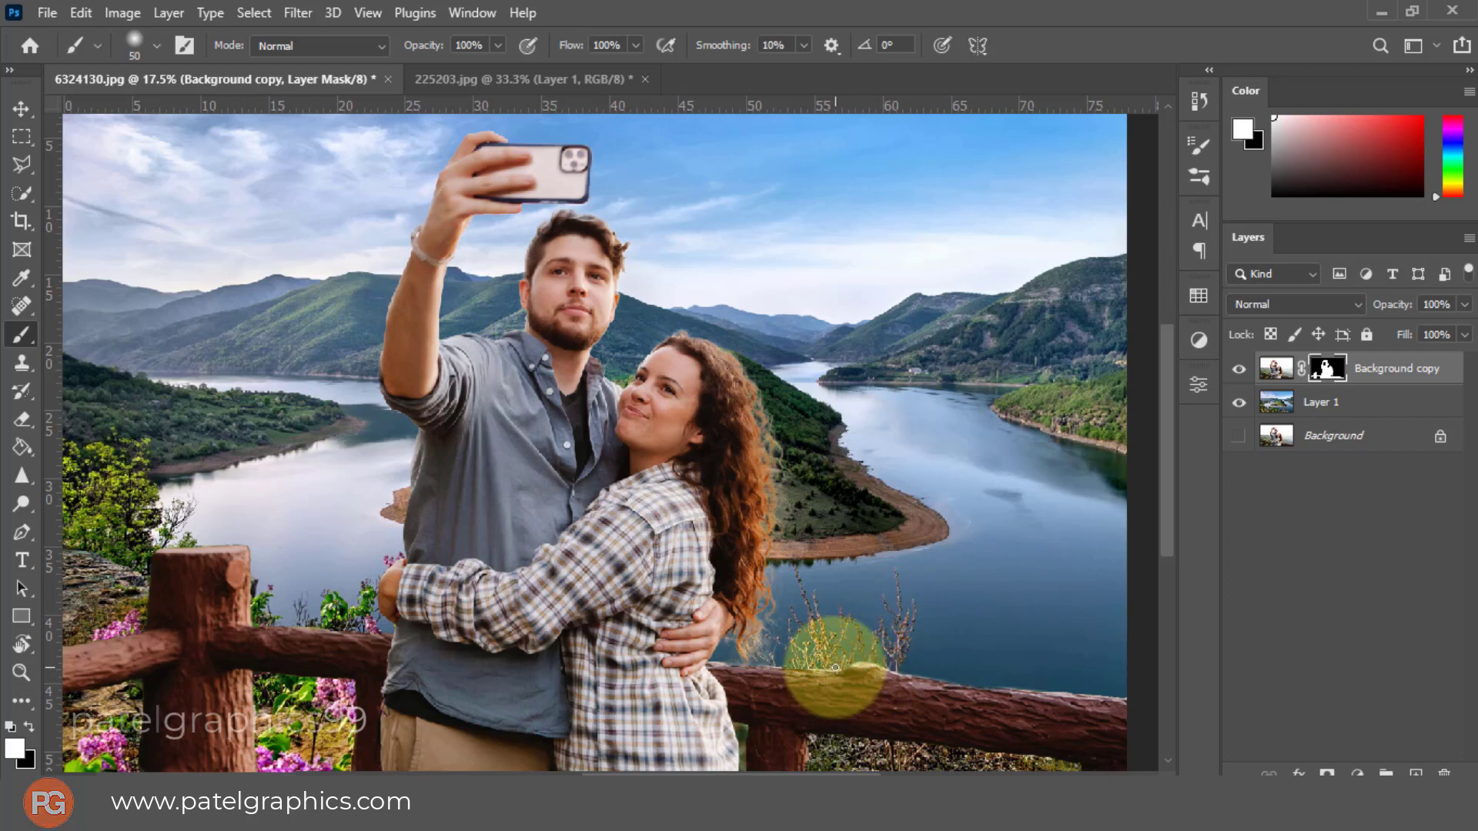
key(x)
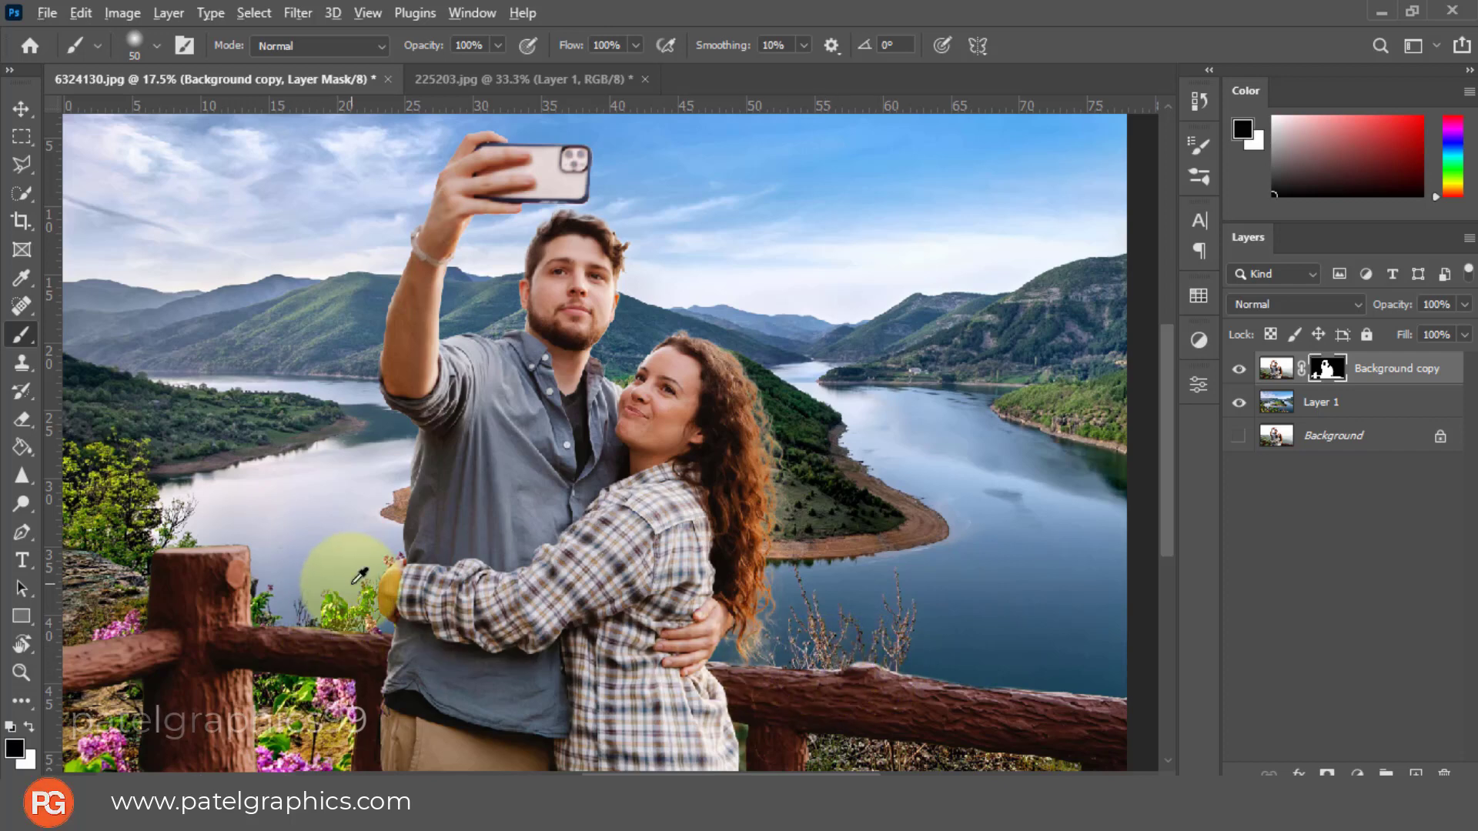
scroll(360, 576, down, 3)
scroll(356, 578, down, 2)
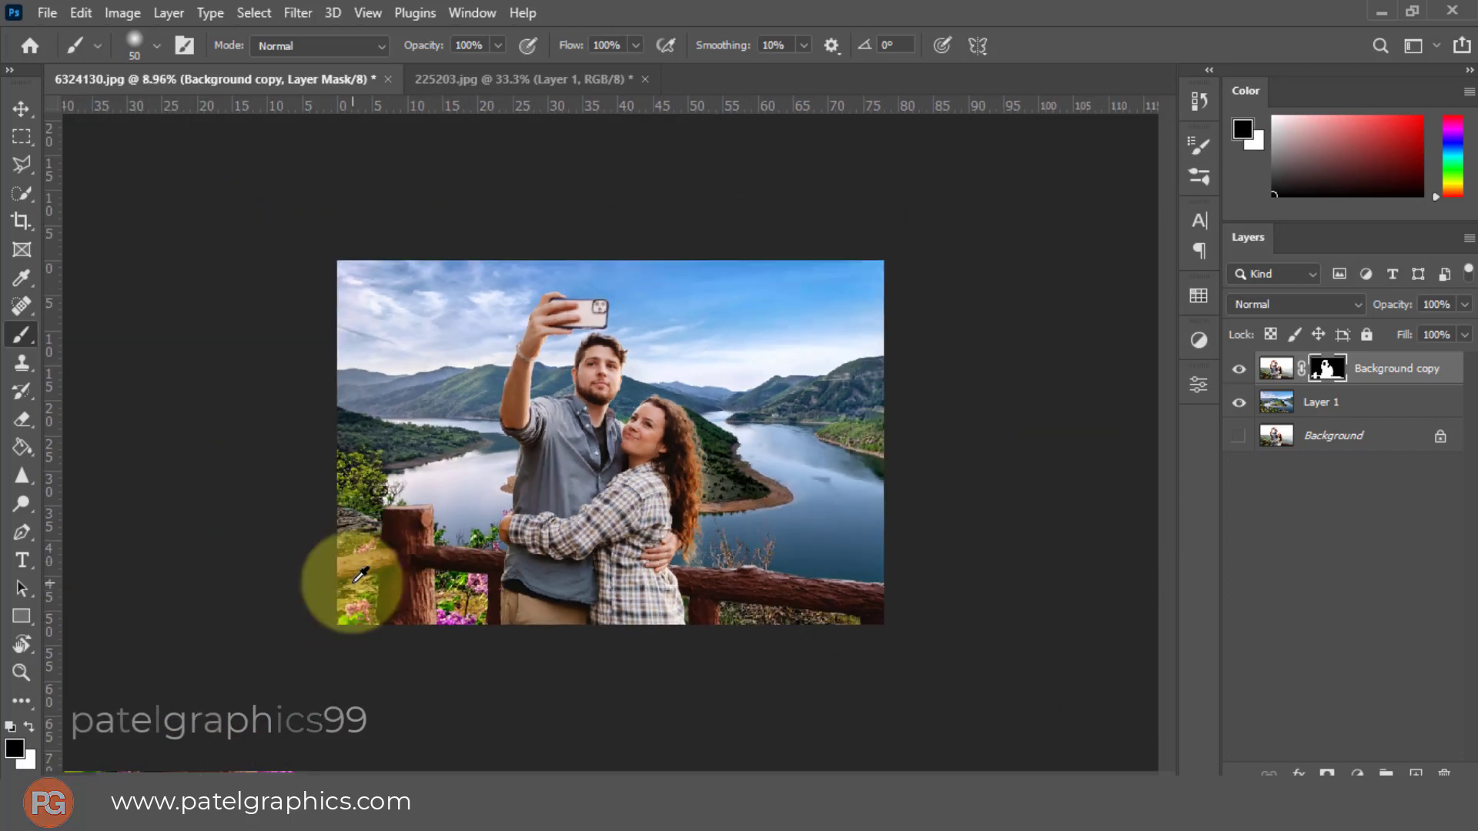
Step: Add an empty Layer 2 above Background copy and clip it to that layer
click(1367, 396)
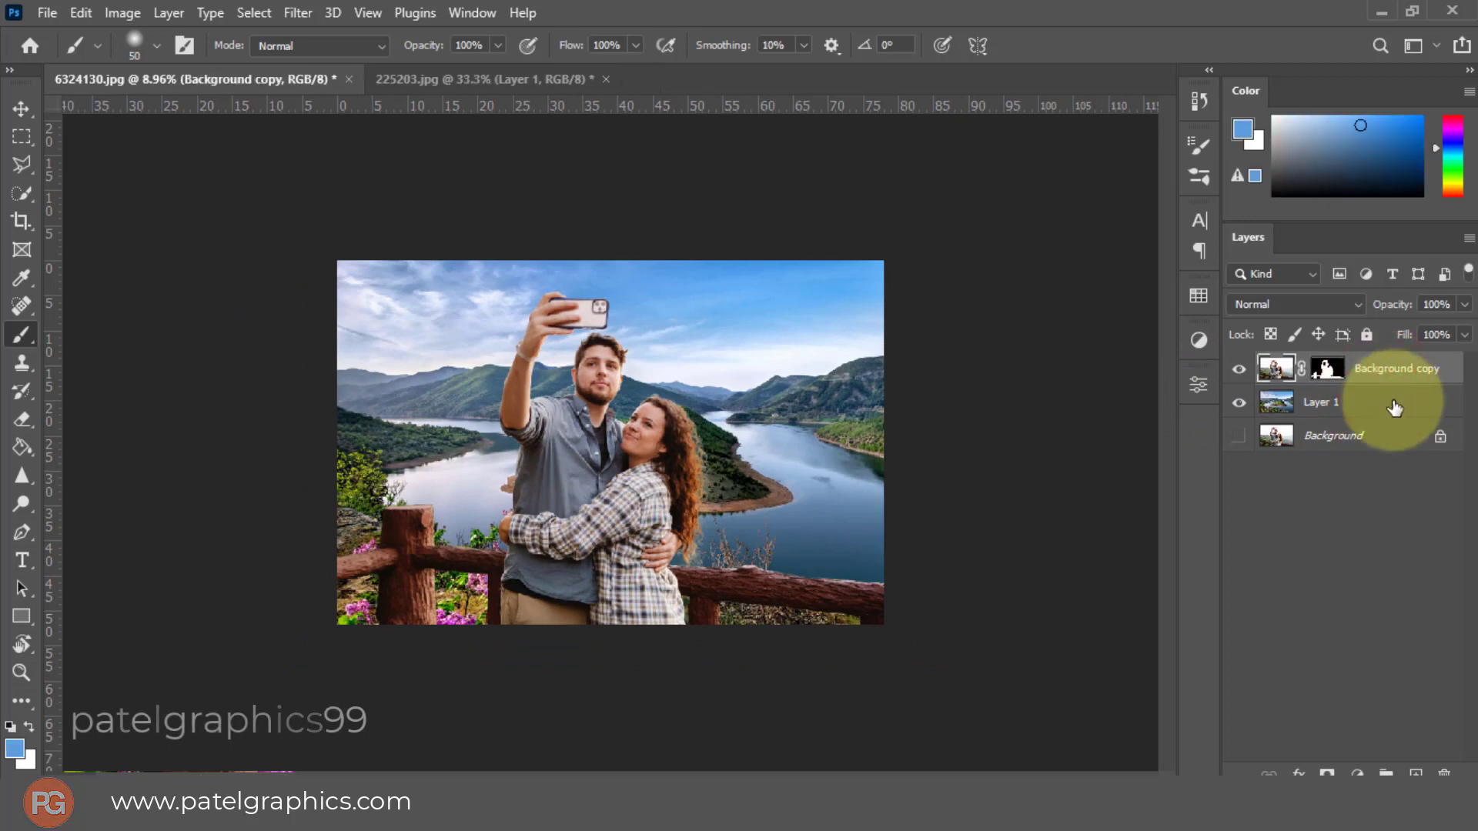
click(1406, 768)
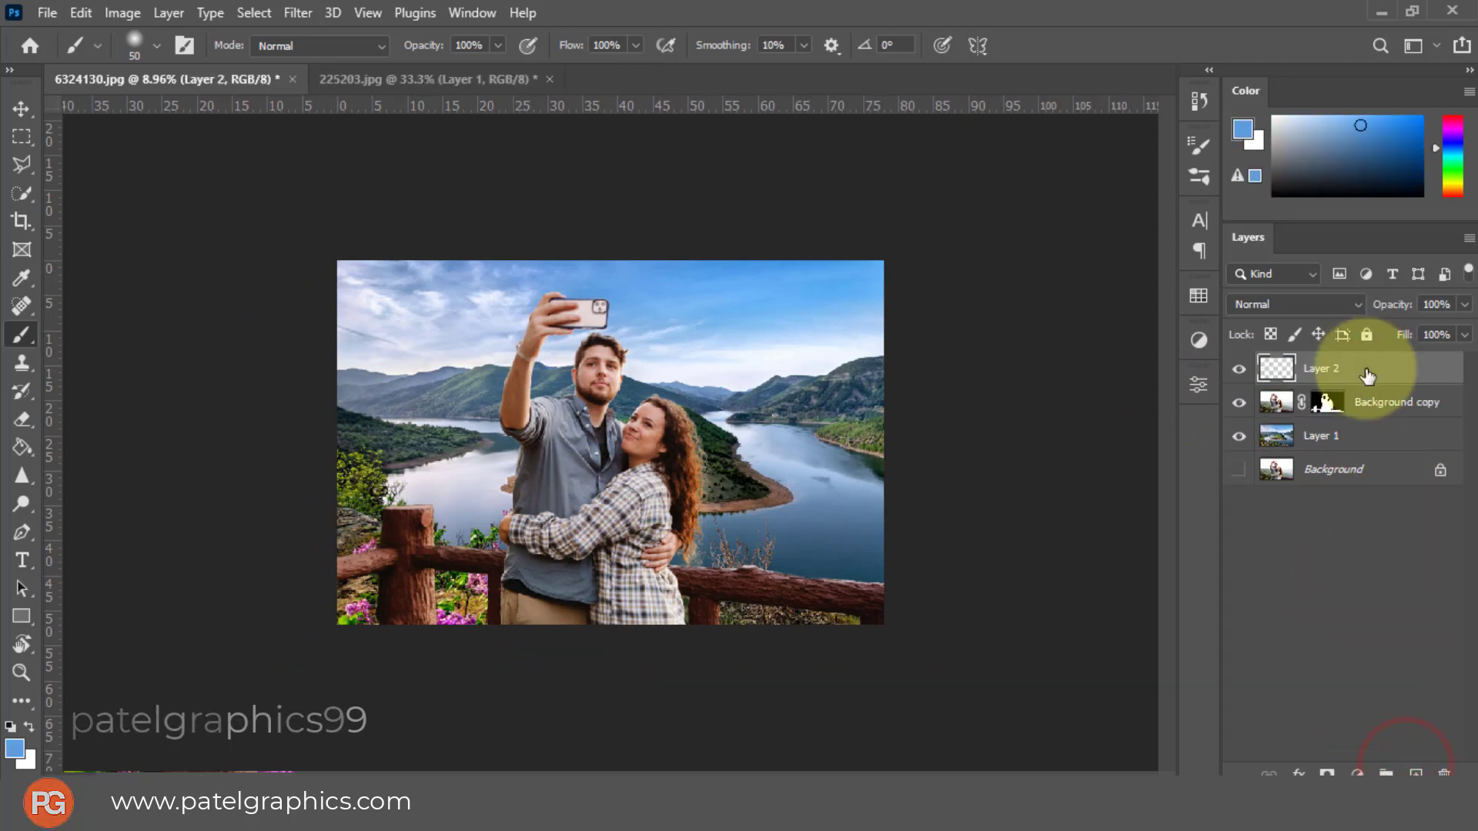
right_click(1368, 376)
click(1138, 418)
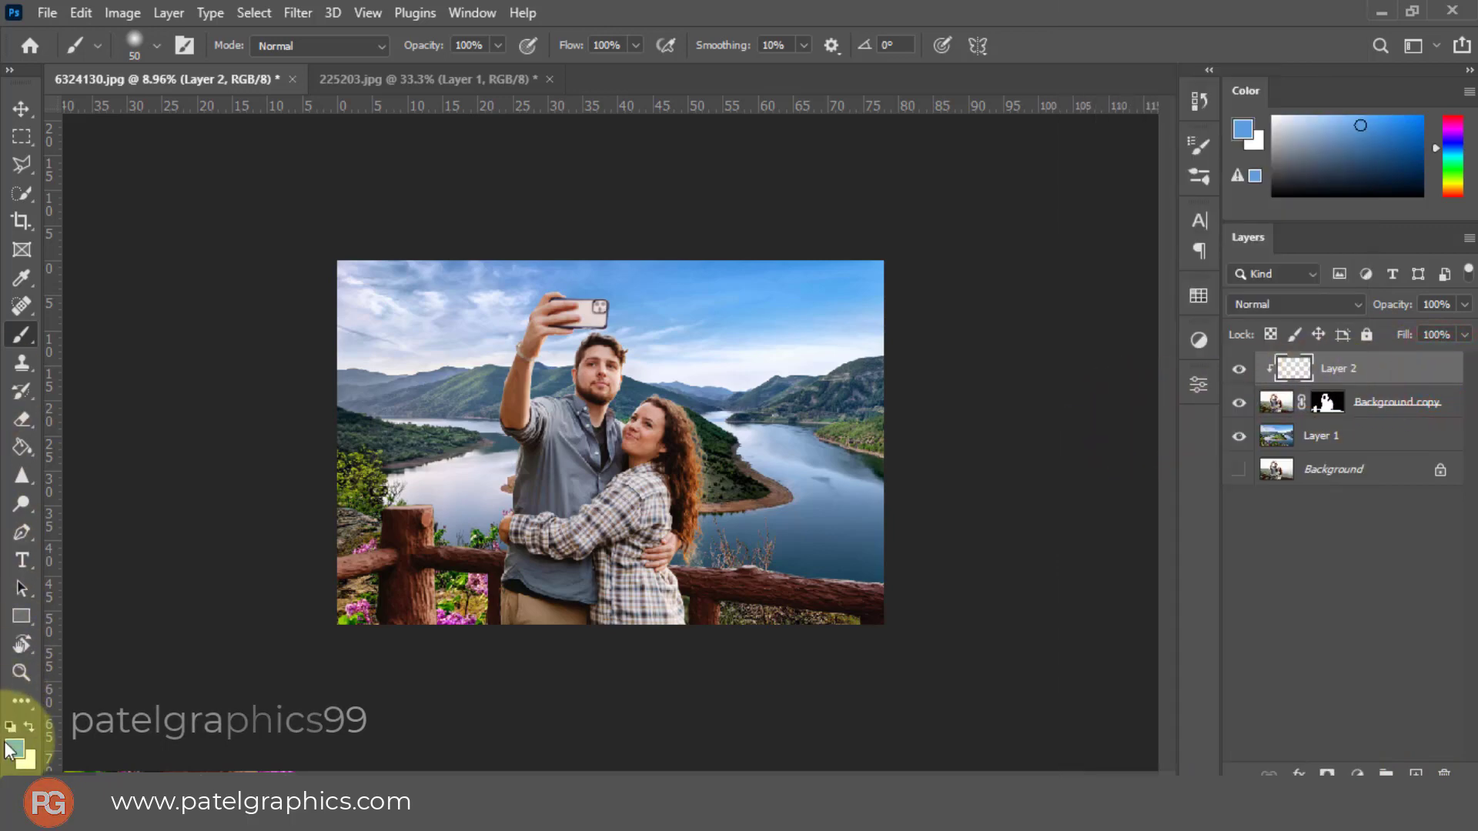
Step: Set the foreground colour to sky blue #69abe7 sampled from the sky, then pick the Brush
click(14, 747)
click(639, 297)
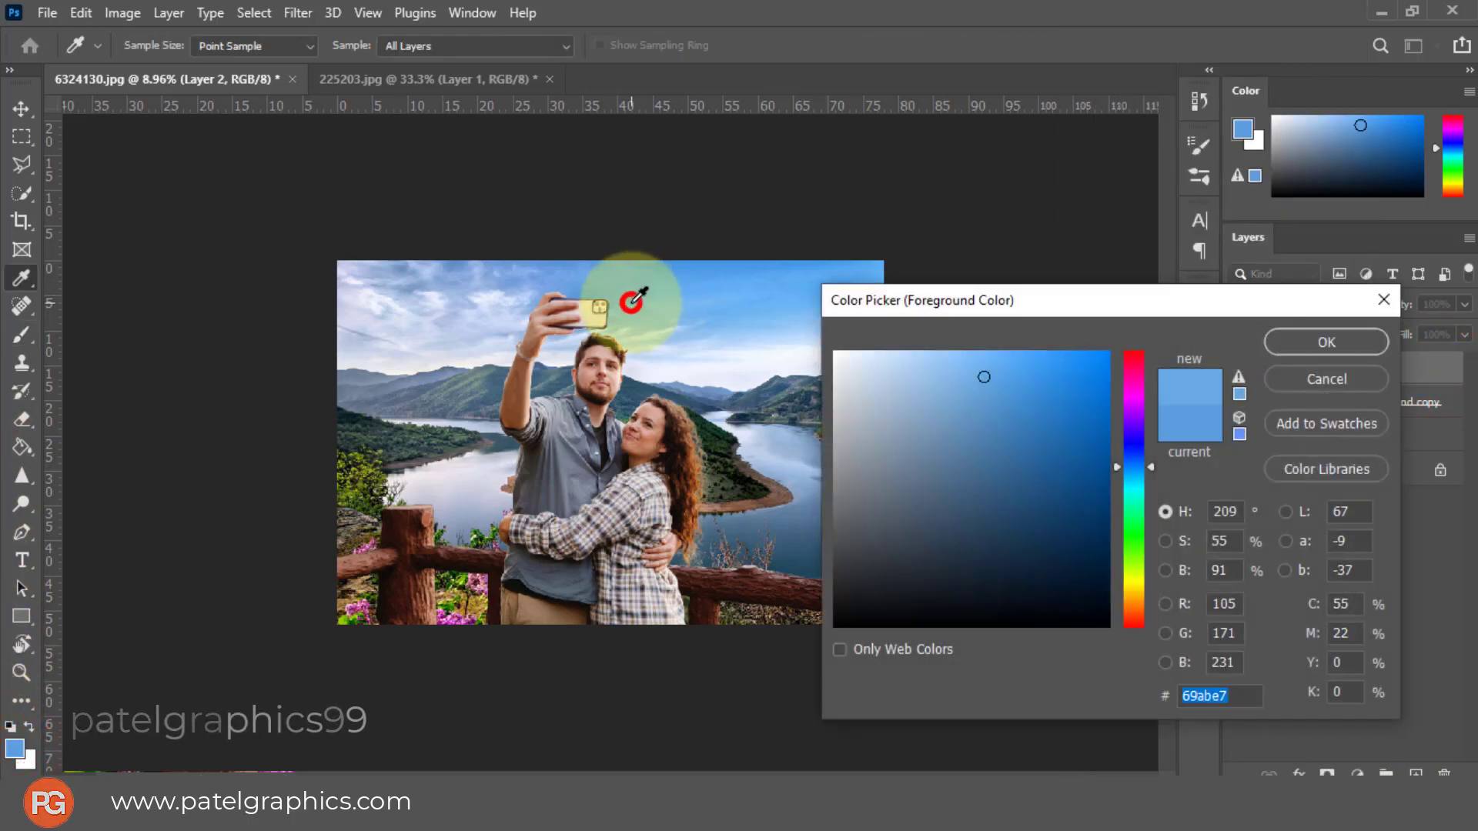
click(1285, 334)
key(b)
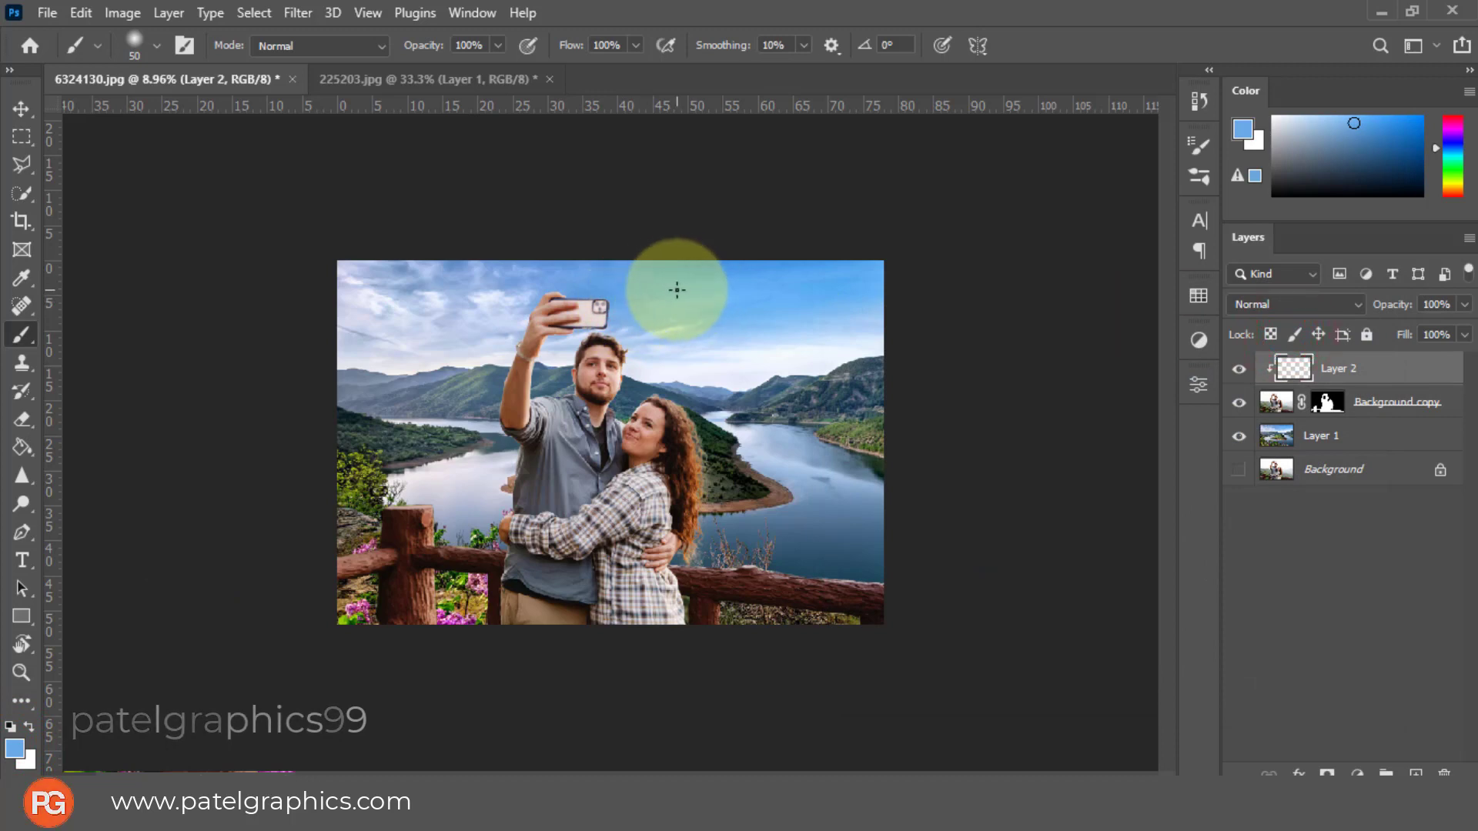
Step: Dab sky blue near the man's raised arm while resizing the brush, ending at 500 px
key(bracketright)
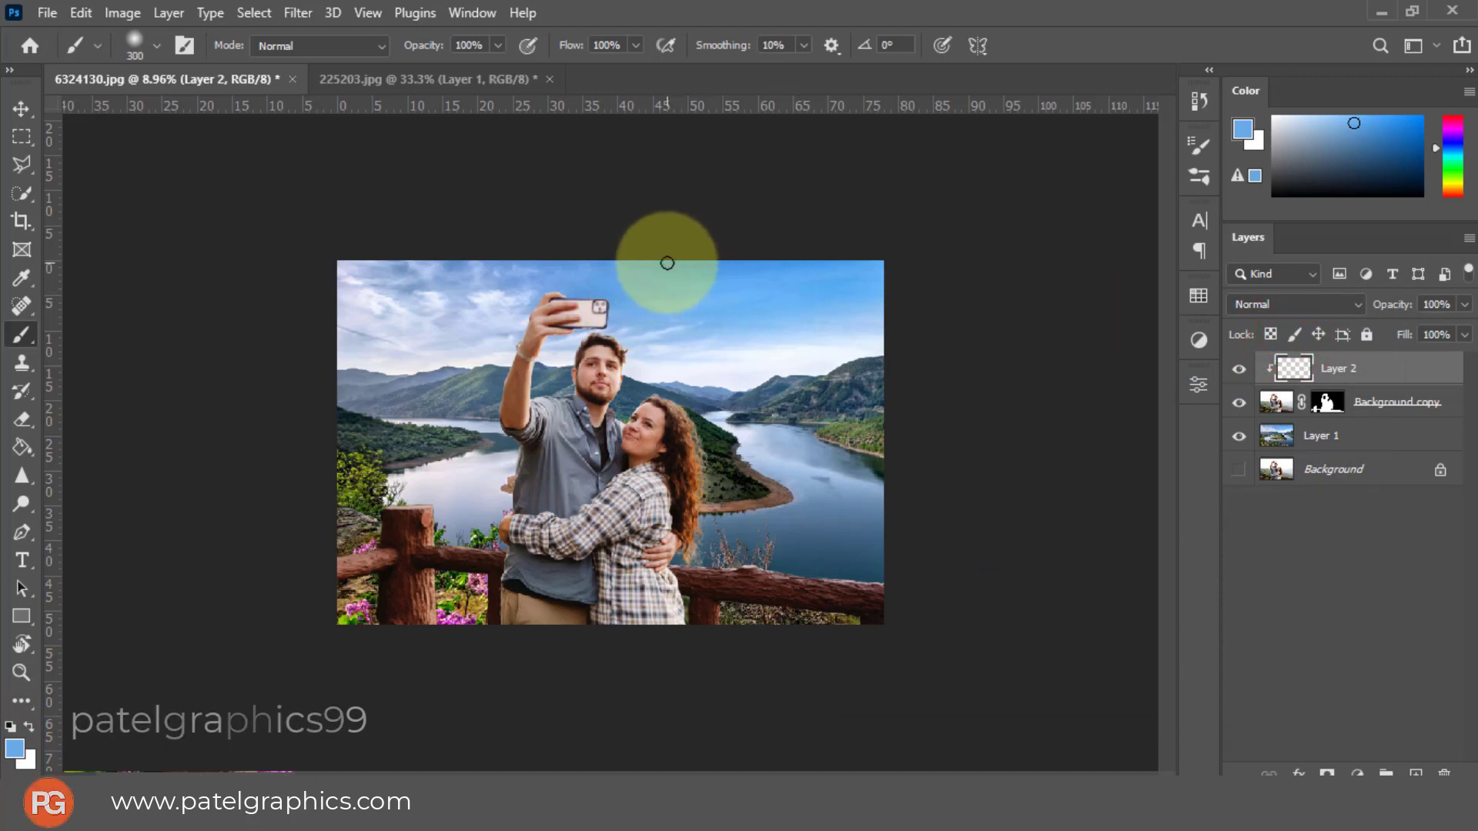
alt+right_click(611, 252)
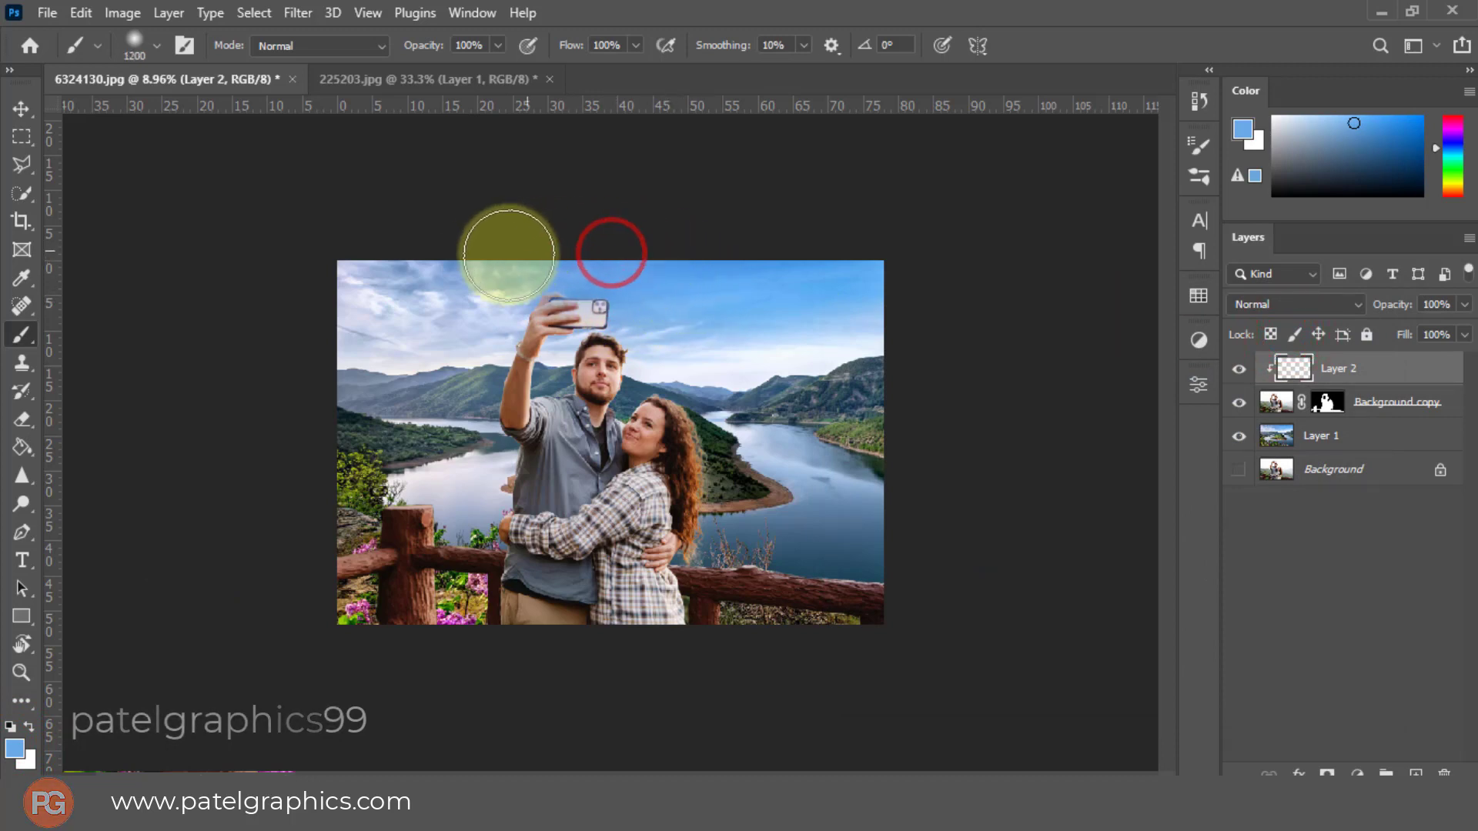
click(462, 321)
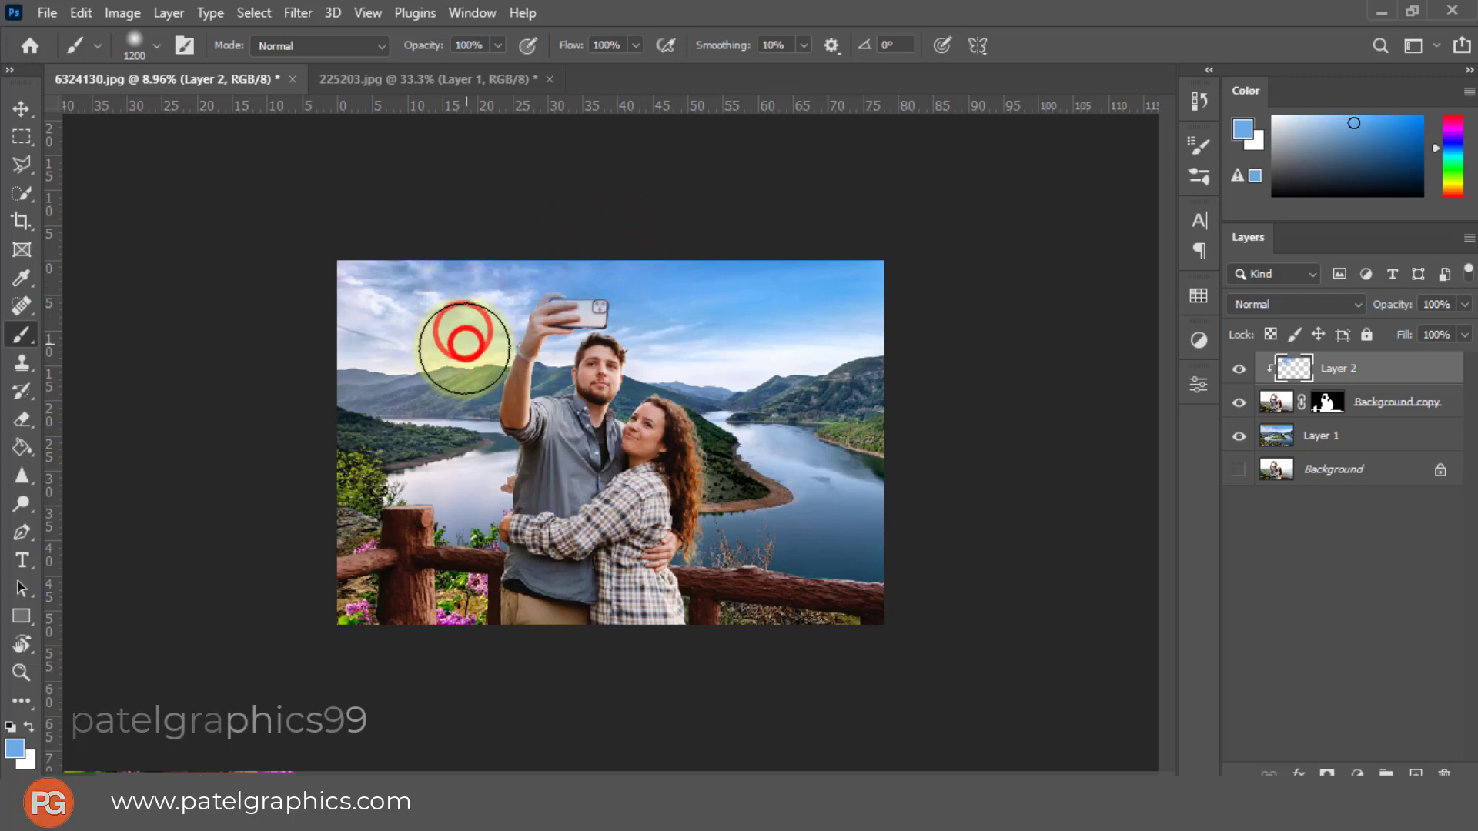
alt+right_click(495, 297)
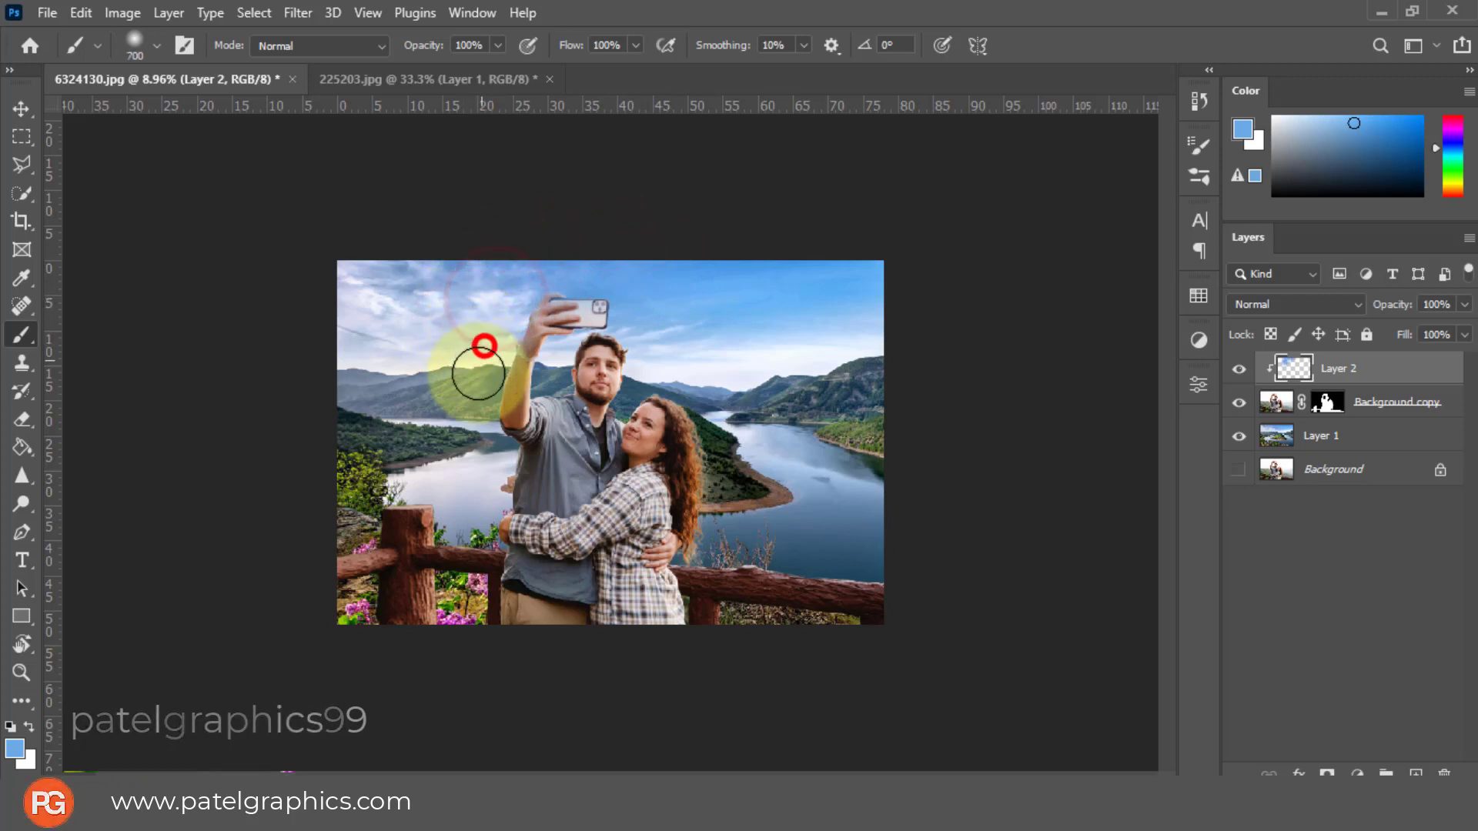
key(bracketleft)
alt+right_click(640, 325)
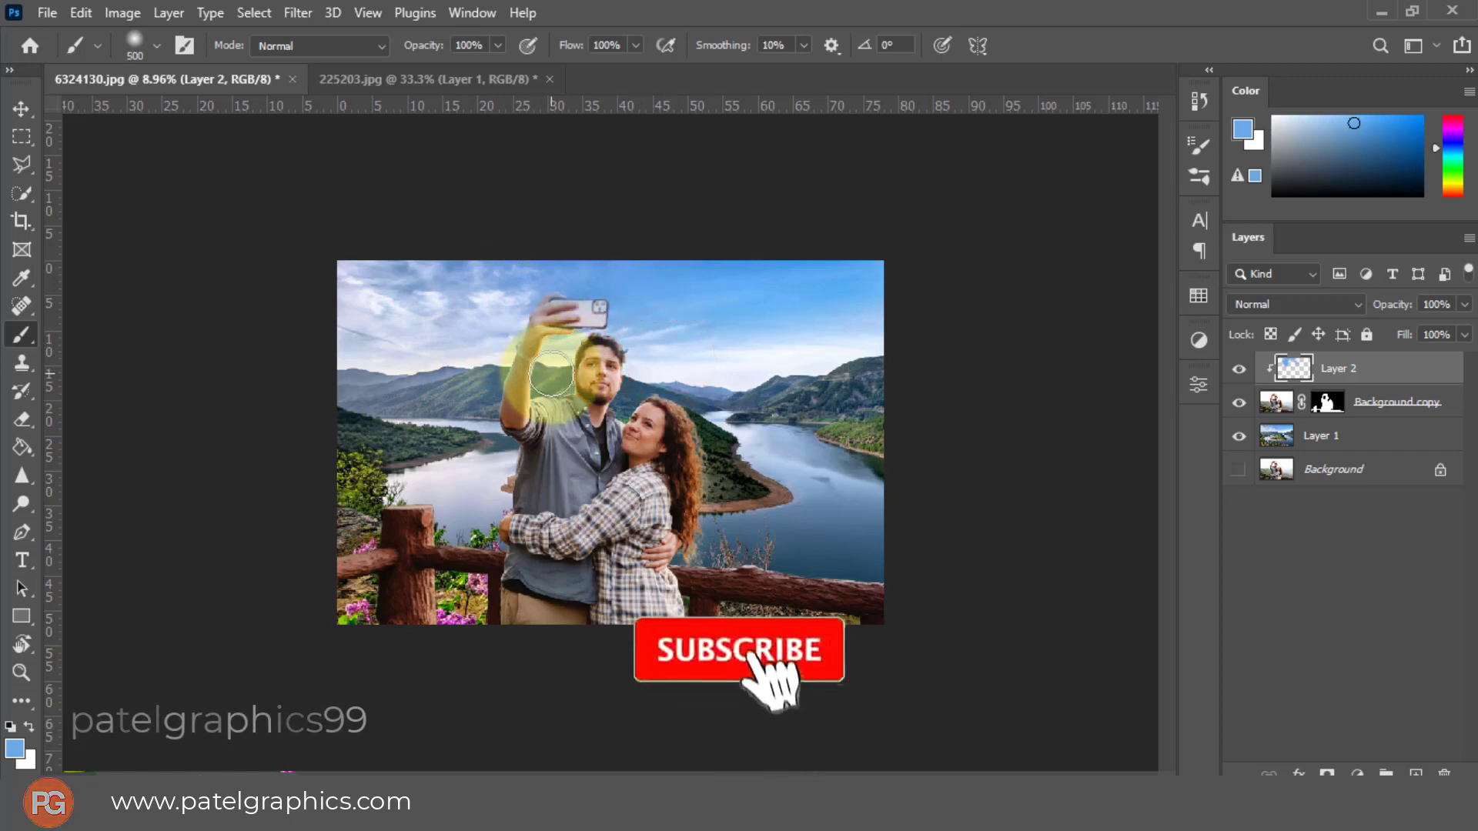
key(bracketleft)
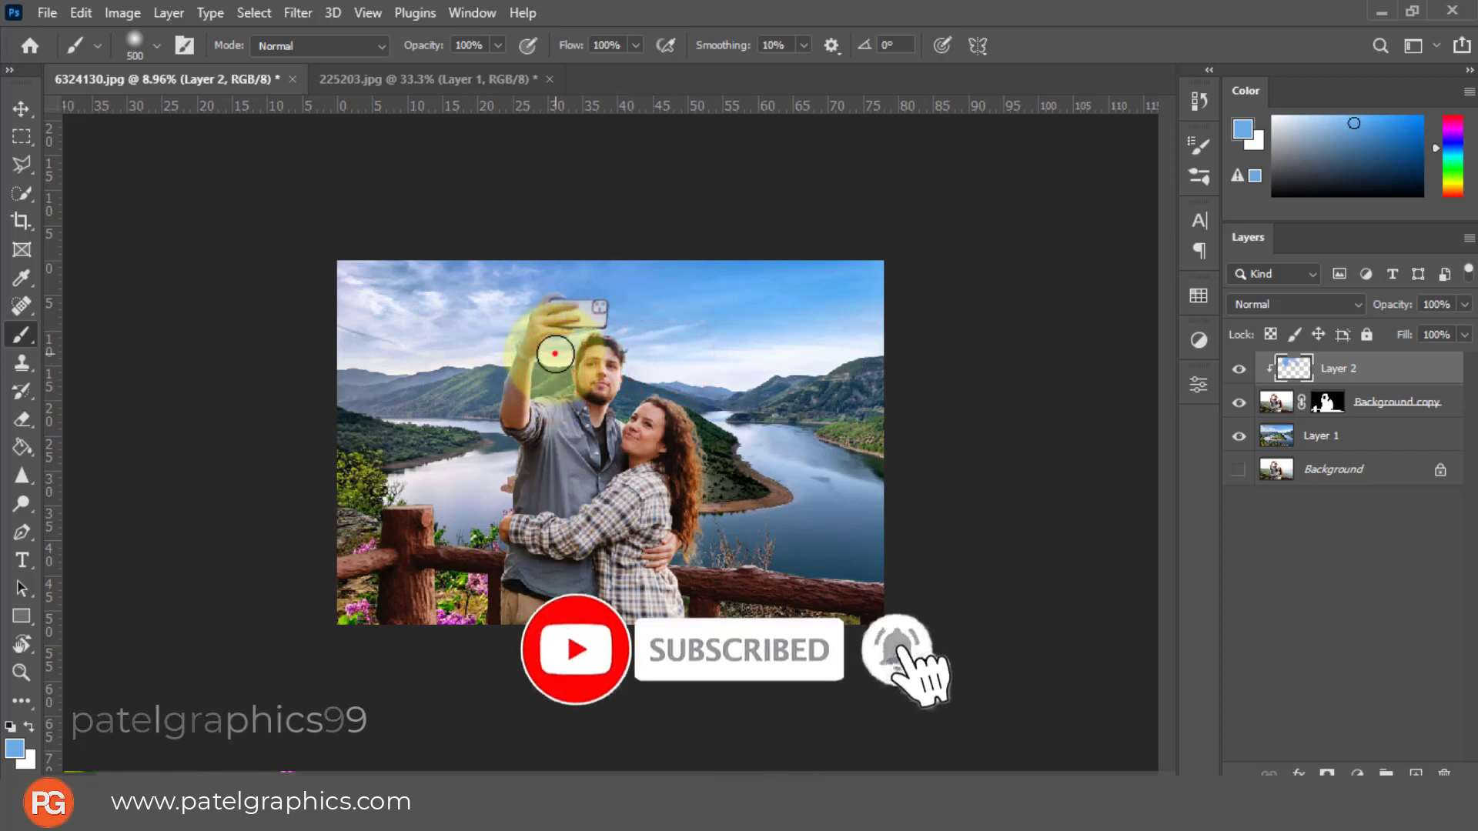
Step: Set Layer 2's blend mode to Multiply and its opacity to 40%
click(1334, 303)
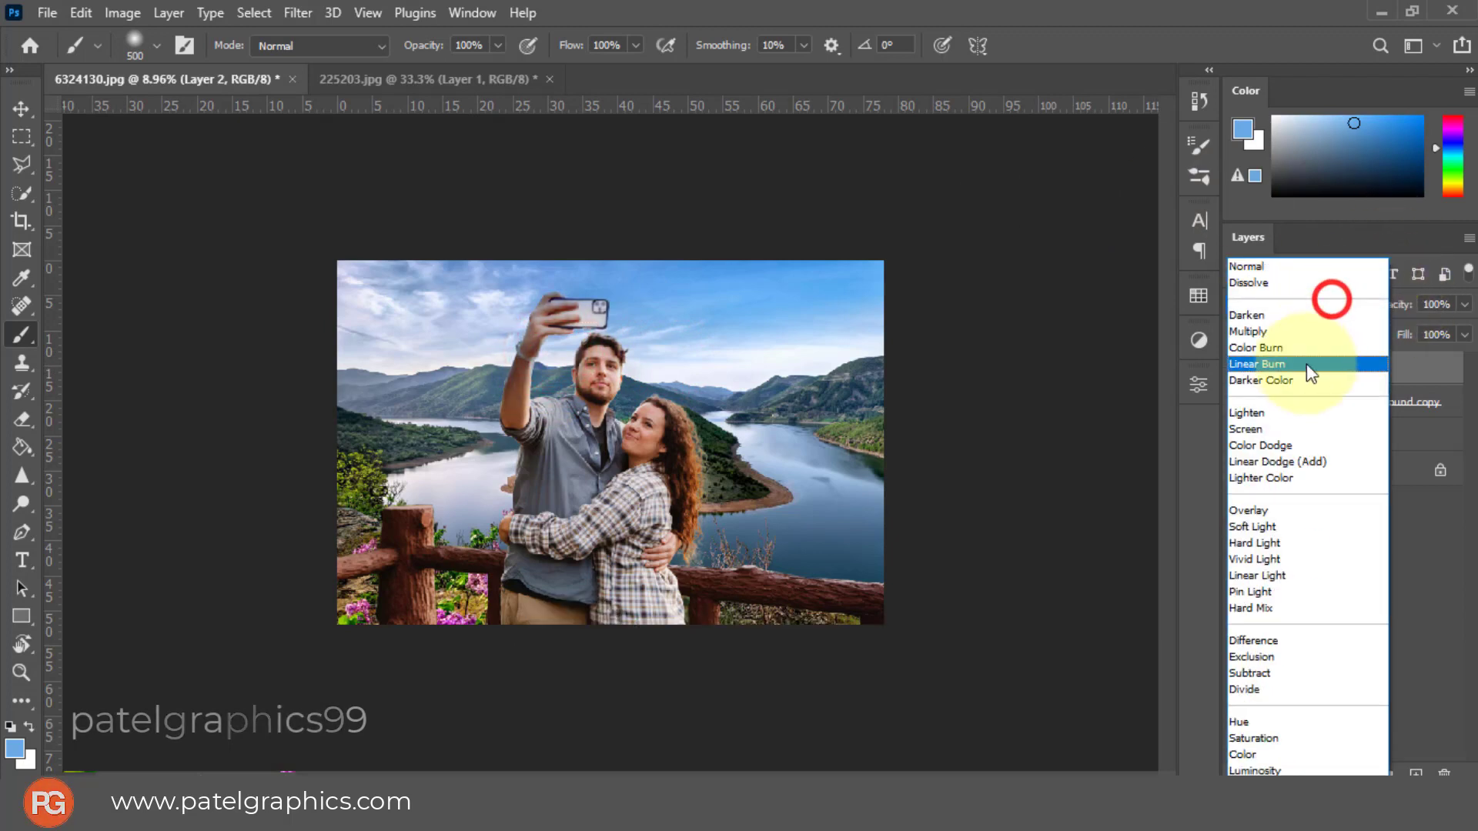
click(1262, 332)
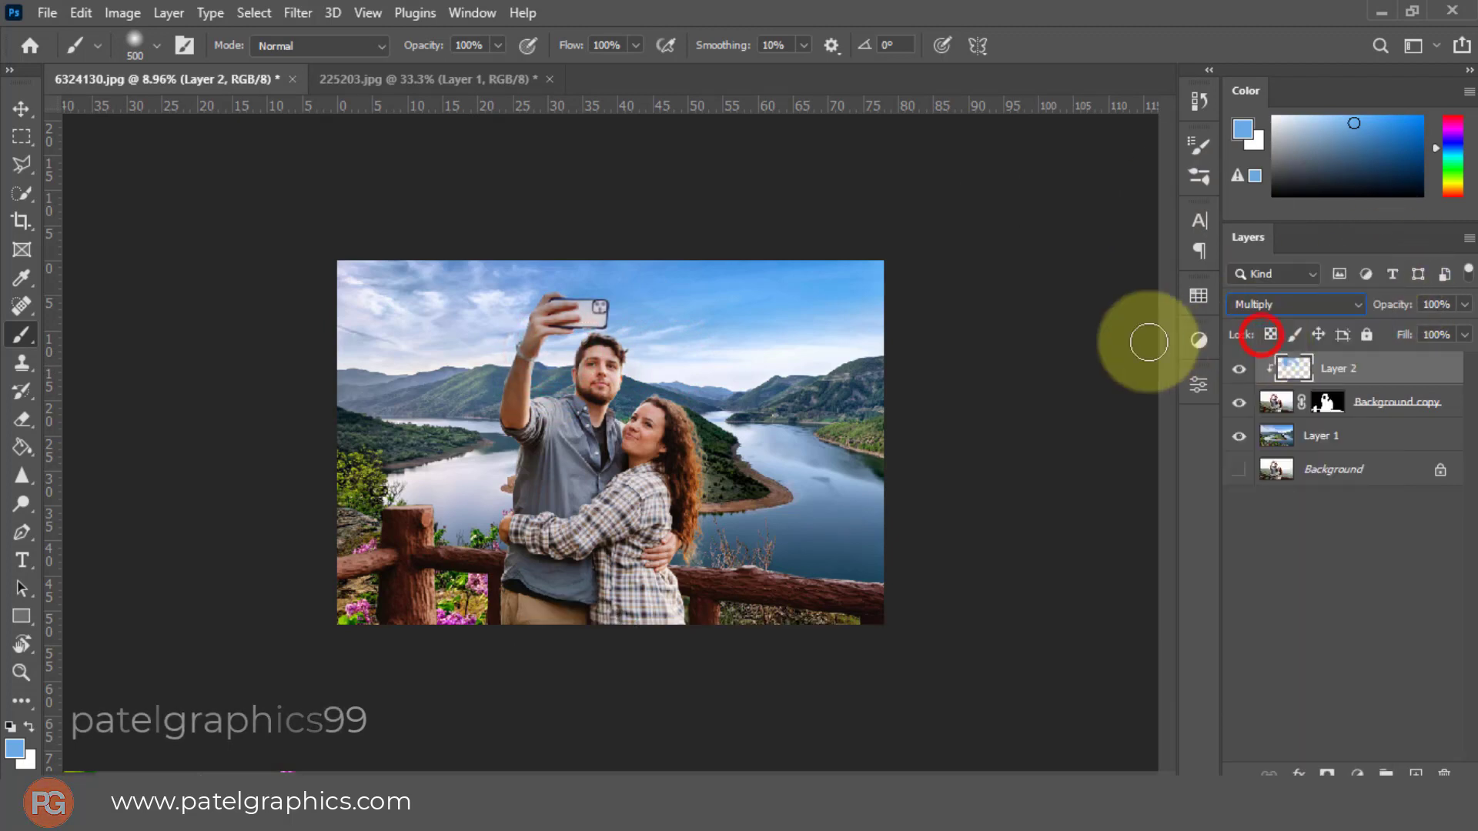
click(1463, 304)
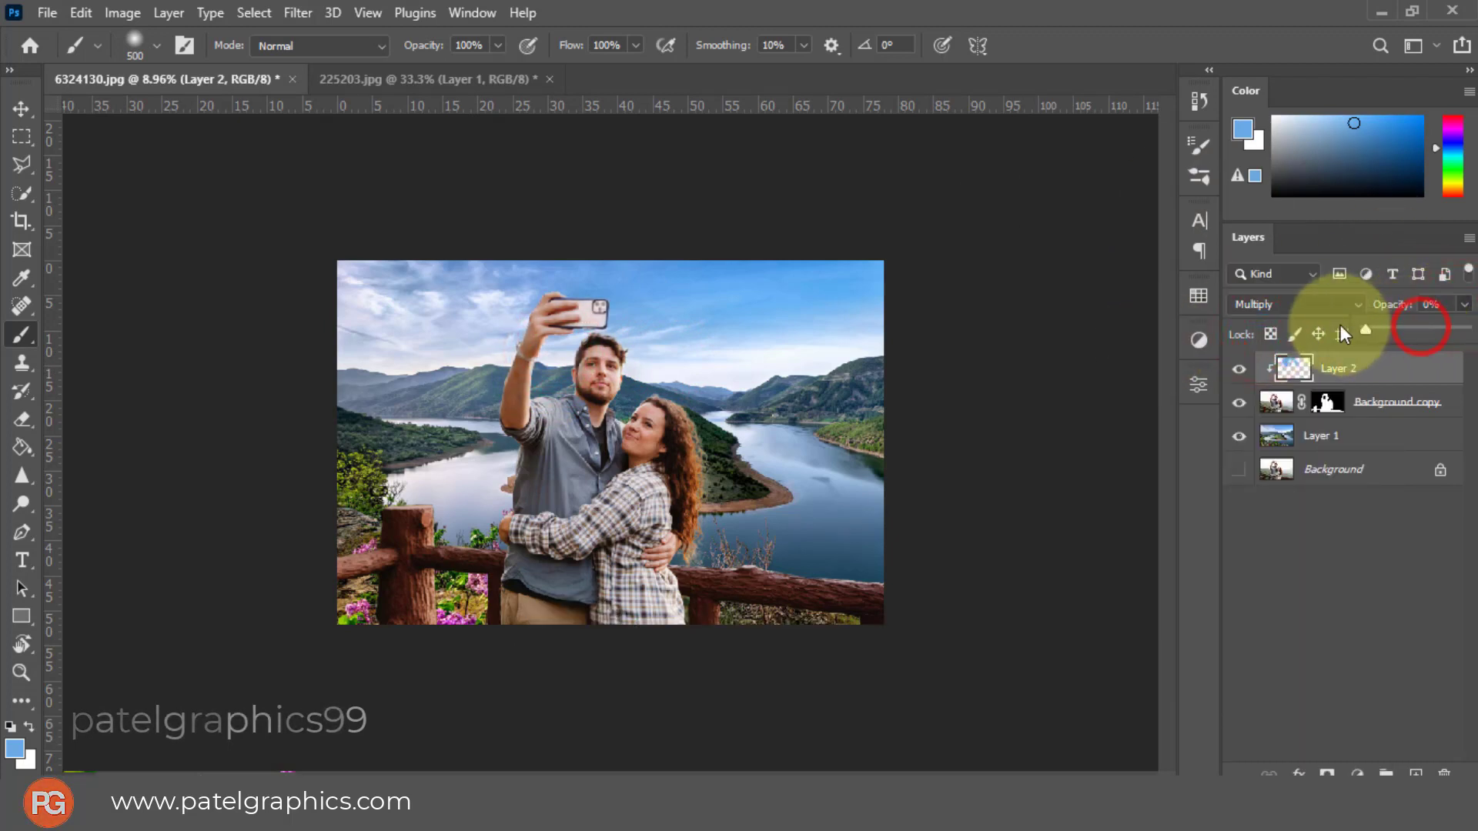
drag(1398, 326, 1405, 331)
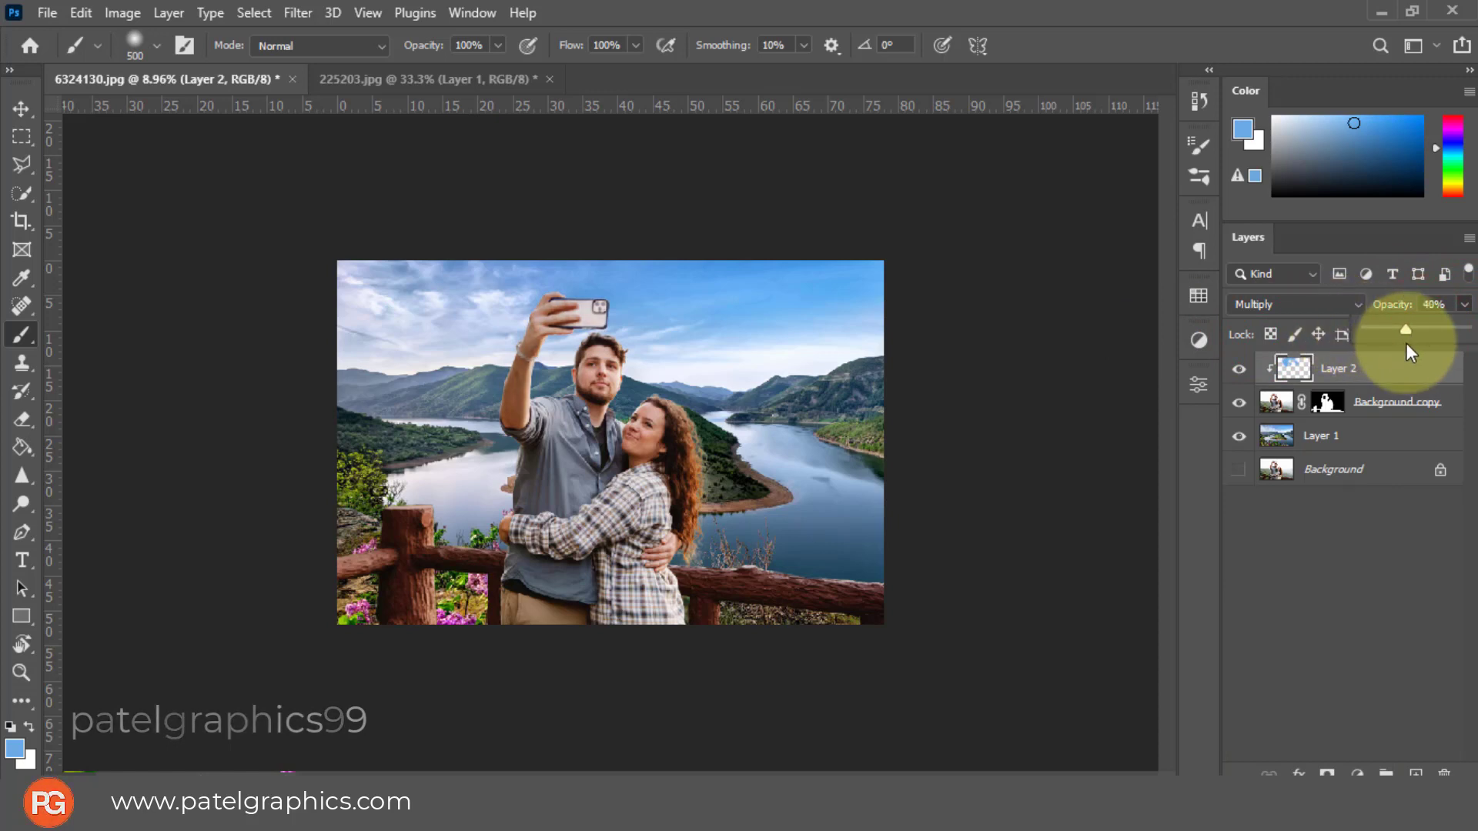
click(1442, 379)
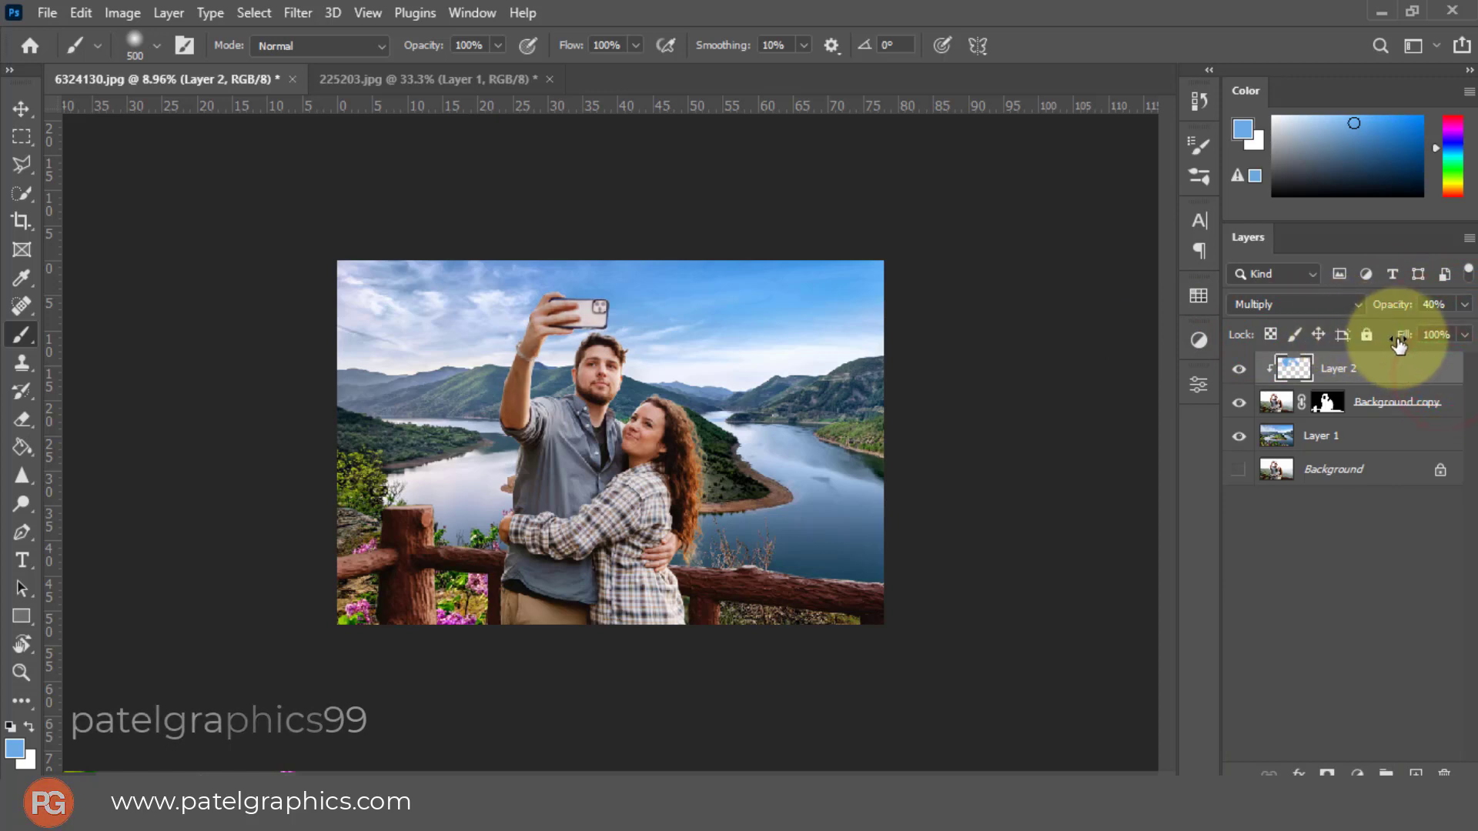
click(1385, 433)
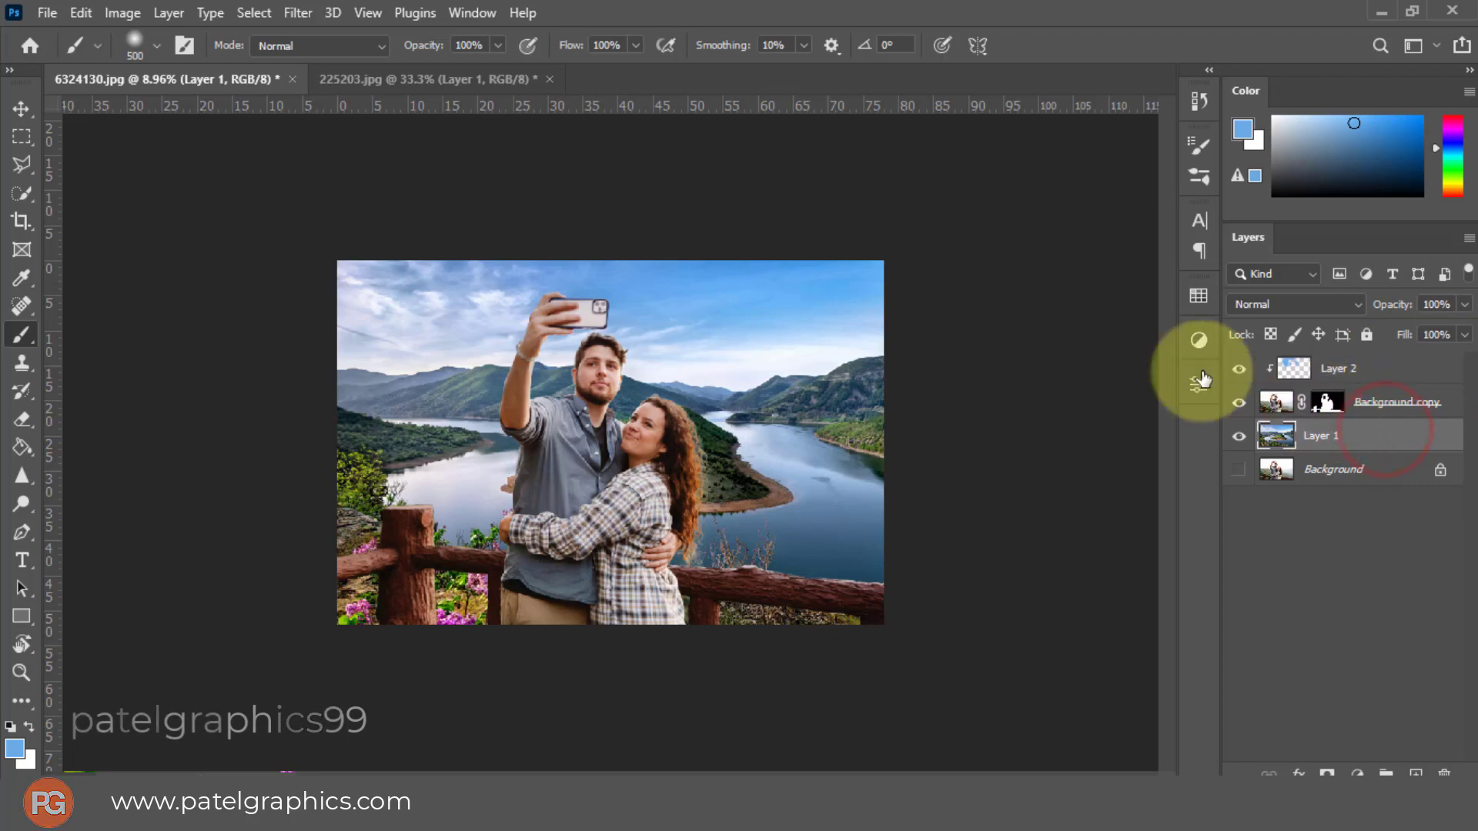
Step: Apply a 12.5-pixel Gaussian Blur to the mountain-lake landscape on Layer 1
click(298, 12)
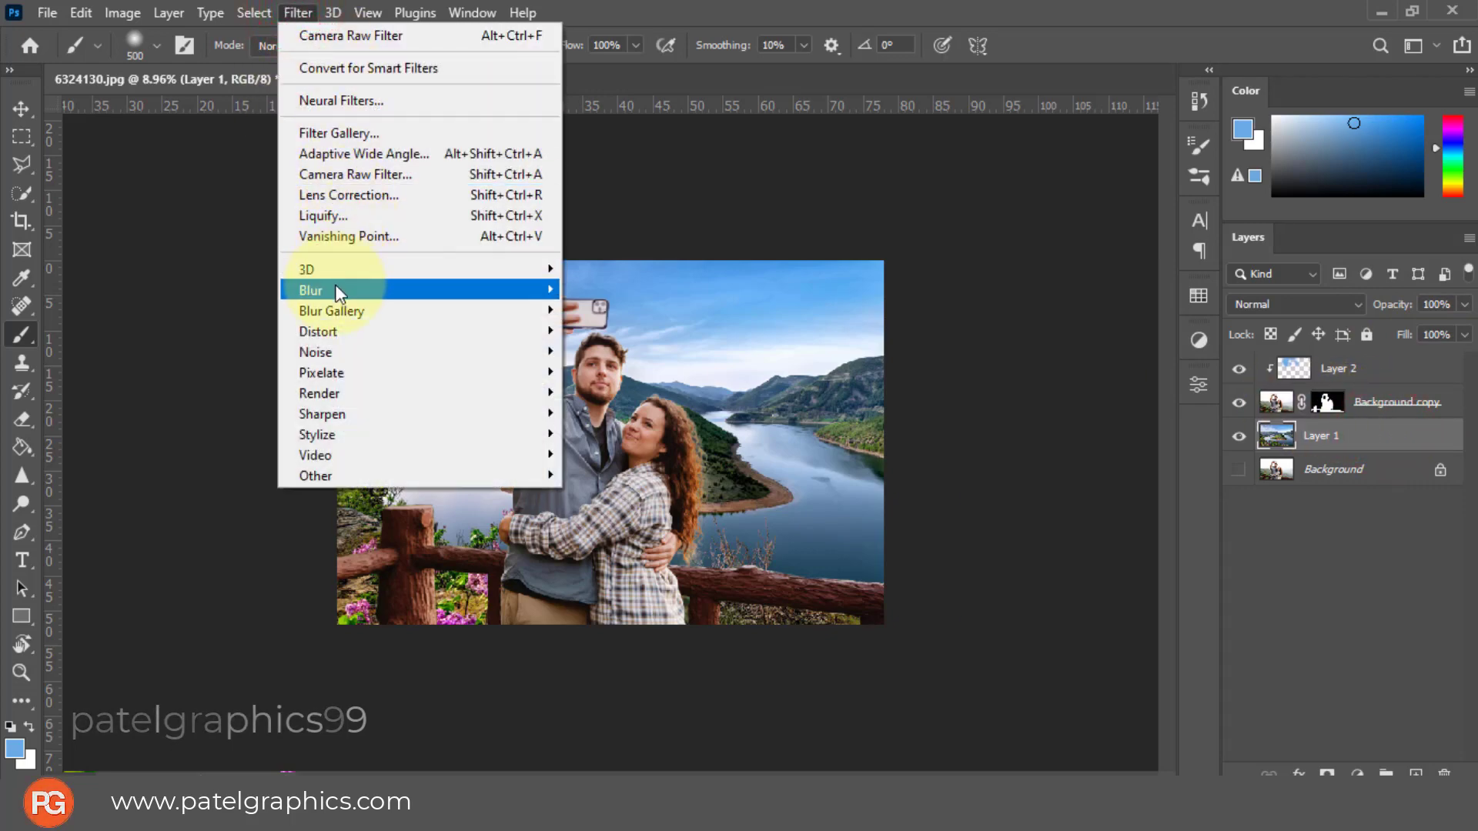
mouse_move(347, 290)
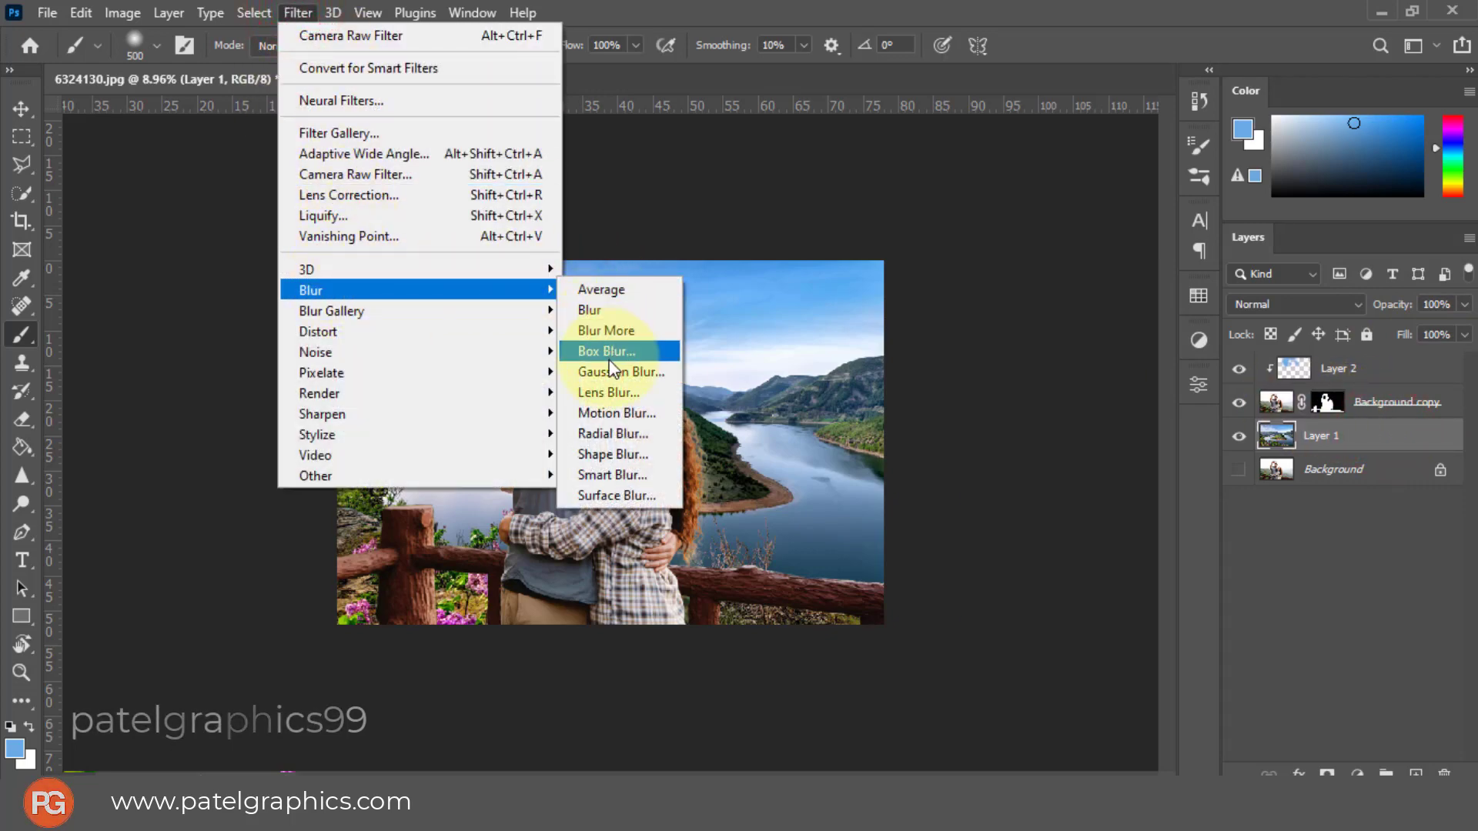
click(625, 372)
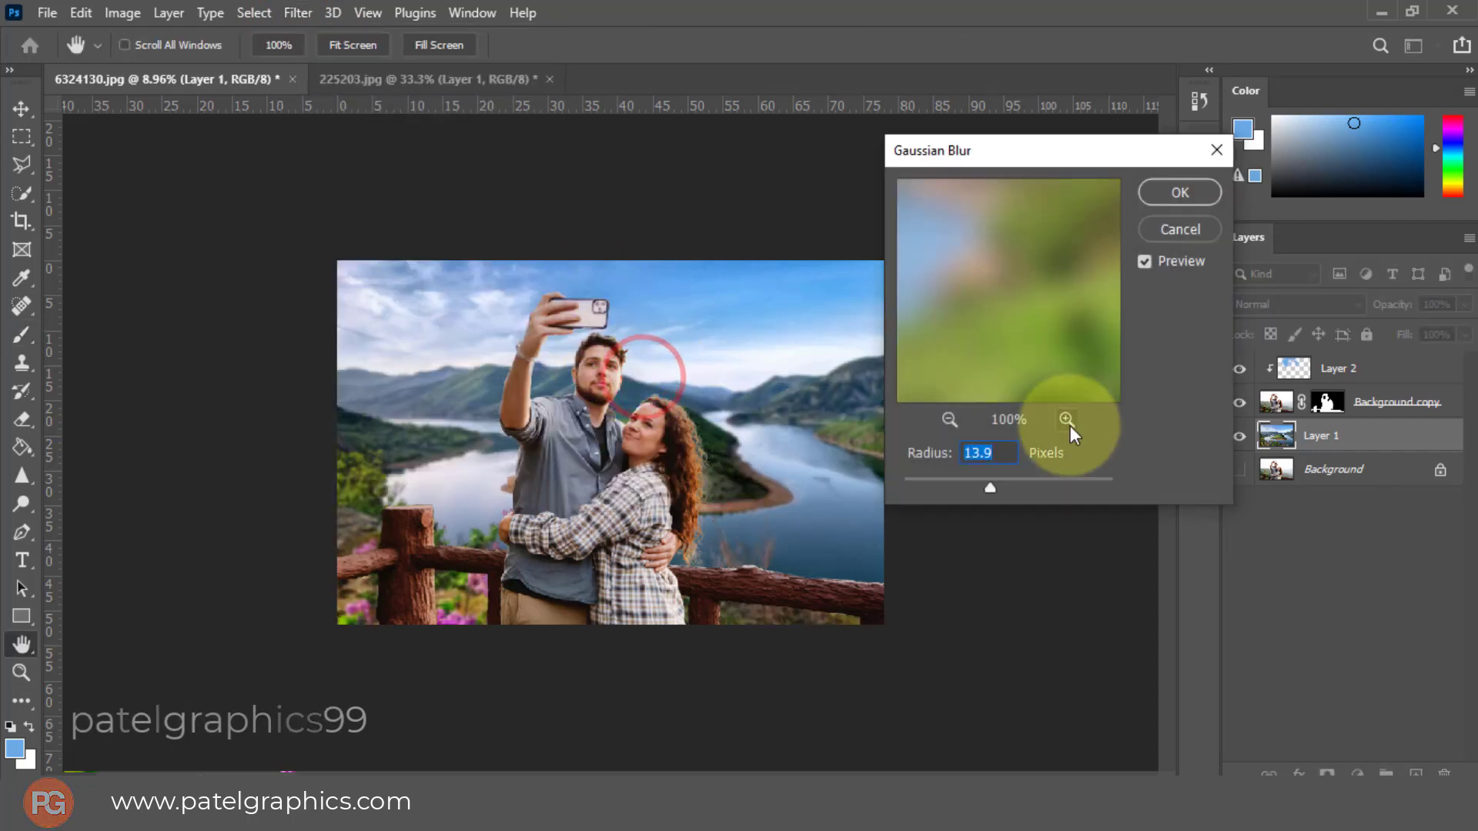
mouse_move(968, 485)
mouse_down()
mouse_move(895, 485)
mouse_move(1003, 493)
mouse_move(968, 488)
mouse_move(982, 484)
mouse_up()
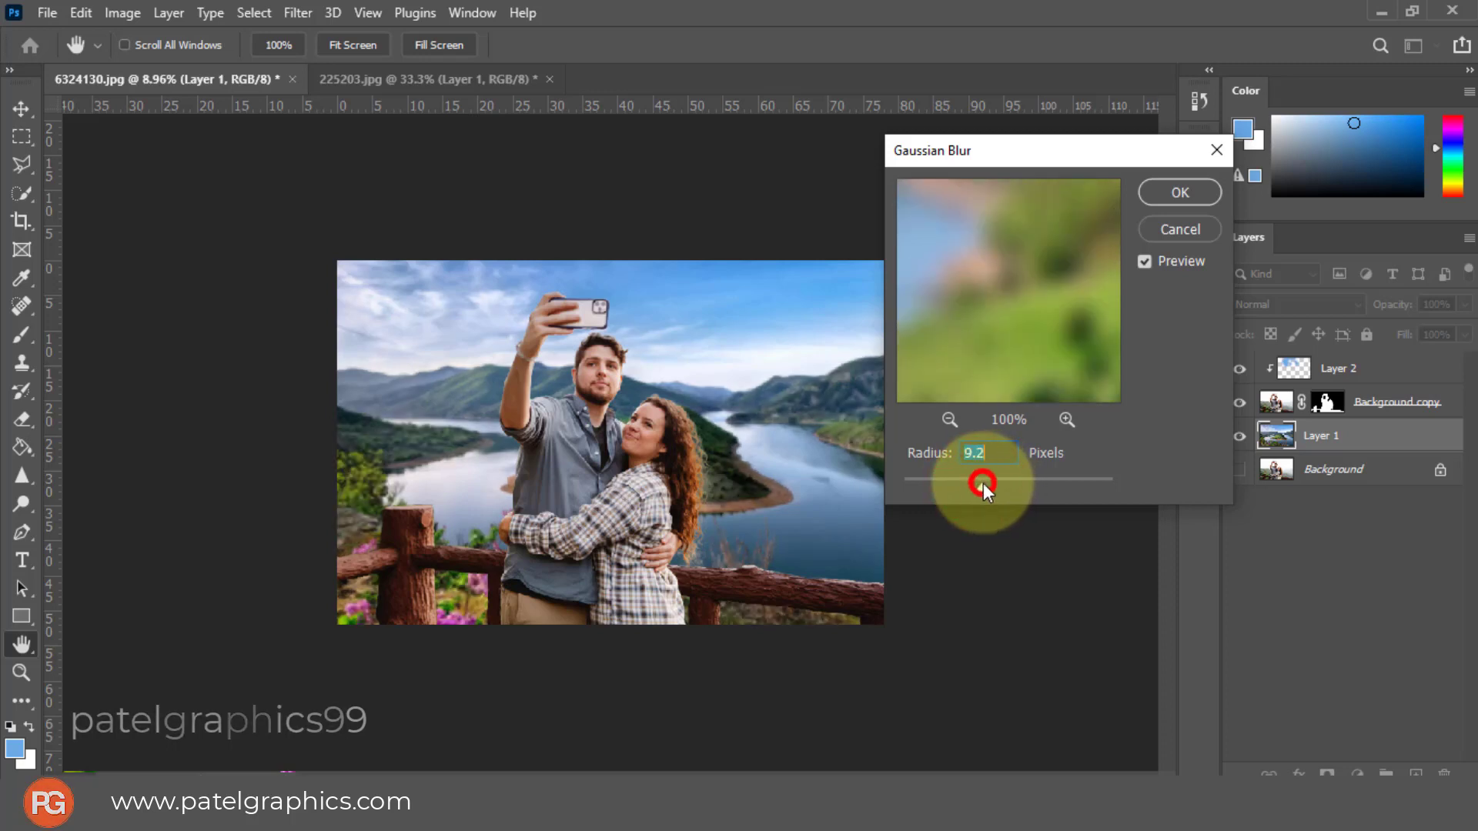
click(995, 483)
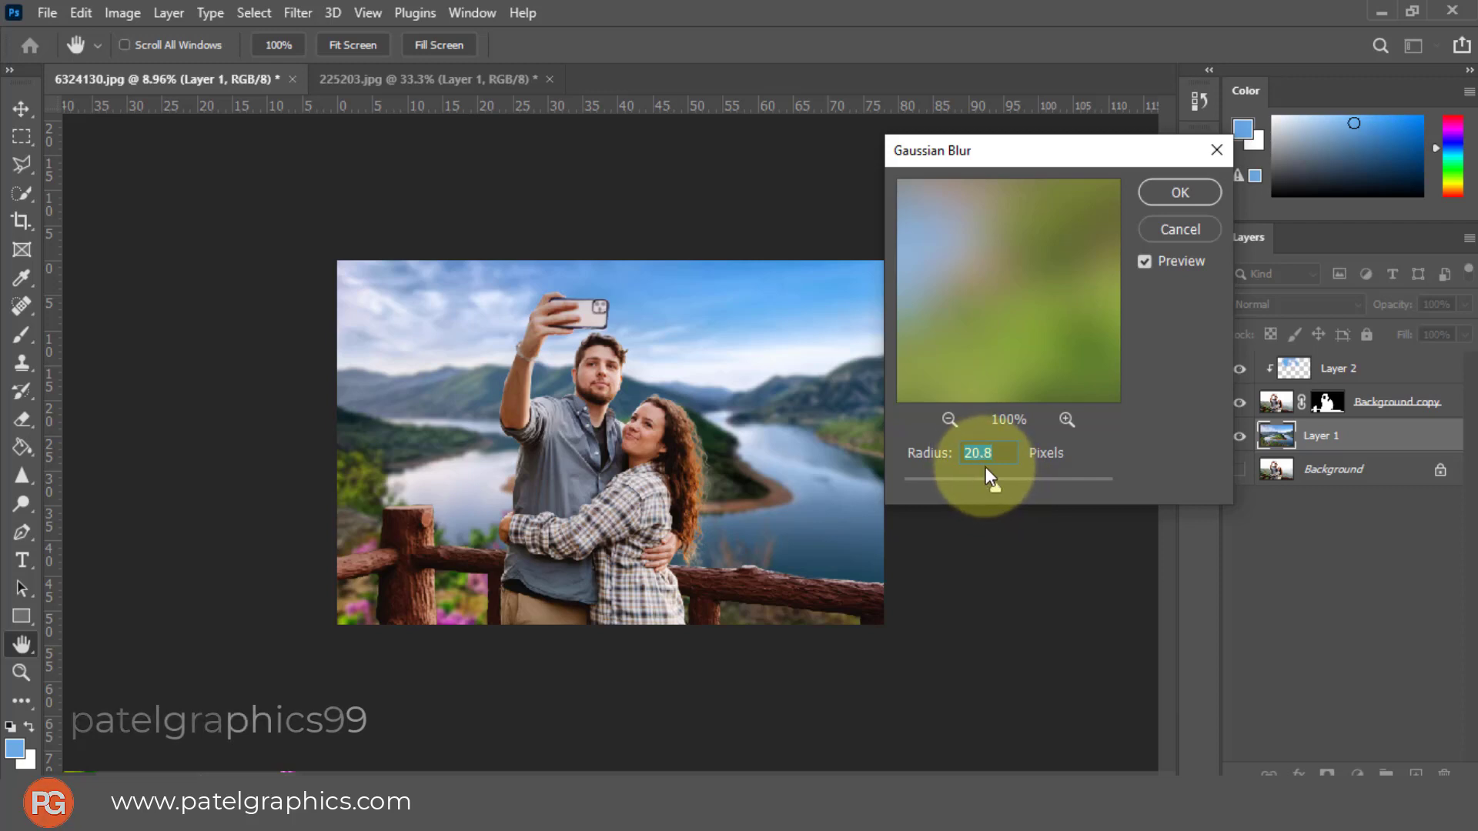
click(990, 485)
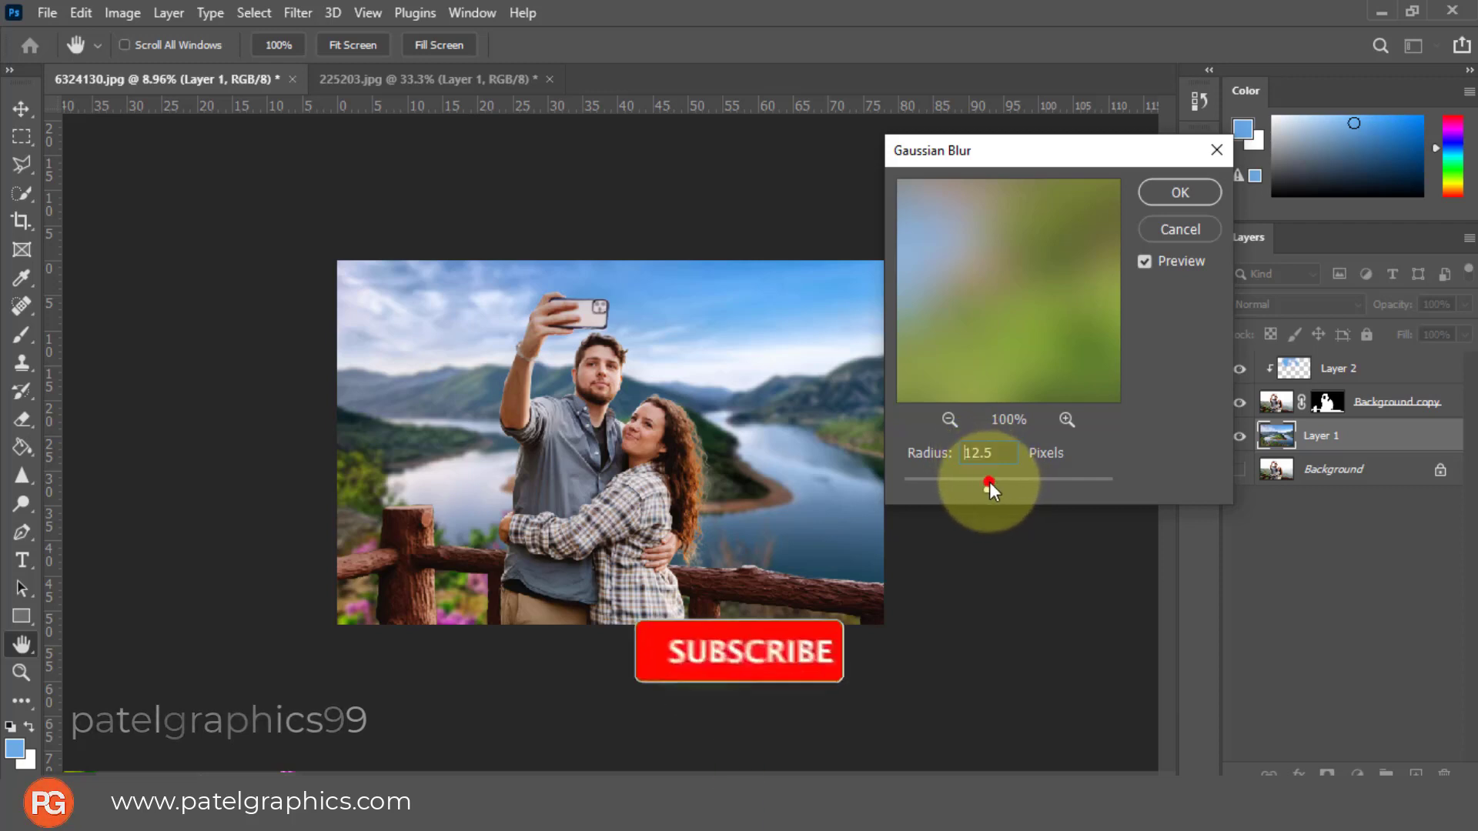
click(1181, 191)
key(b)
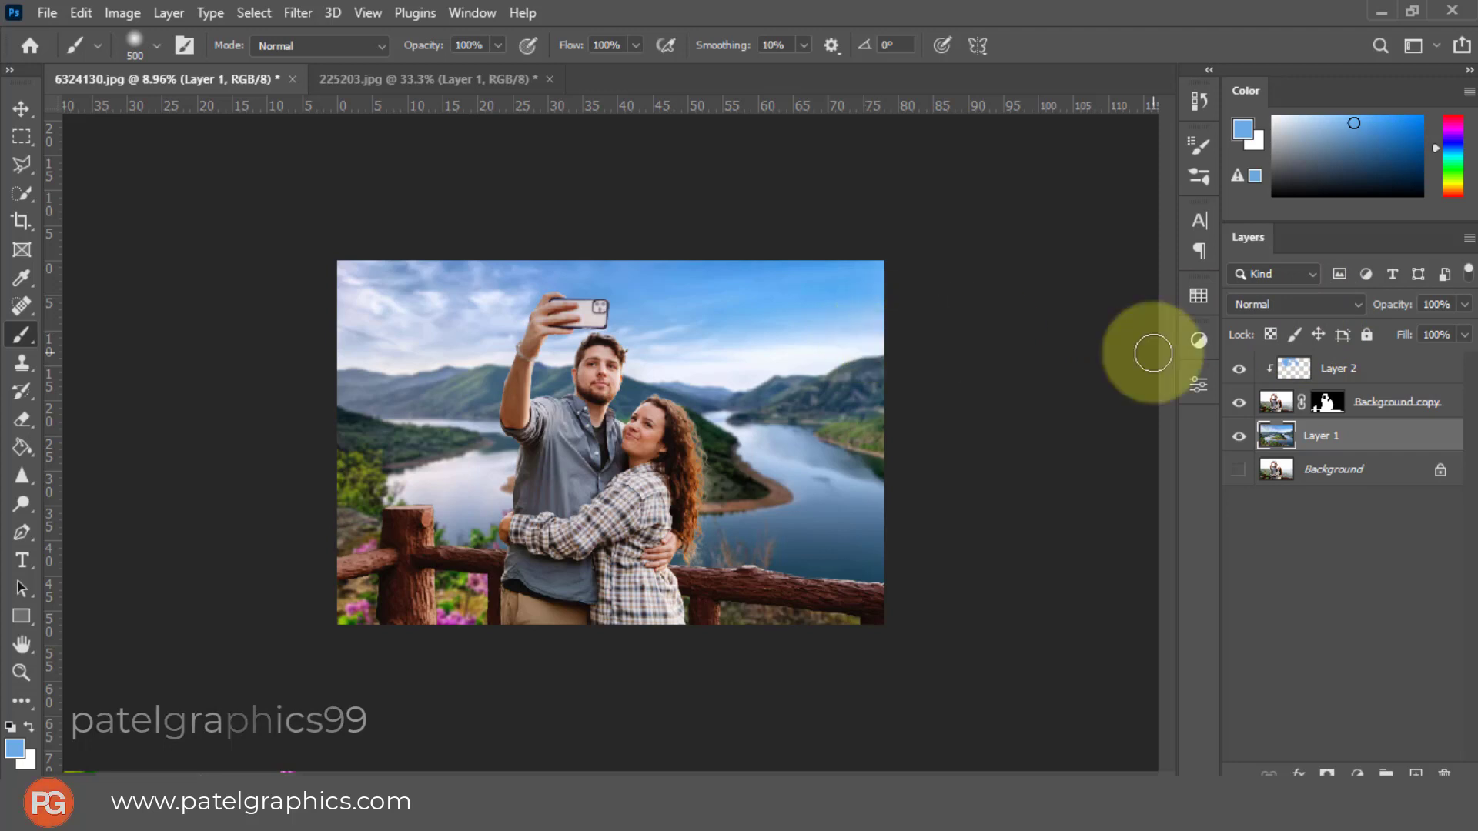
Step: Add a new top Layer 3 and fill it with a merged composite via Apply Image in Multiply
click(1369, 369)
click(1415, 772)
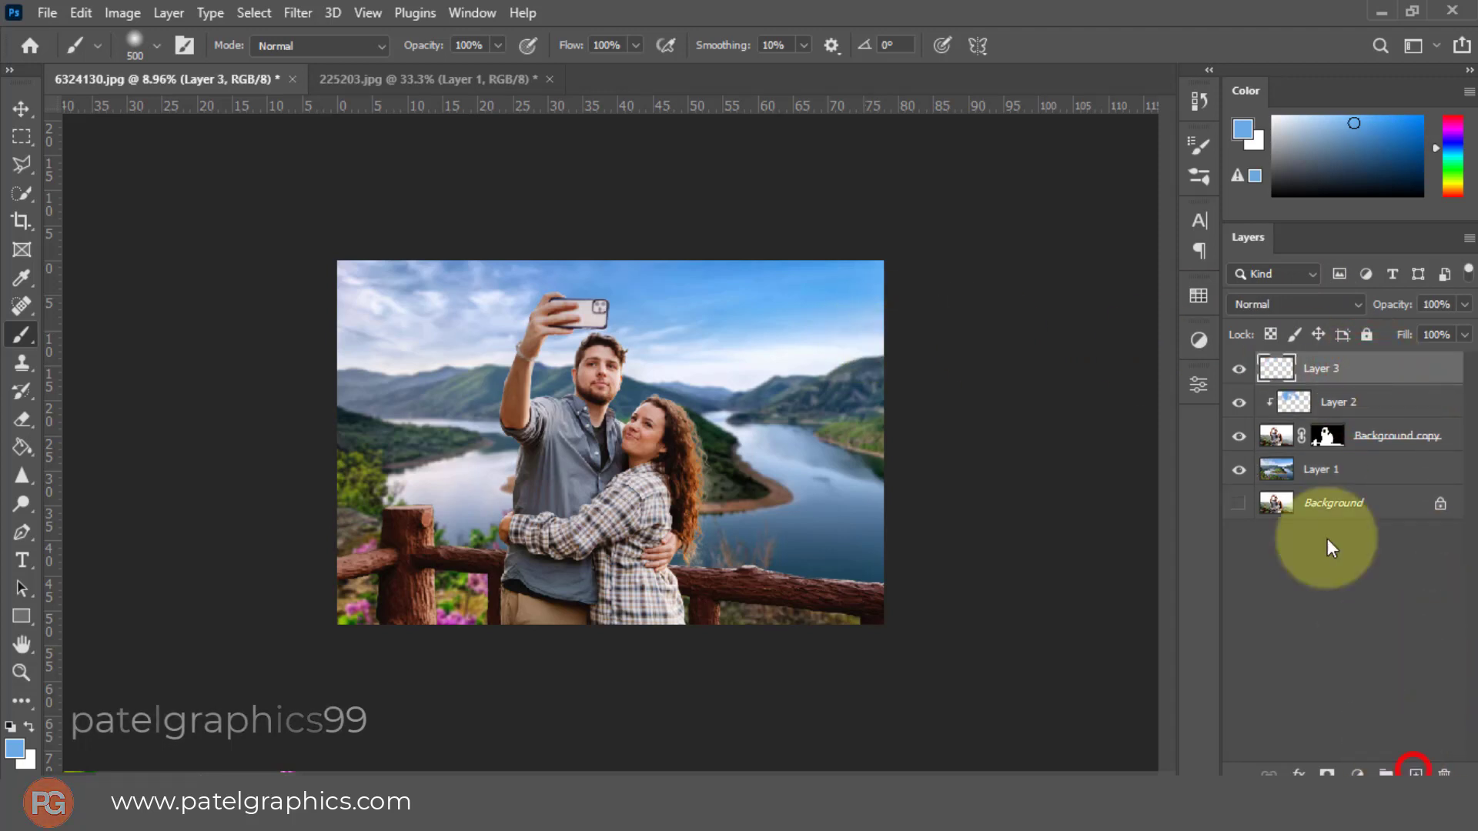
click(47, 12)
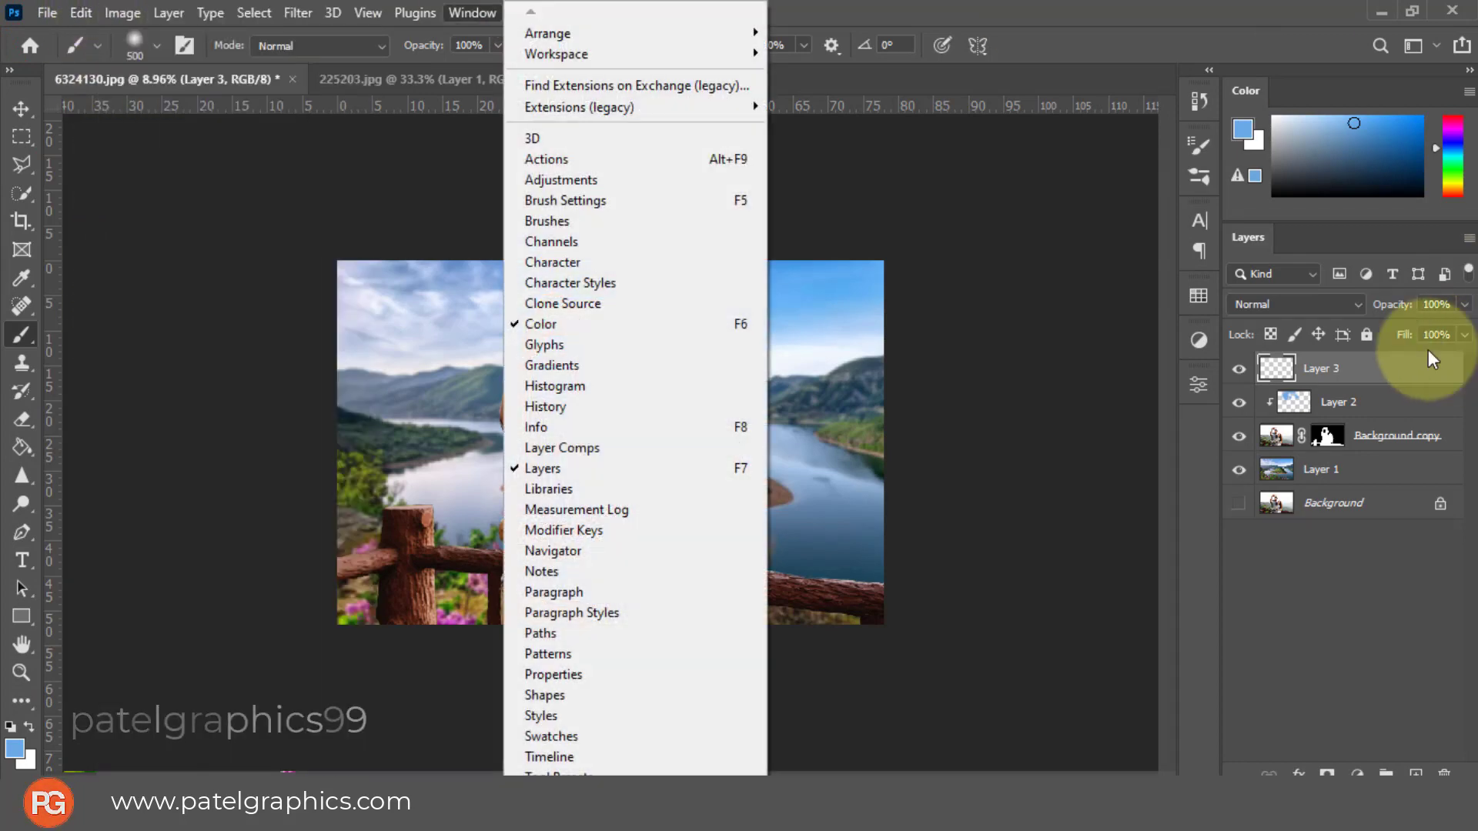
click(1370, 368)
click(115, 10)
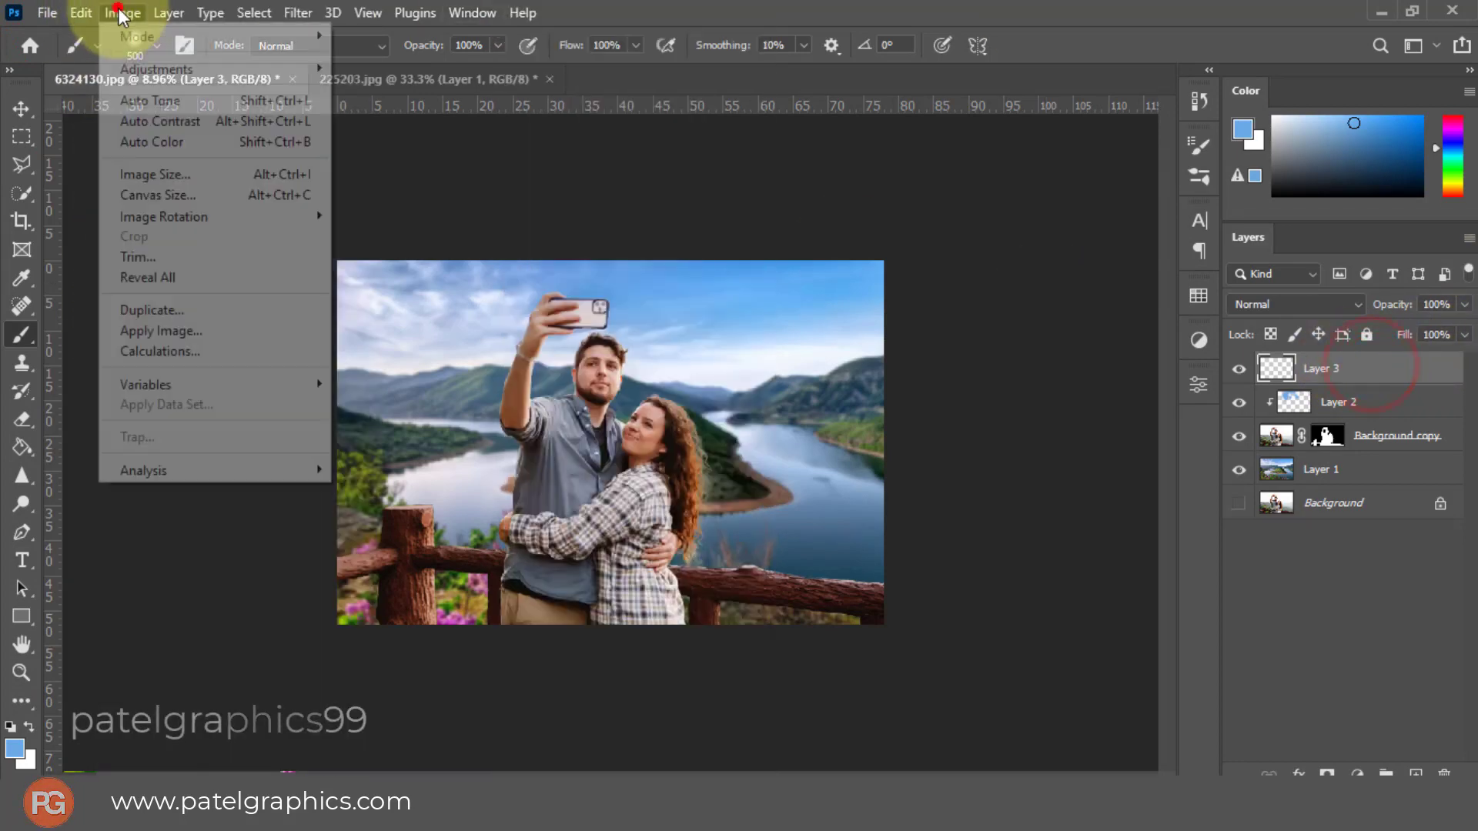
click(168, 332)
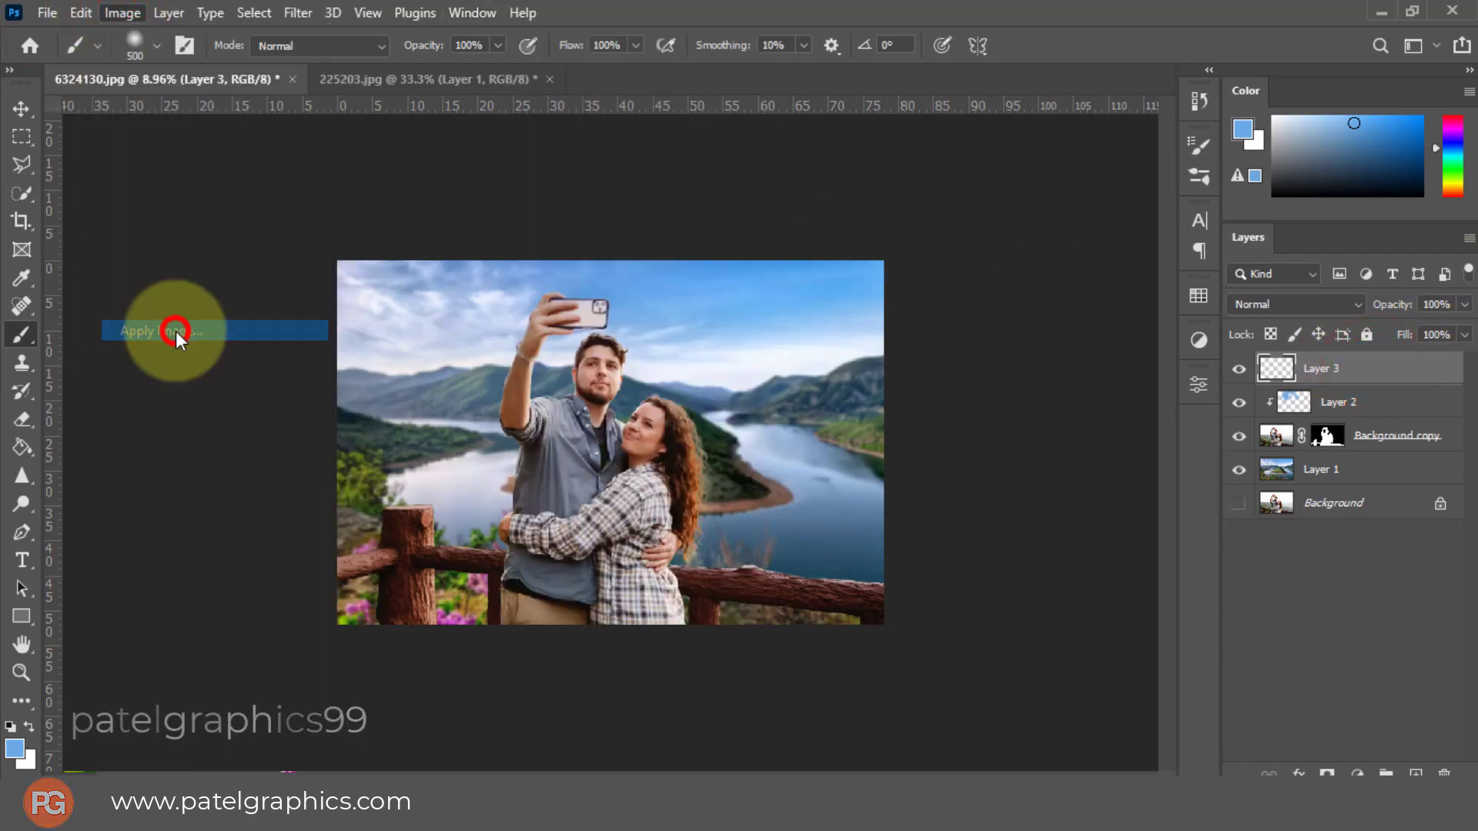
click(962, 221)
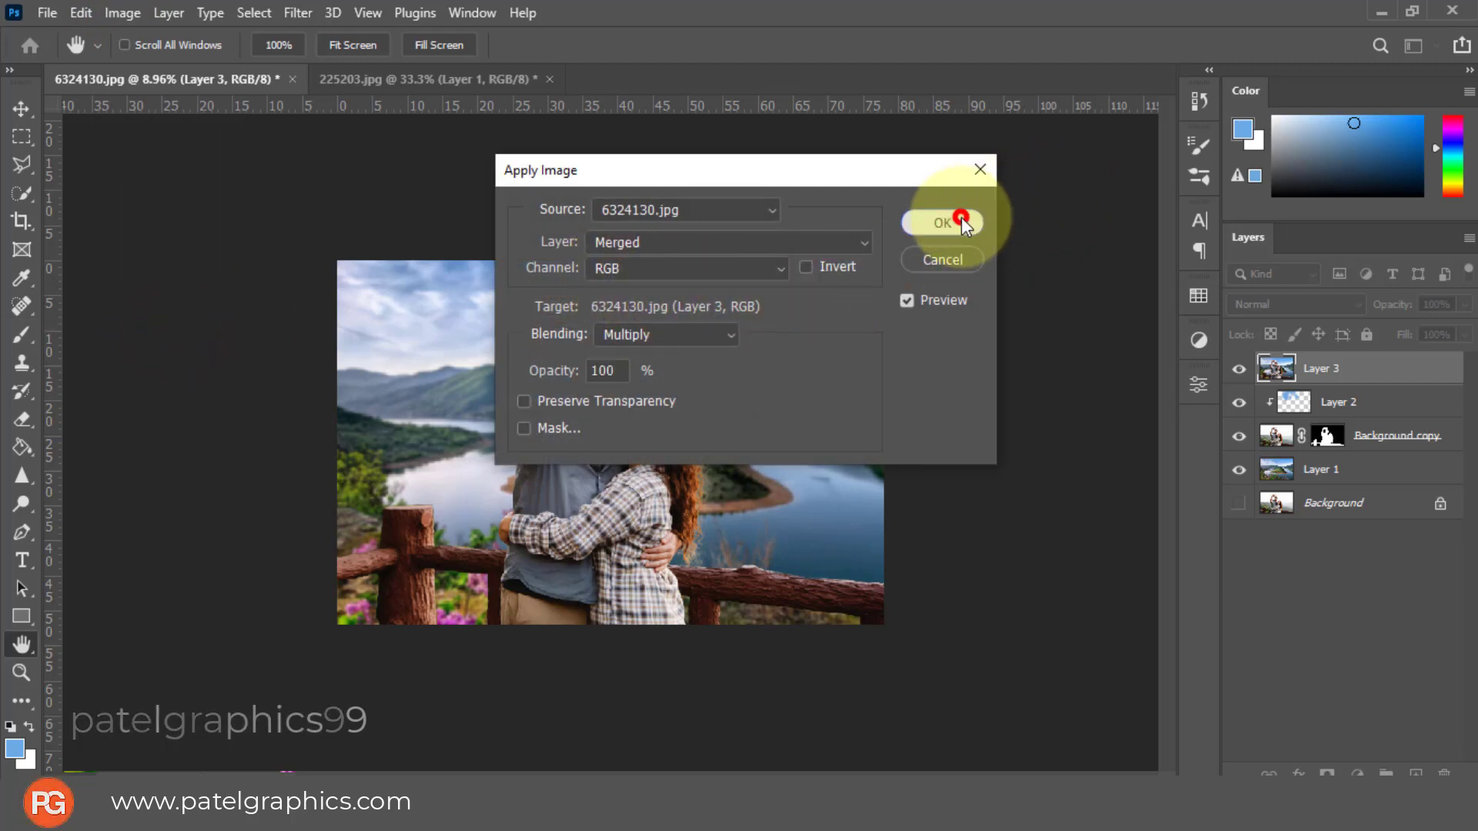
key(b)
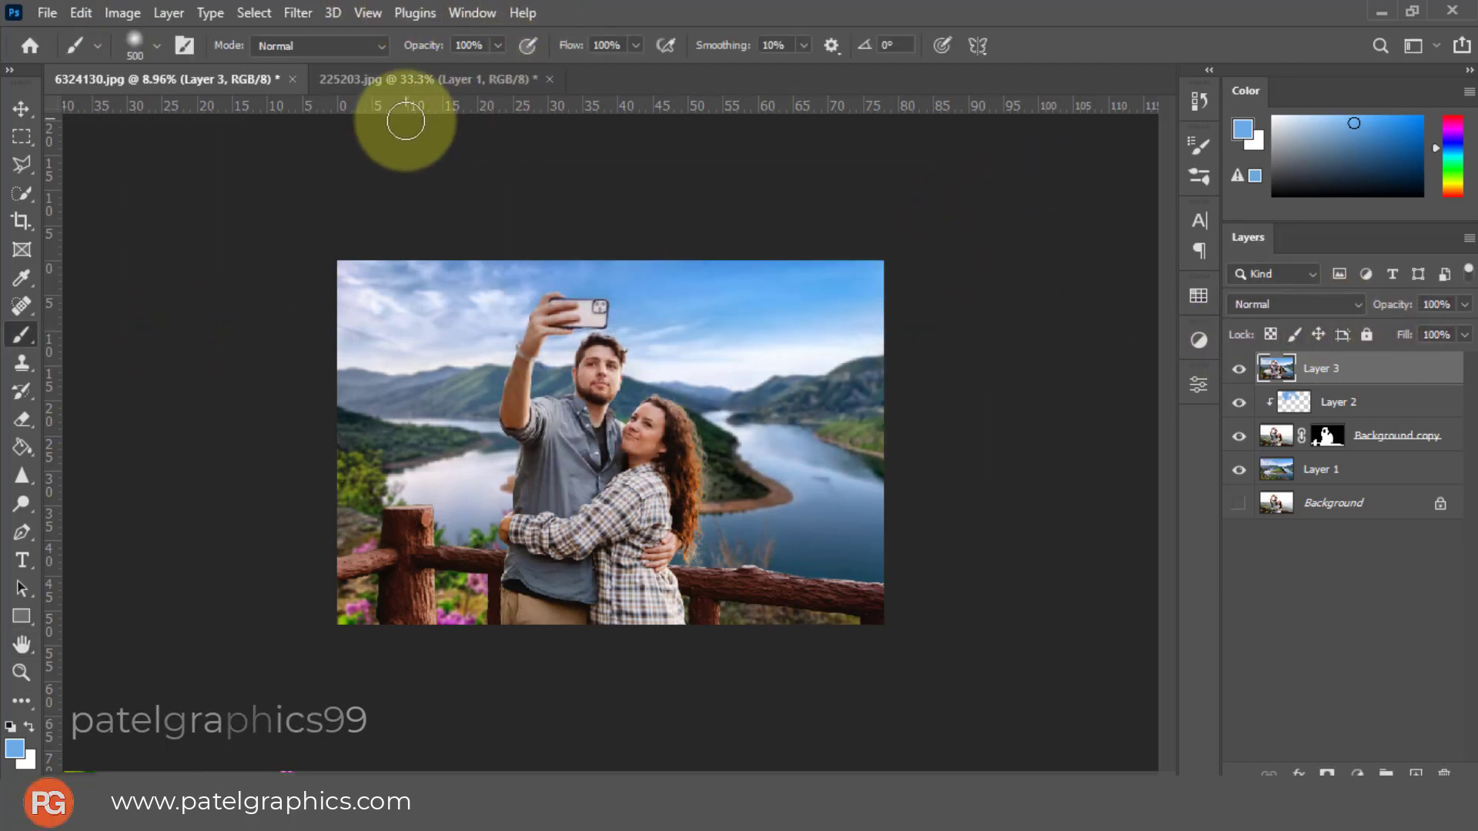
click(293, 13)
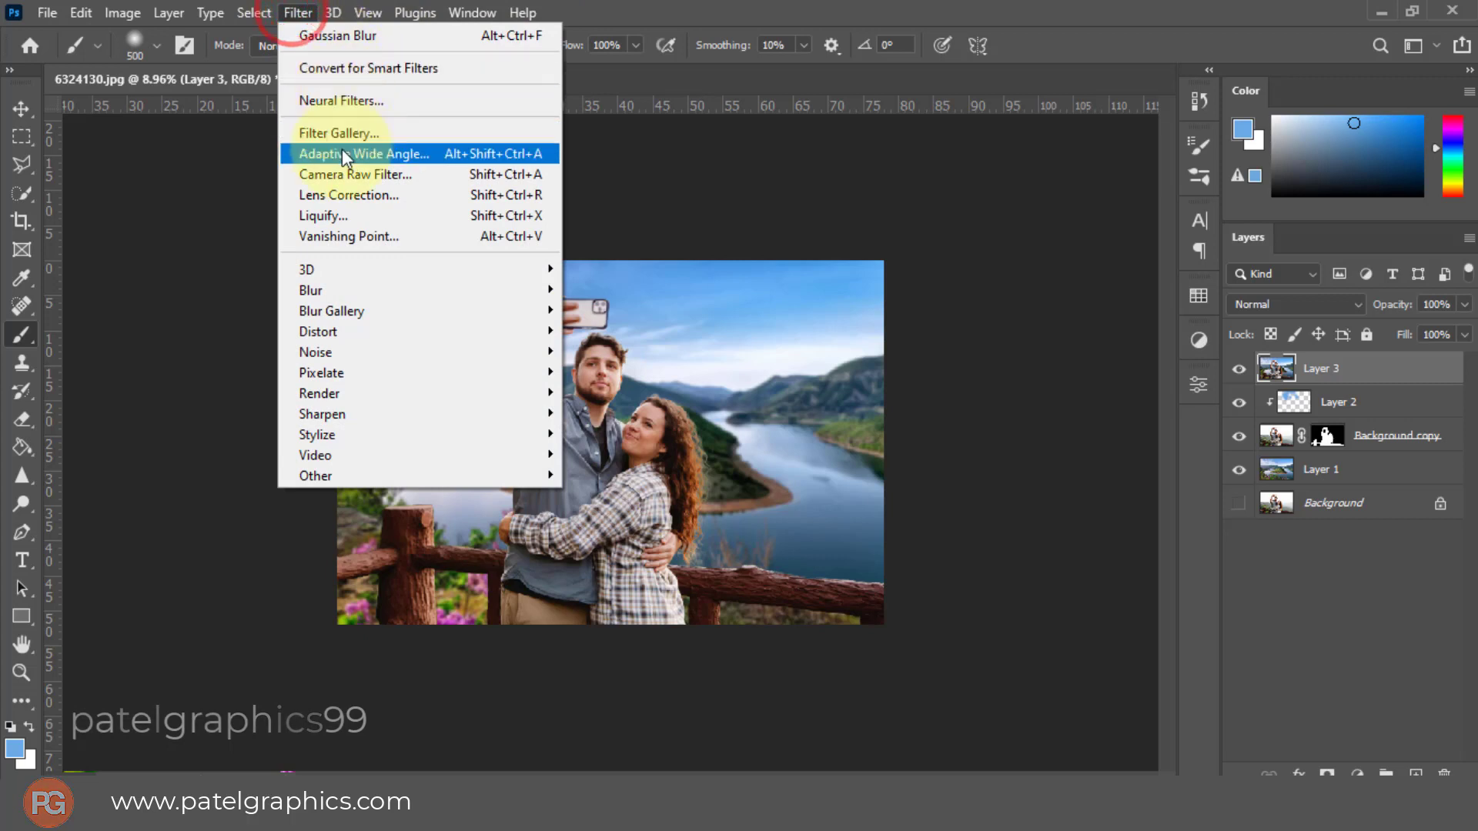
Step: In the Camera Raw Filter, apply Auto tone, Clarity +7 and Vibrance +23
click(374, 176)
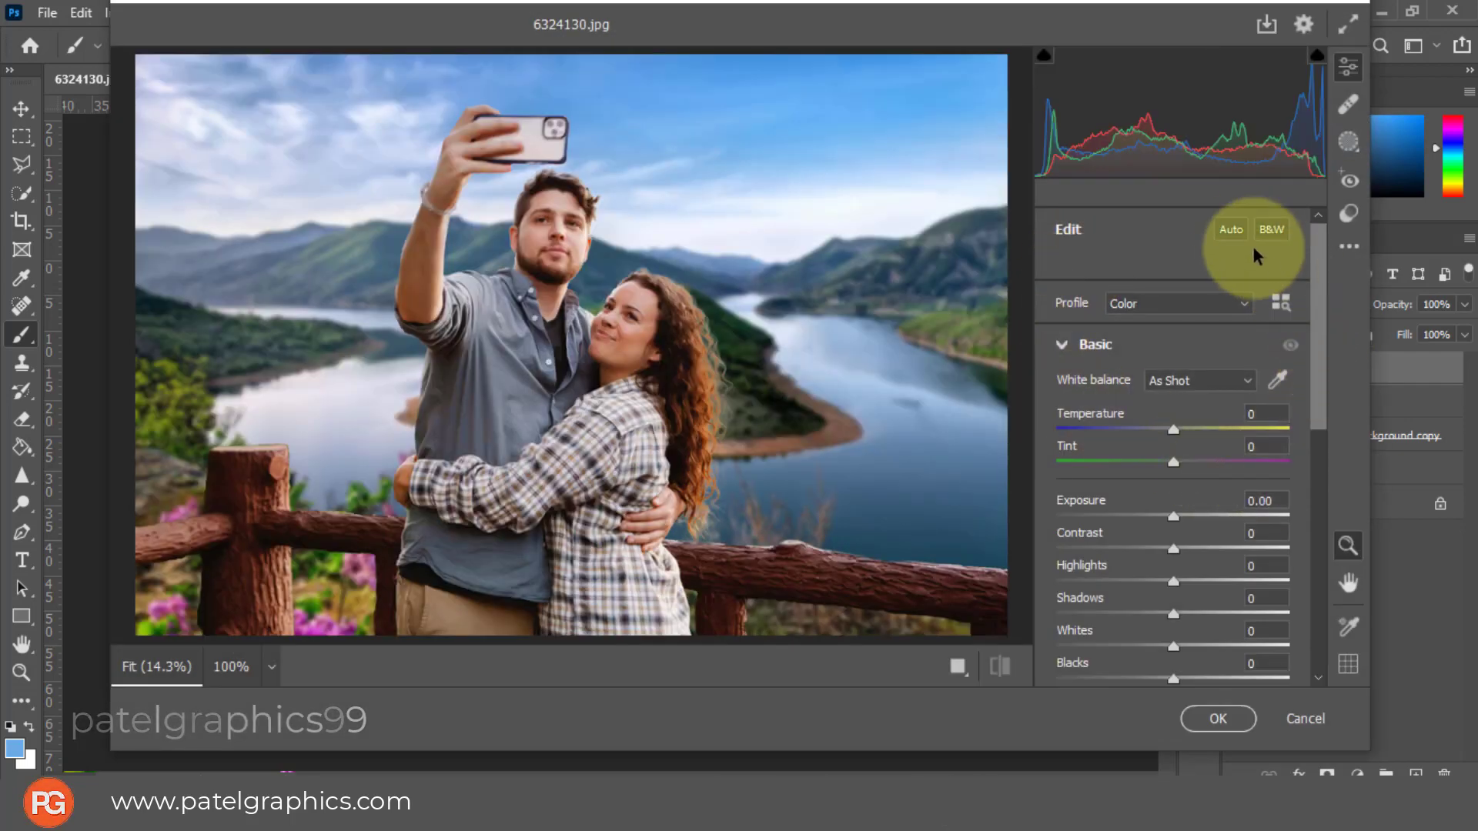
click(1229, 230)
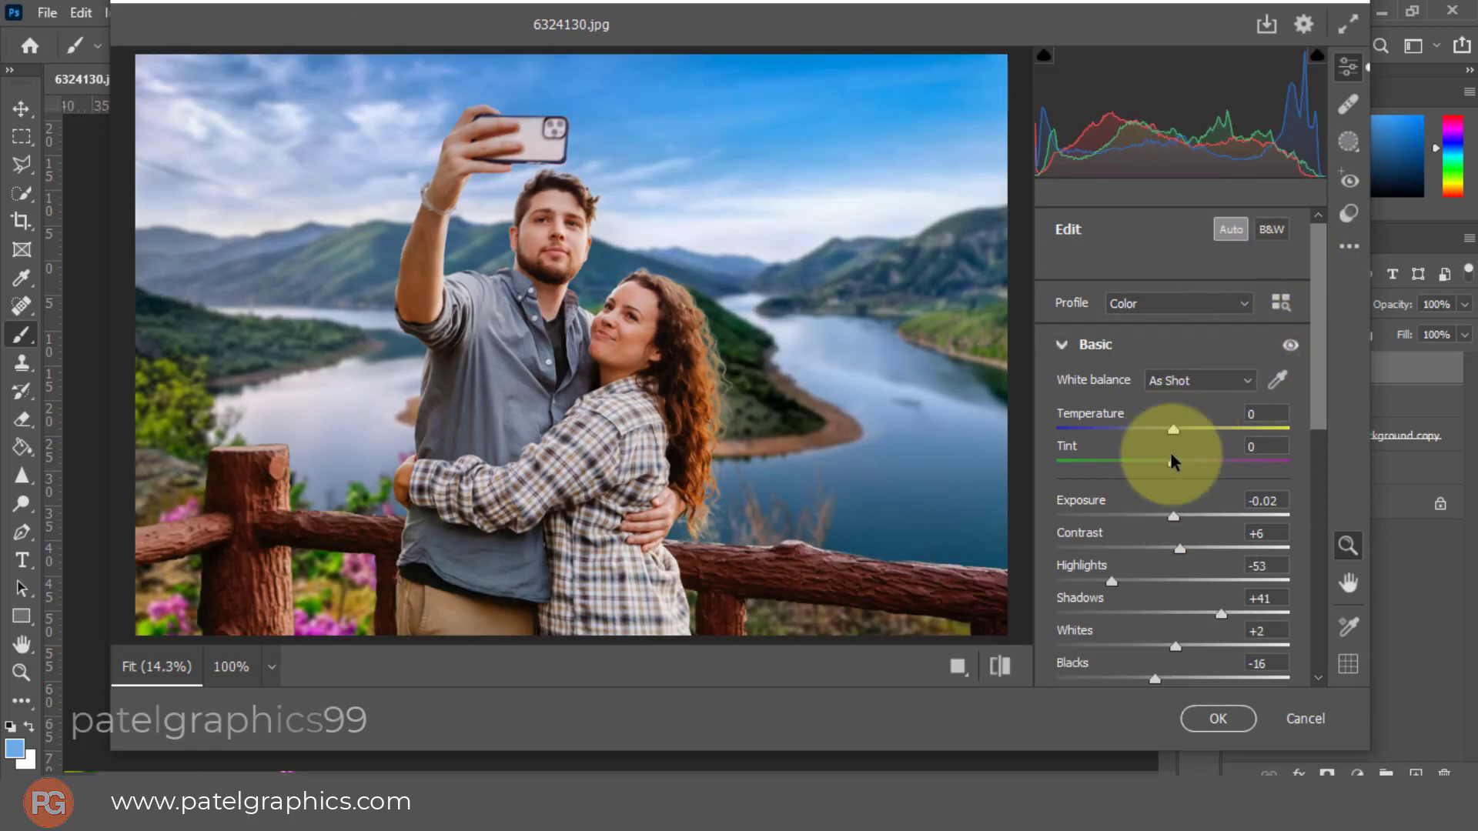
scroll(1184, 595, down, 2)
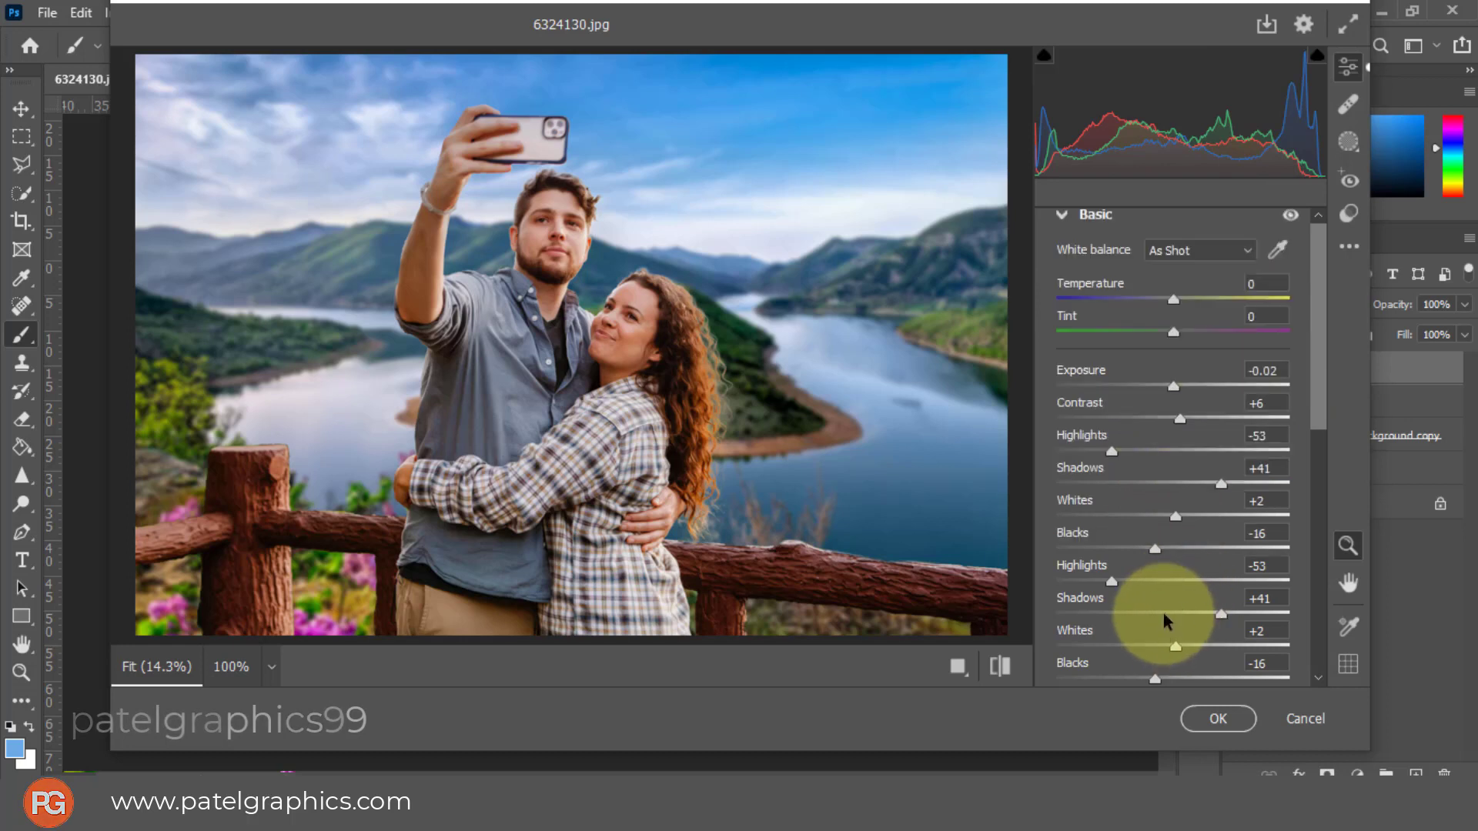
scroll(1167, 580, down, 3)
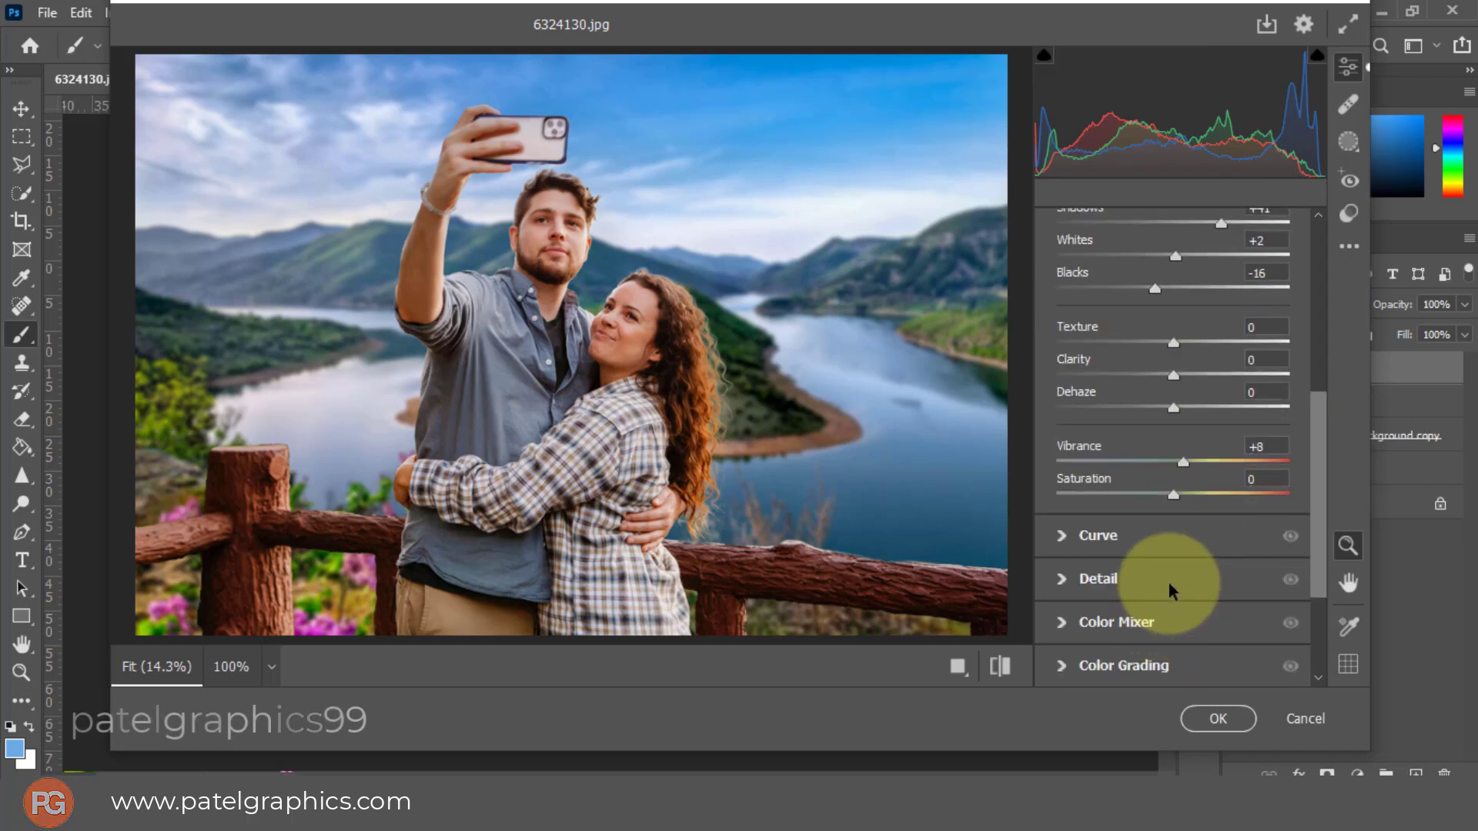
click(1181, 374)
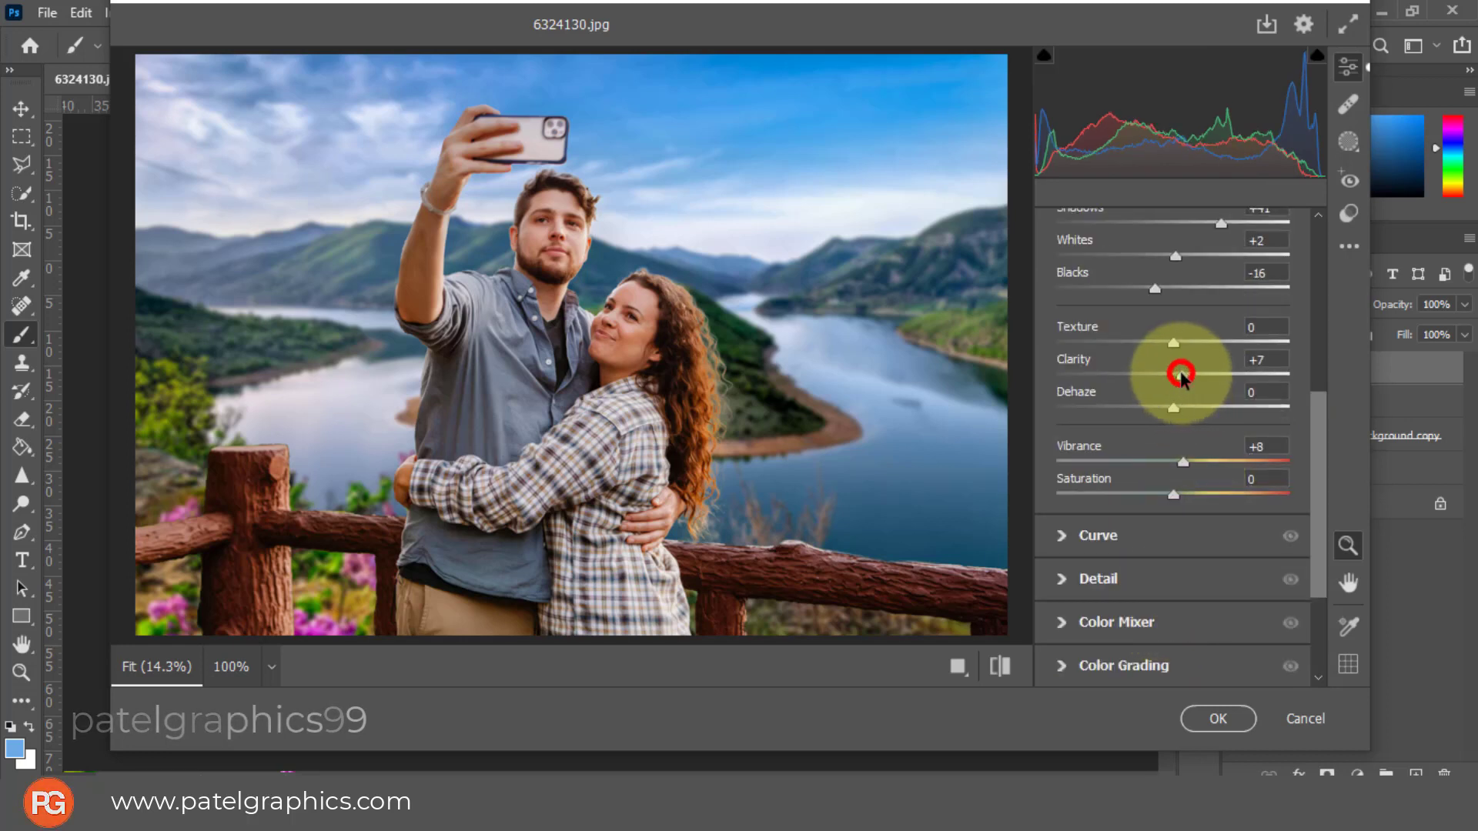
click(1200, 459)
Step: Boost Blue Primary saturation to +14 and set vignetting to -16
scroll(1198, 460, down, 3)
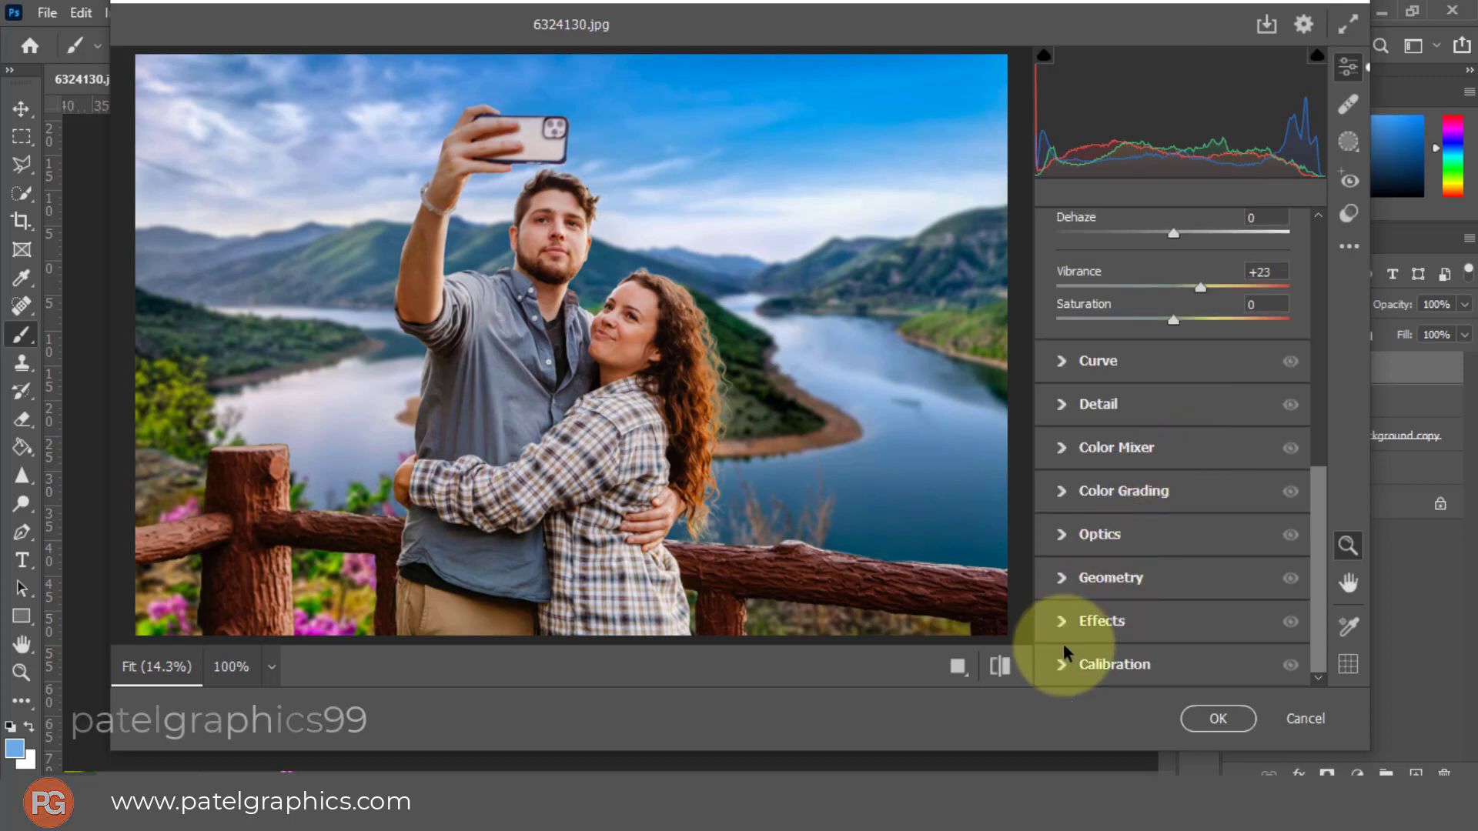
click(1063, 664)
drag(1175, 662, 1189, 662)
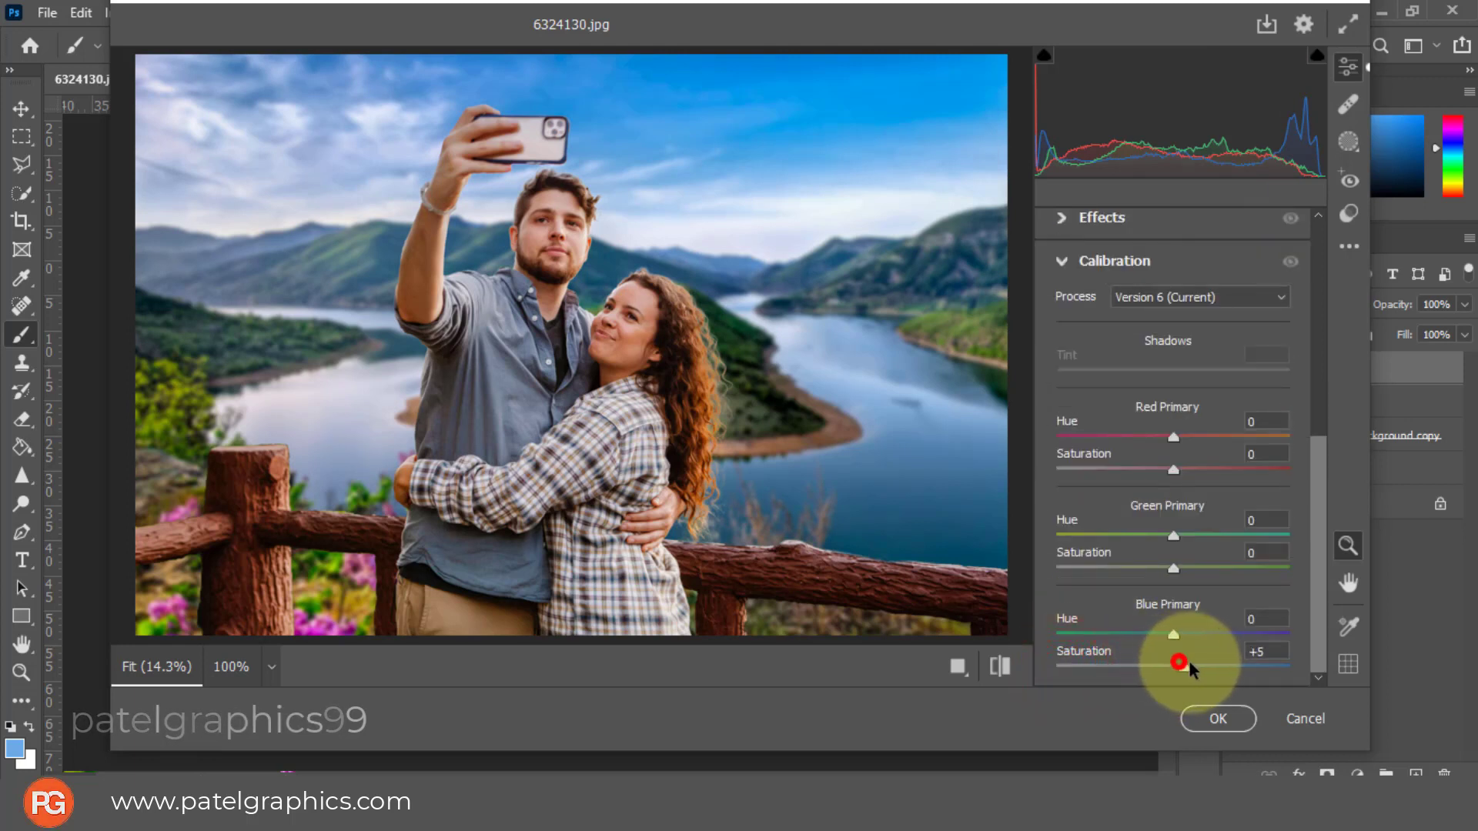
scroll(1155, 383, up, 3)
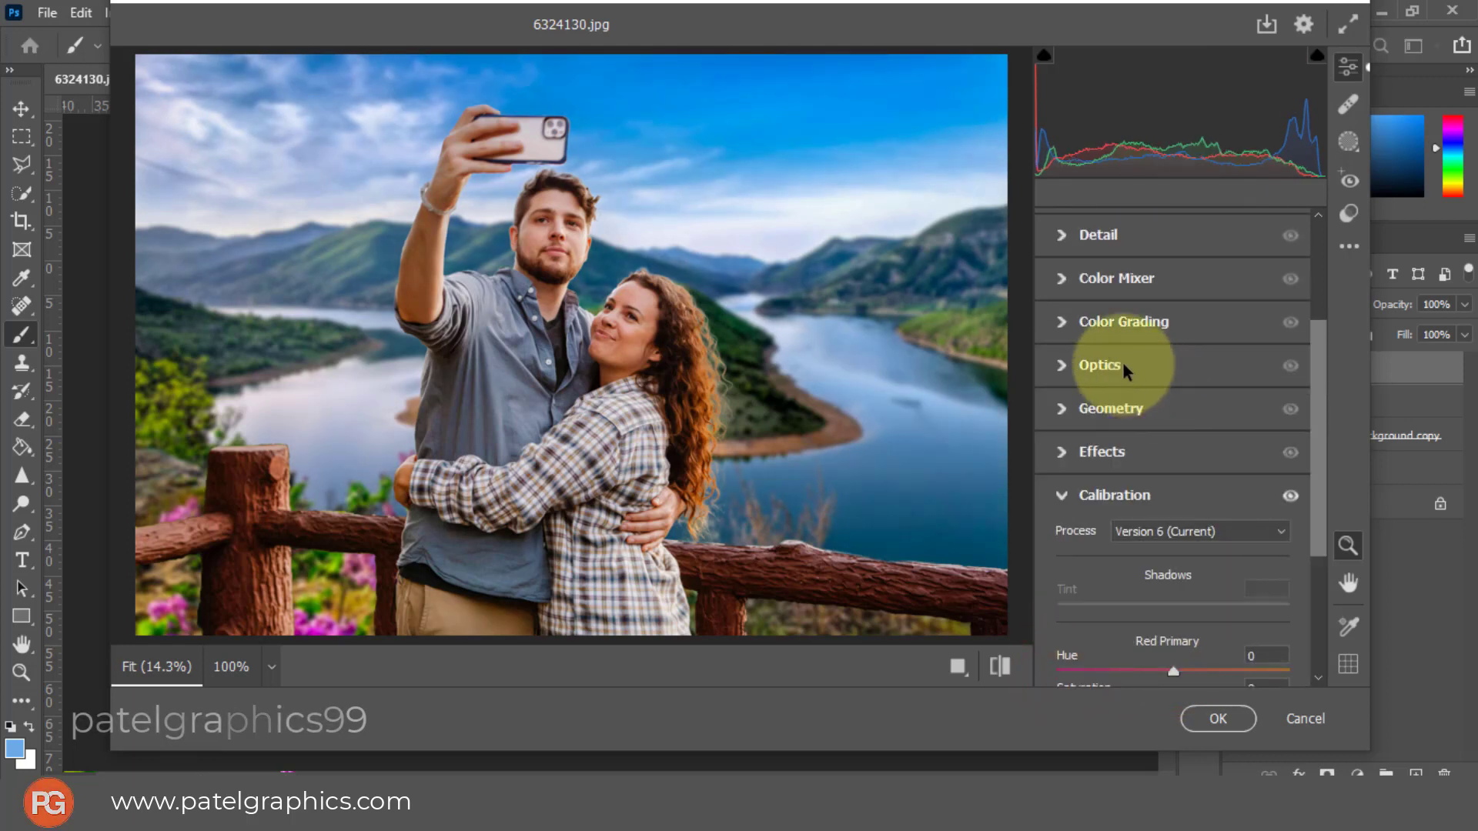
click(1058, 458)
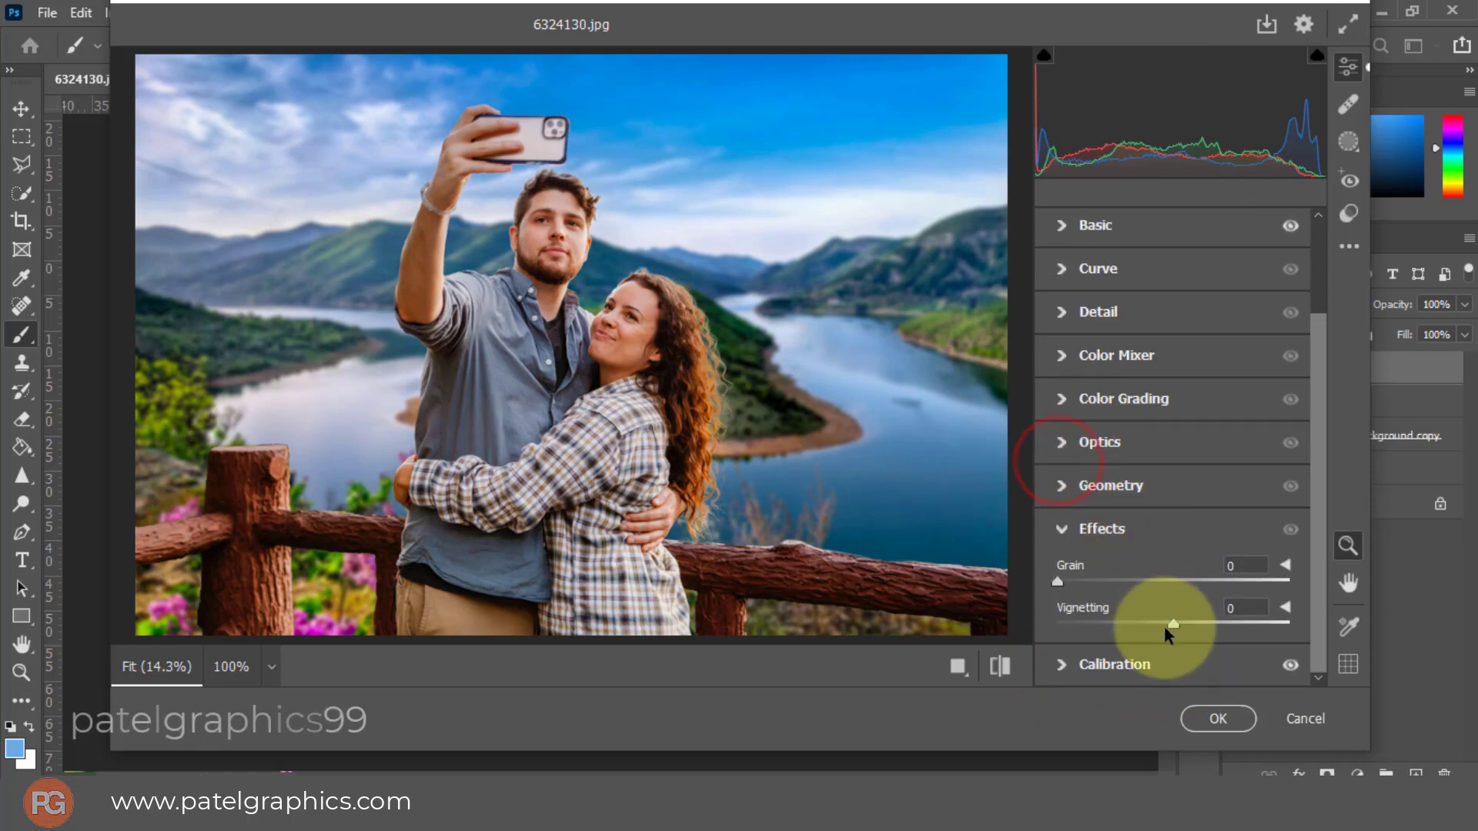
drag(1157, 622, 1155, 625)
Step: Cool the white balance Temperature to -9
scroll(1176, 516, up, 3)
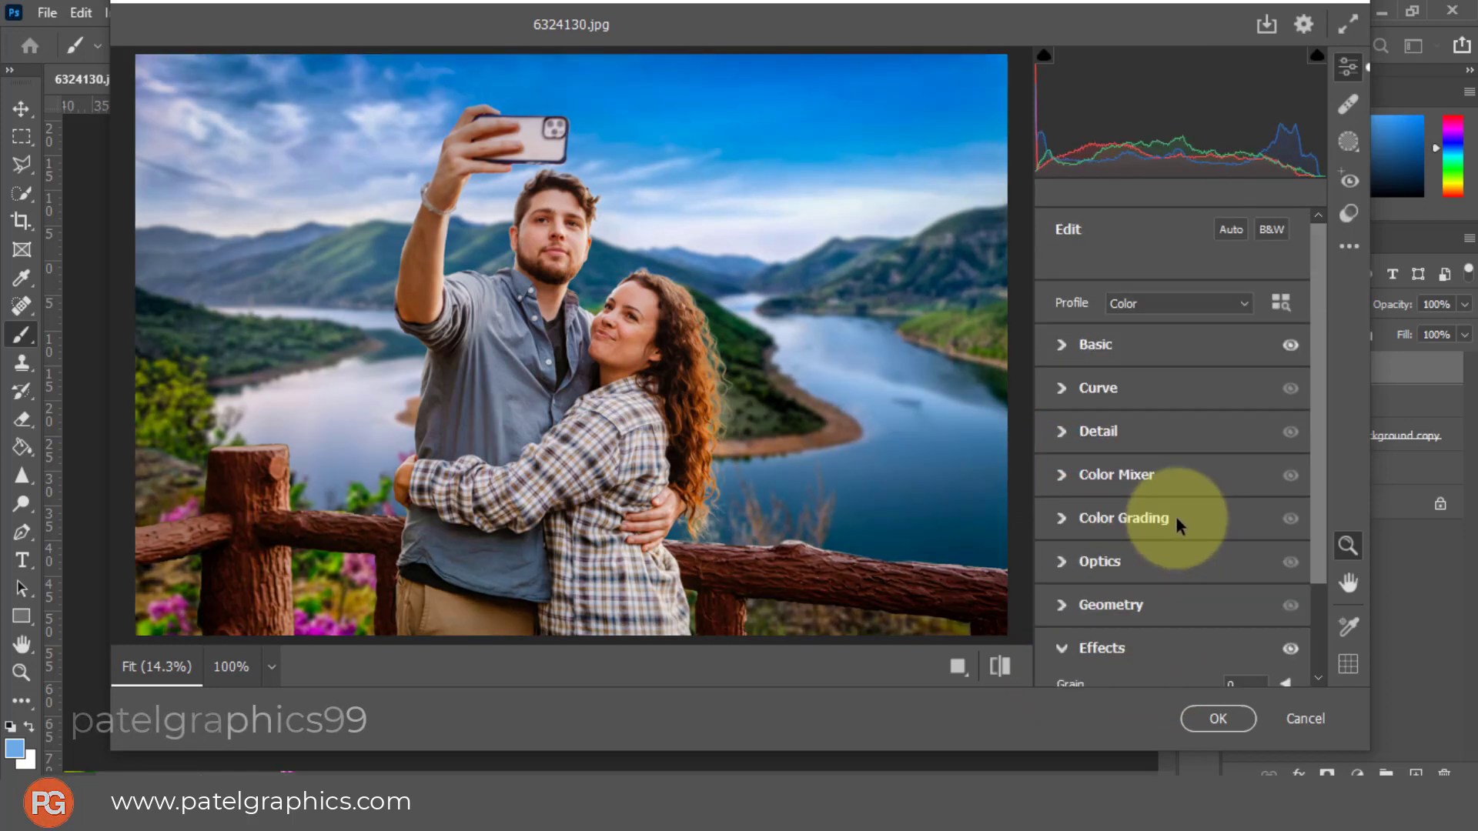
click(1064, 345)
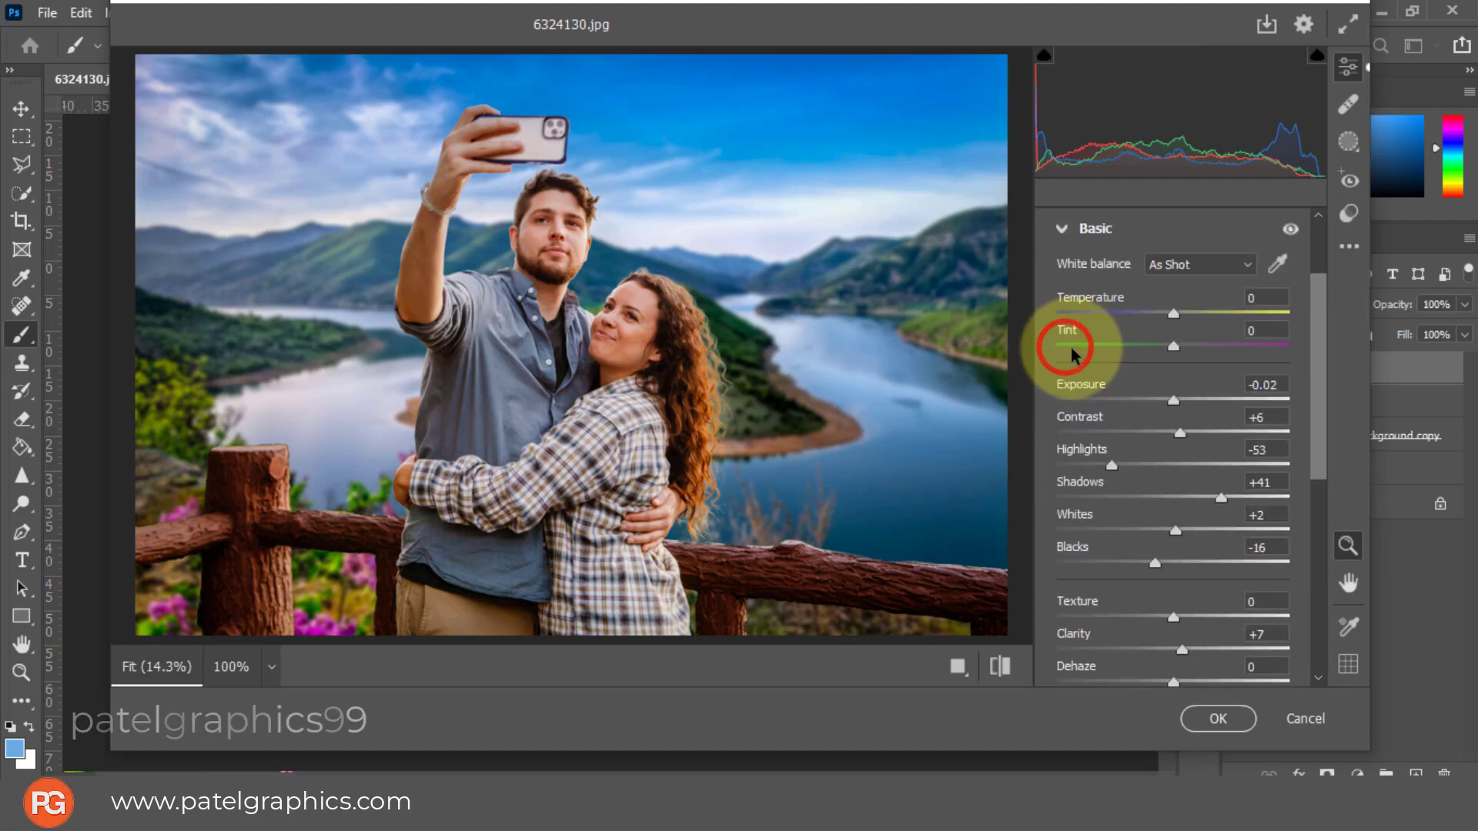
click(677, 362)
click(681, 361)
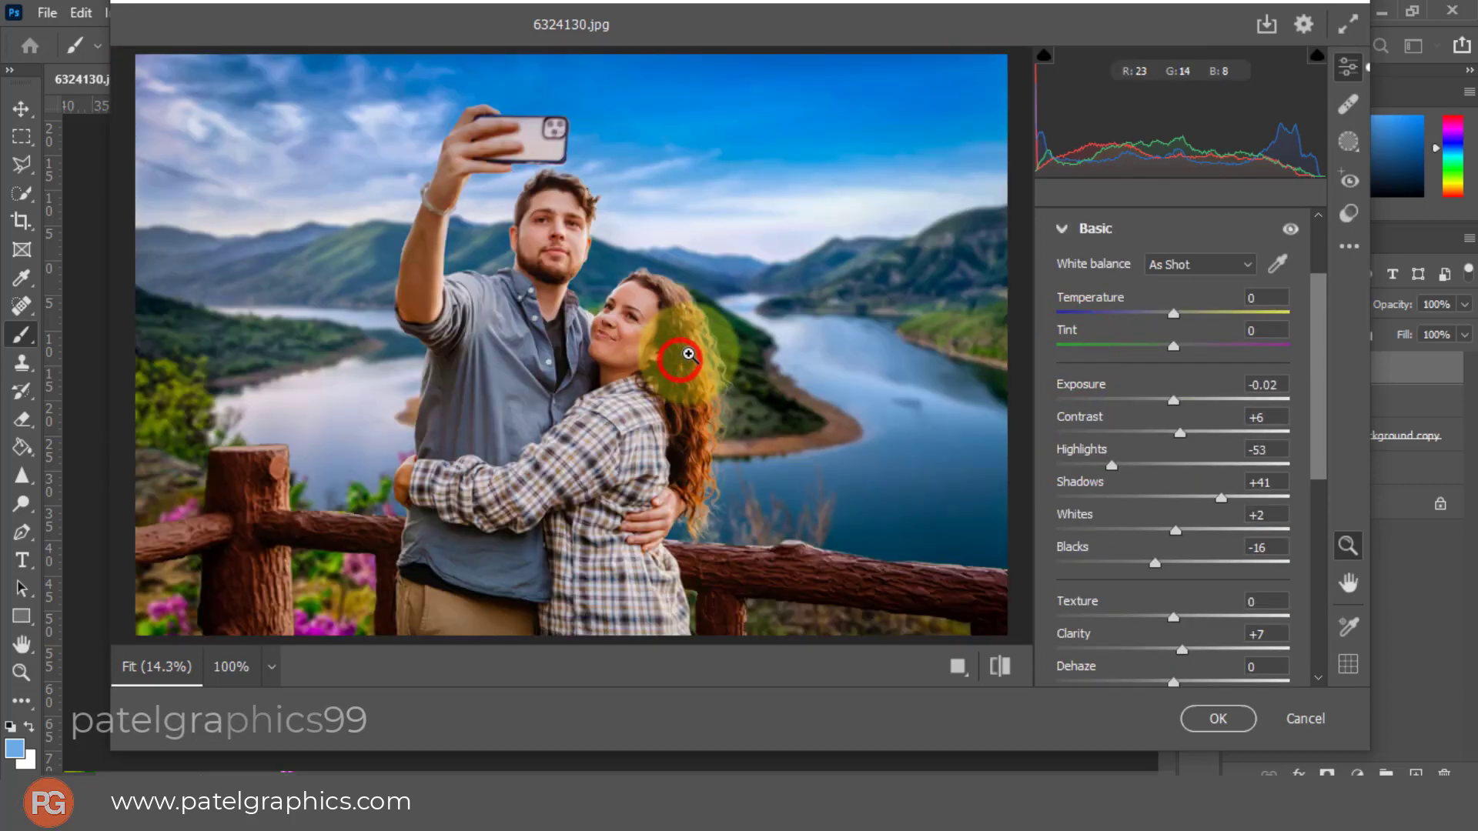
drag(1168, 313, 1165, 314)
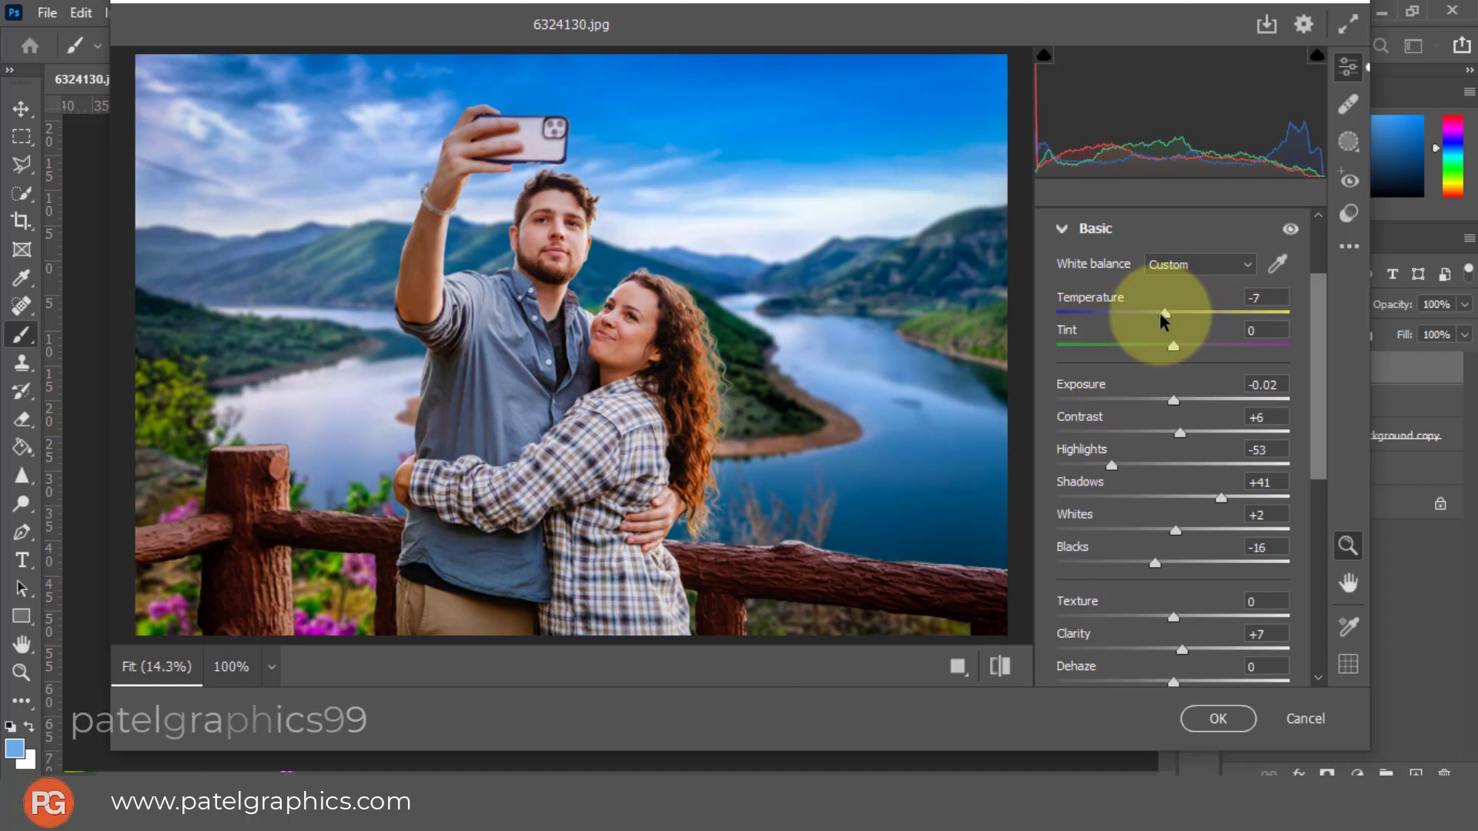
drag(1160, 312, 1156, 313)
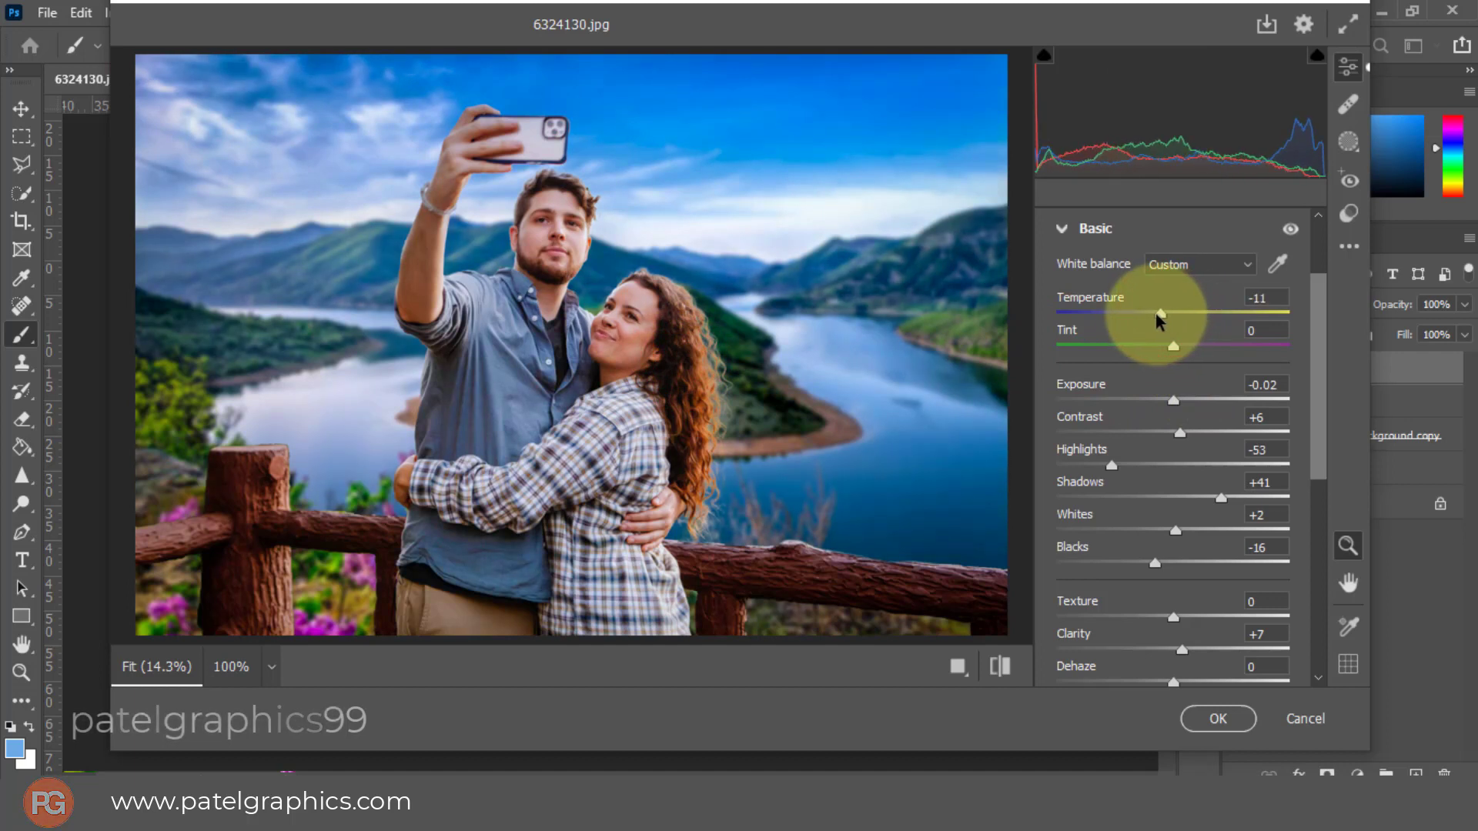
drag(1157, 314, 1173, 315)
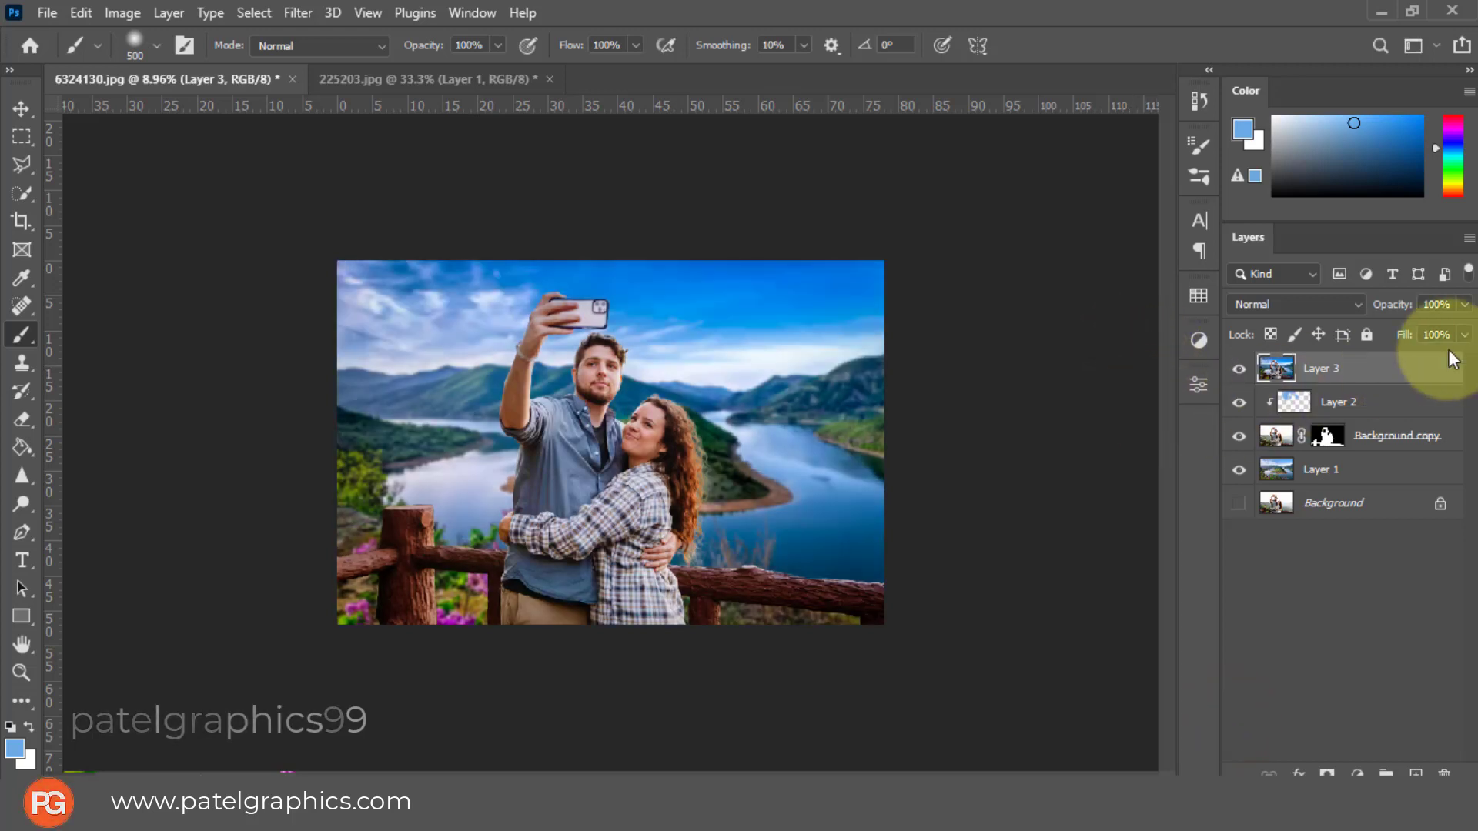
Step: Group Layer 3 through Layer 1 into Group 1 with the Background layer visible
click(1239, 370)
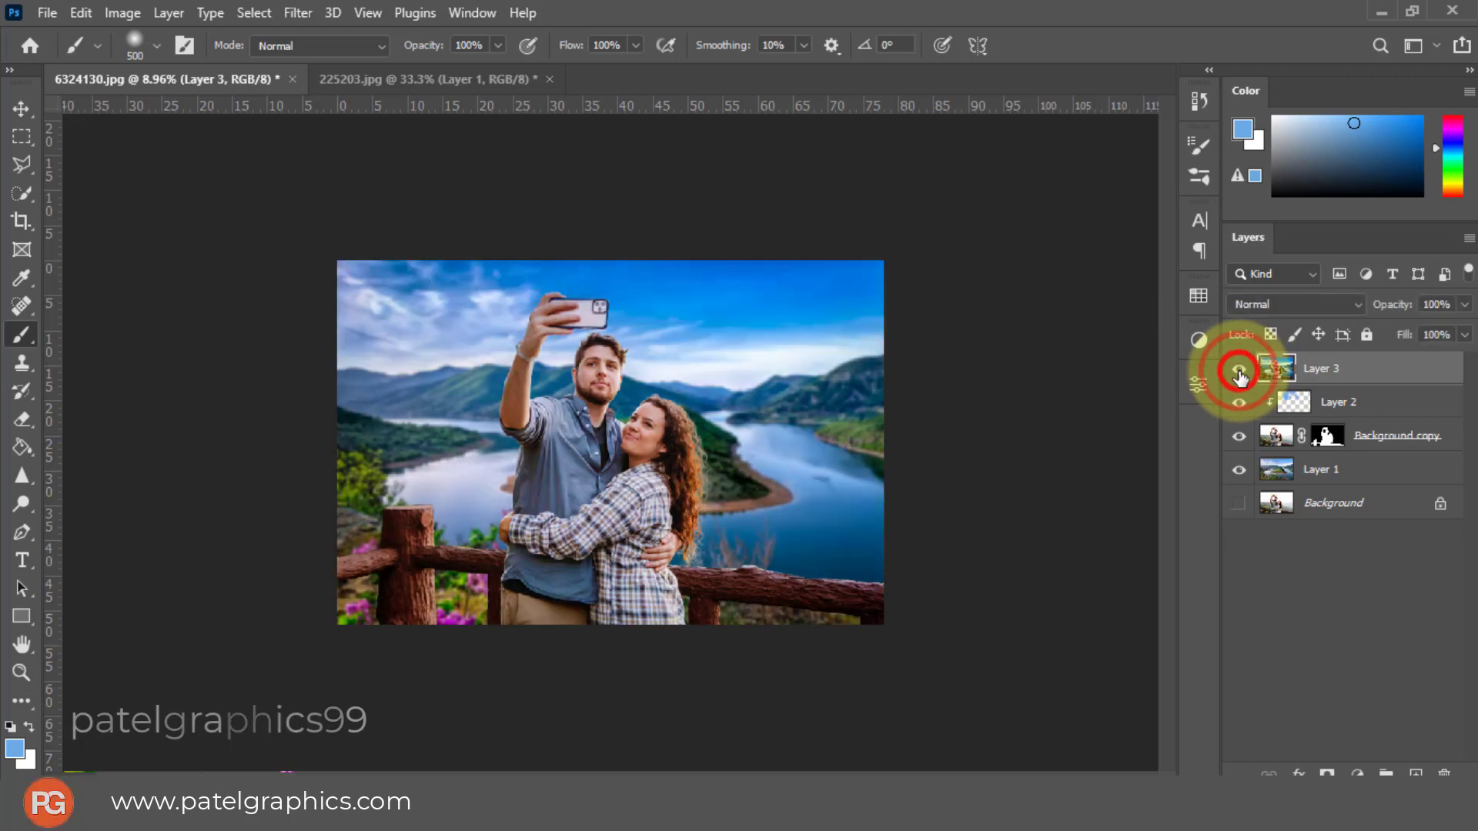
shift+click(1368, 470)
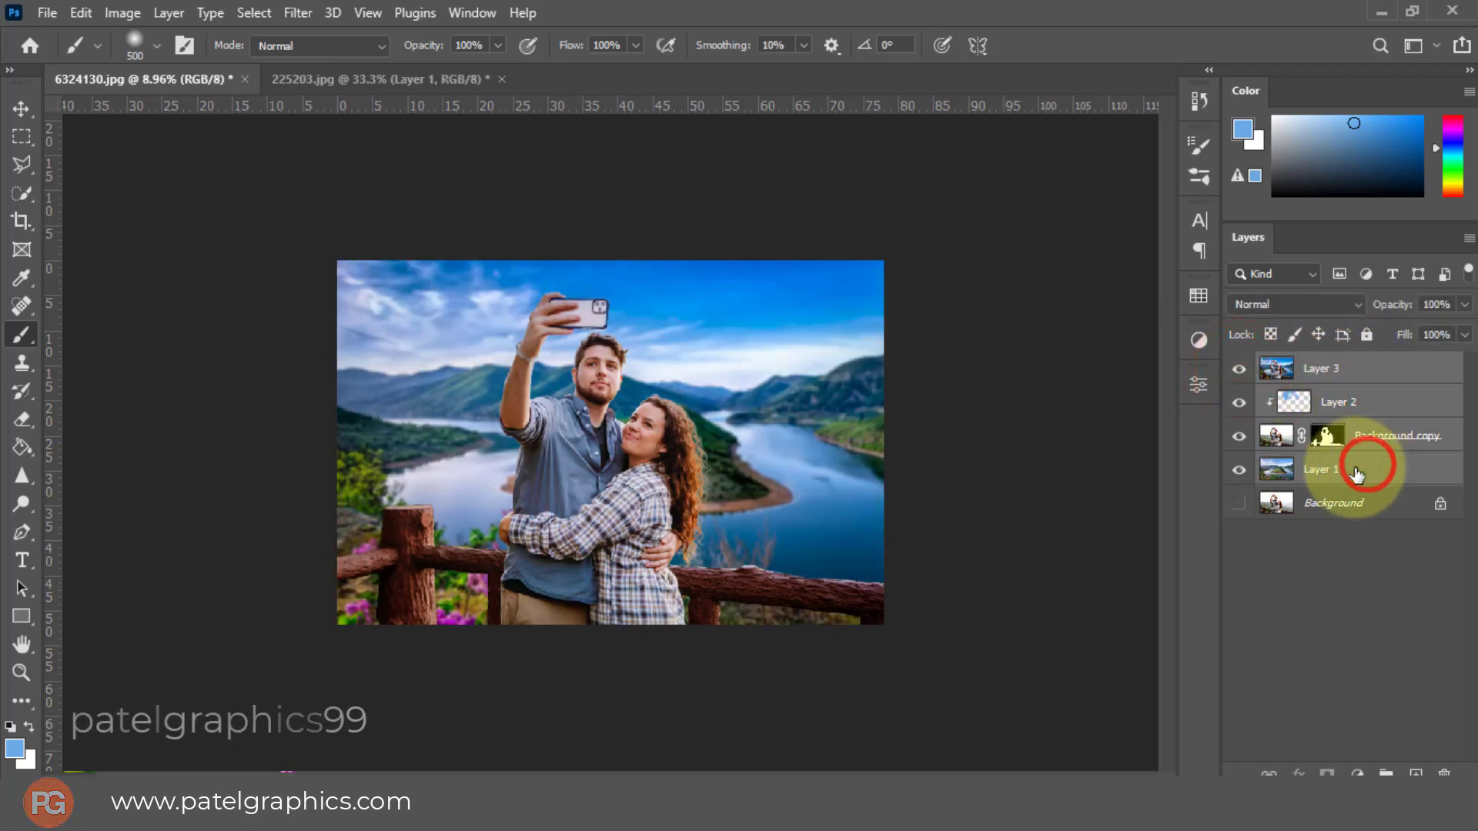
click(1236, 502)
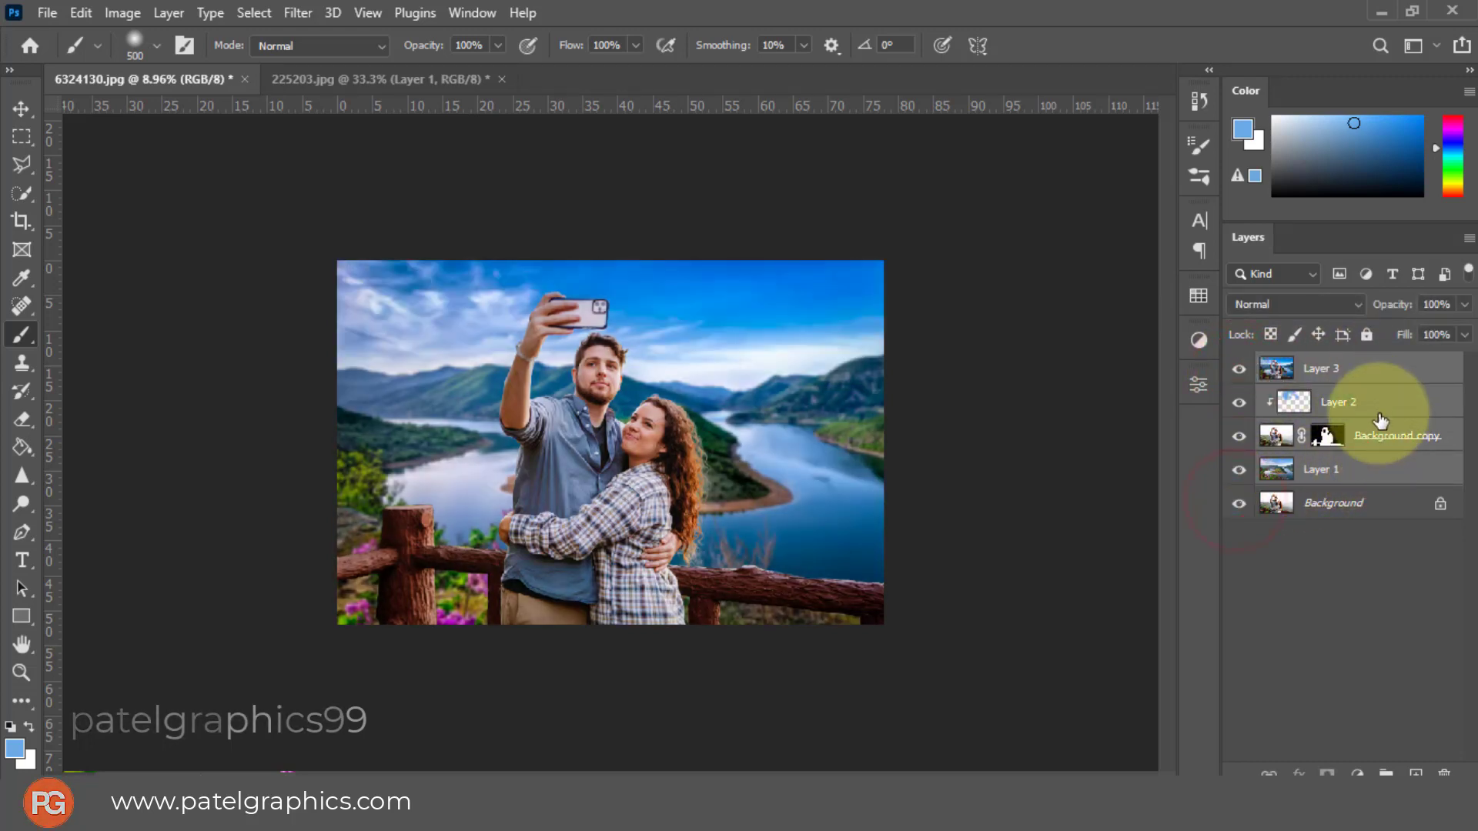
key(ctrl+g)
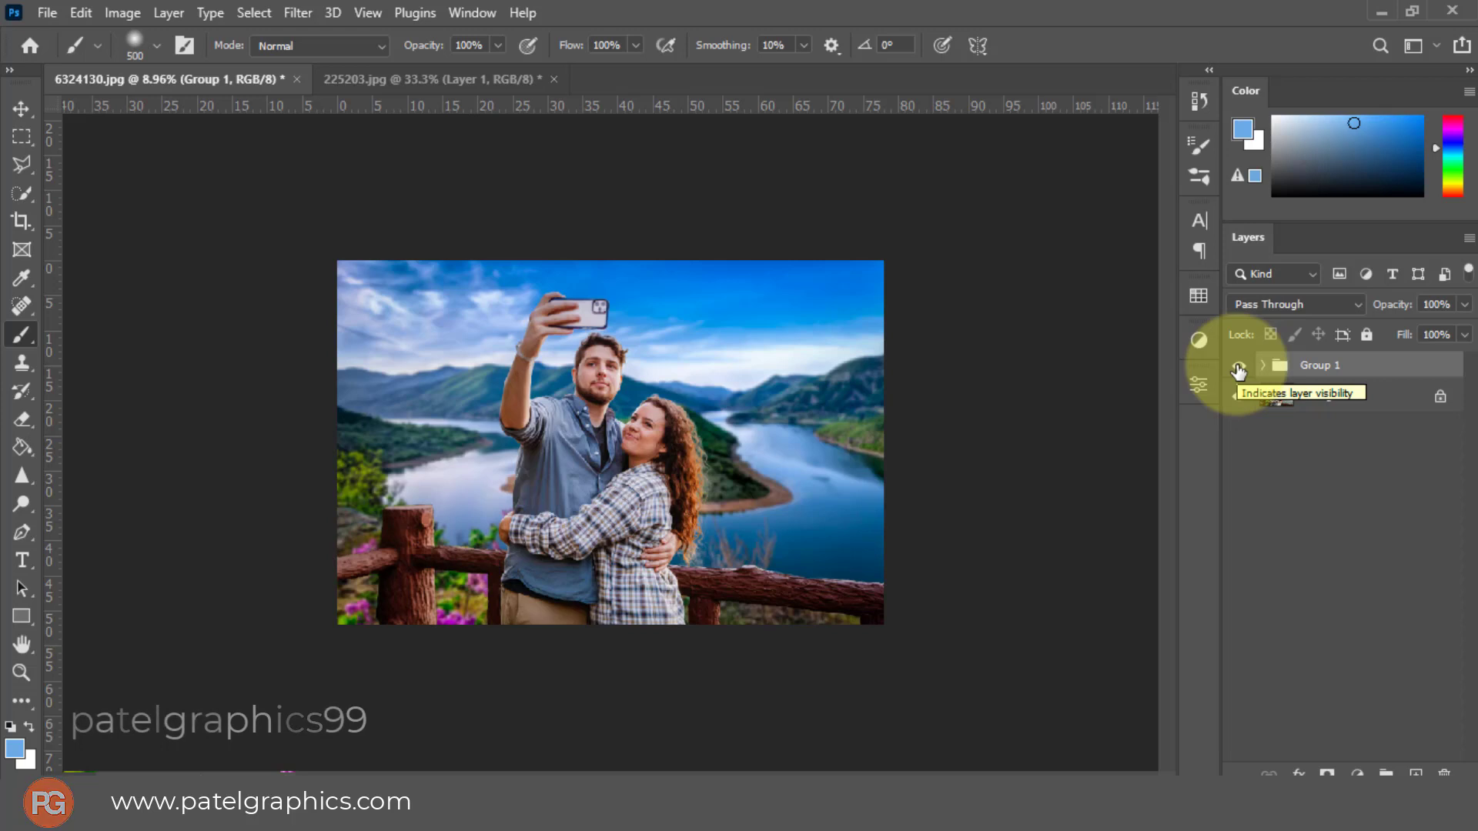
Step: Toggle Group 1's visibility off and on to compare before and after
click(1239, 368)
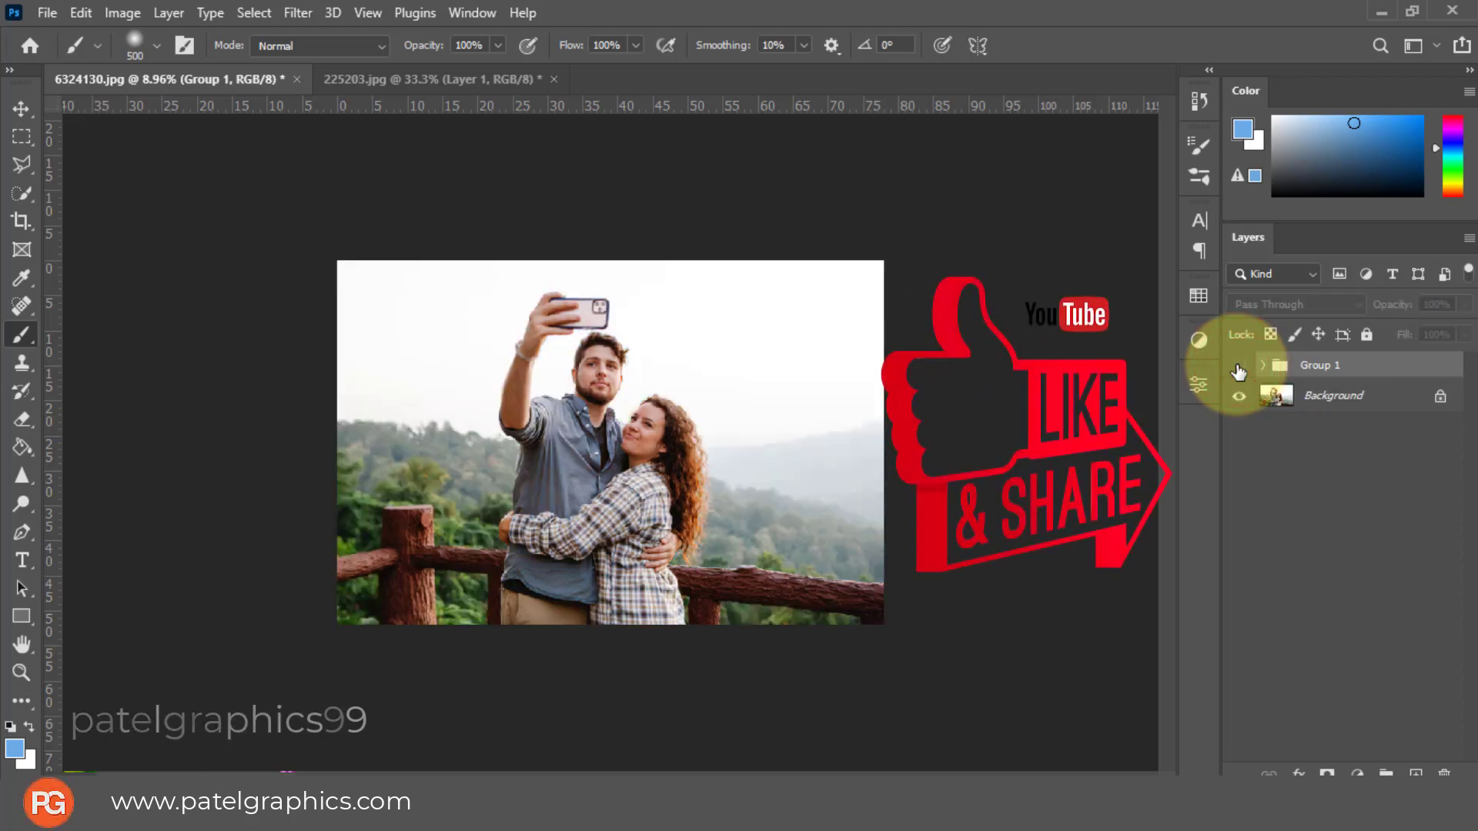
click(1239, 368)
click(1238, 368)
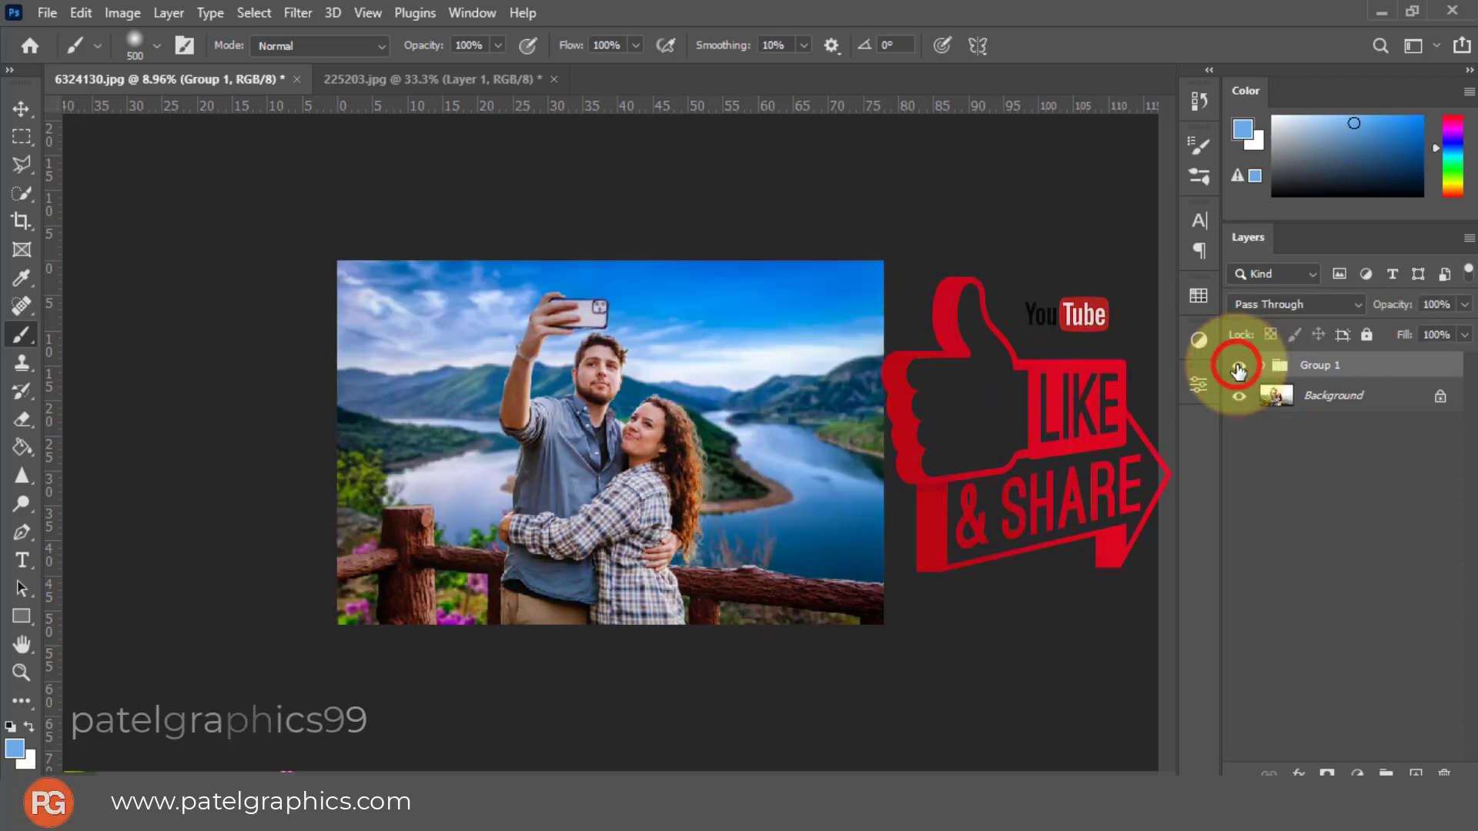